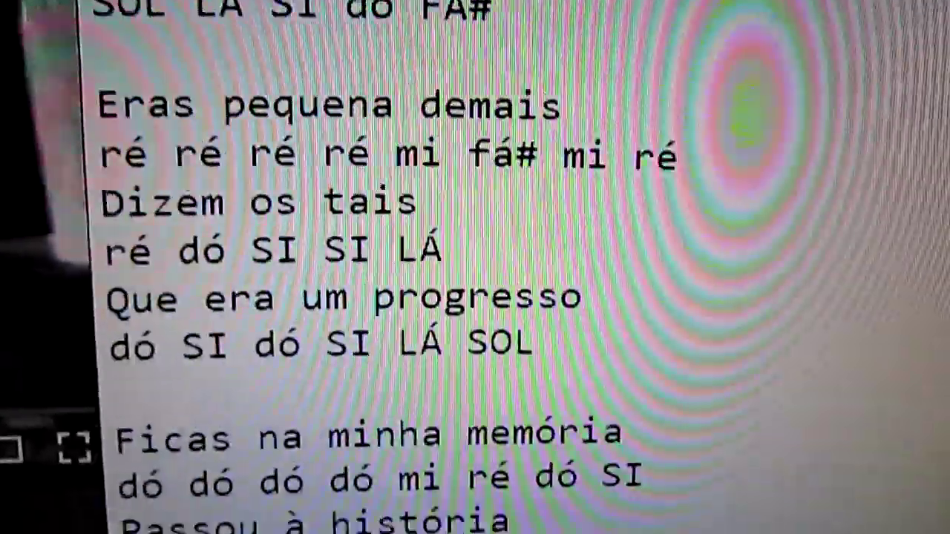
# - Read through the lyrics and note names of the song Adeus aldeia da Luz from beginning to end
pyautogui.scroll(-10, 474, 267)
pyautogui.scroll(8, 475, 268)
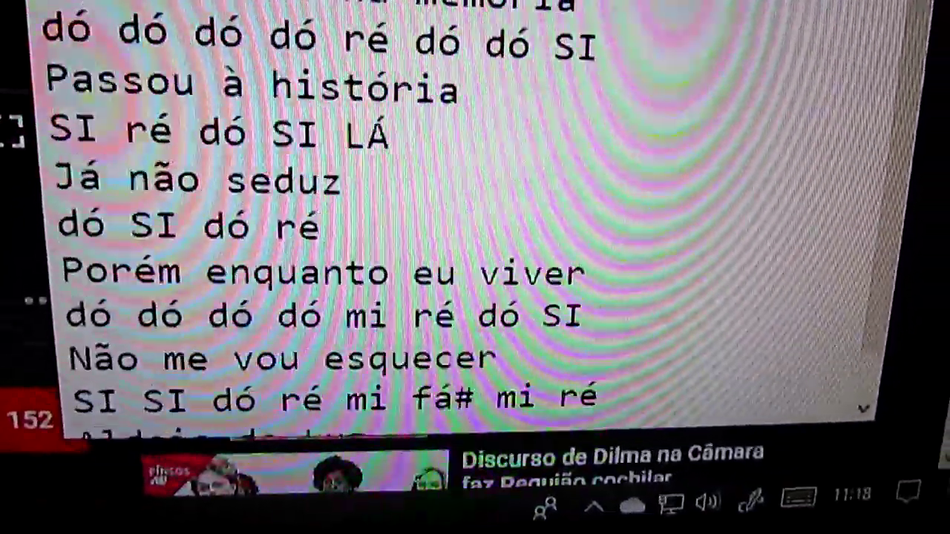
pyautogui.scroll(-1, 474, 267)
pyautogui.scroll(3, 475, 267)
pyautogui.scroll(-6, 475, 267)
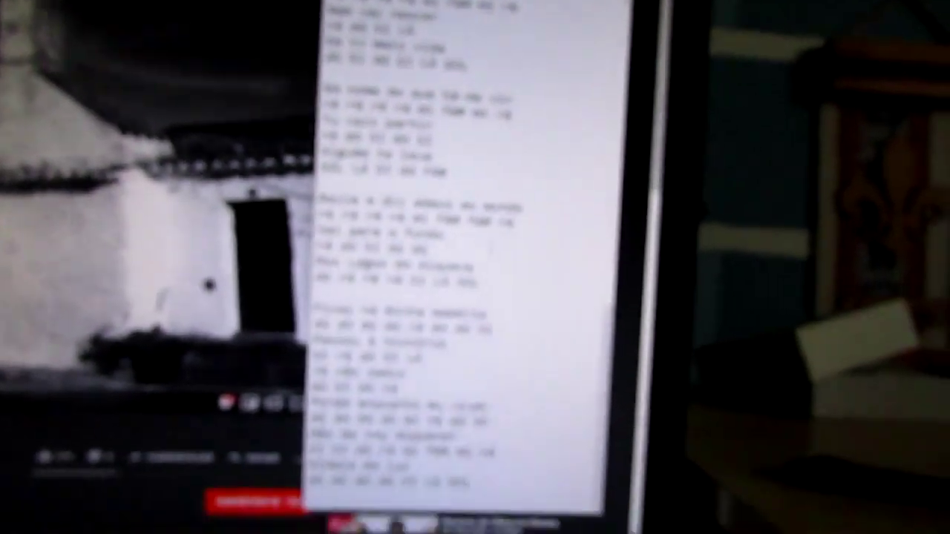
pyautogui.scroll(10, 429, 72)
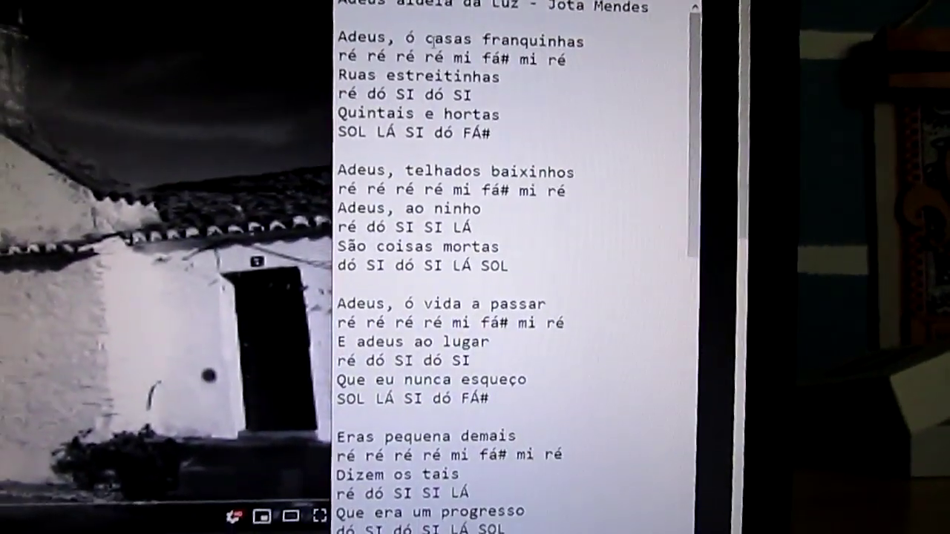
pyautogui.moveTo(448, 68); pyautogui.dragTo(499, 122)
pyautogui.click(552, 159)
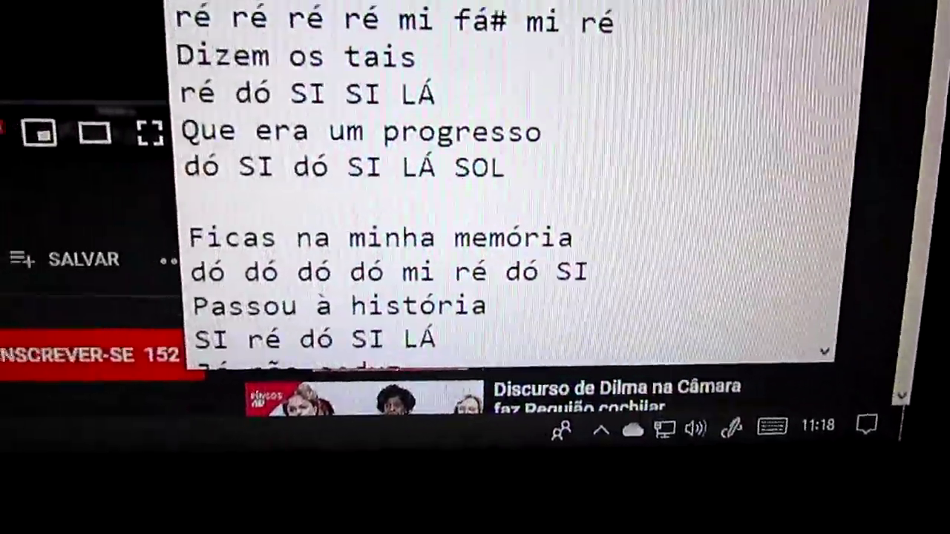
pyautogui.scroll(-6, 443, 68)
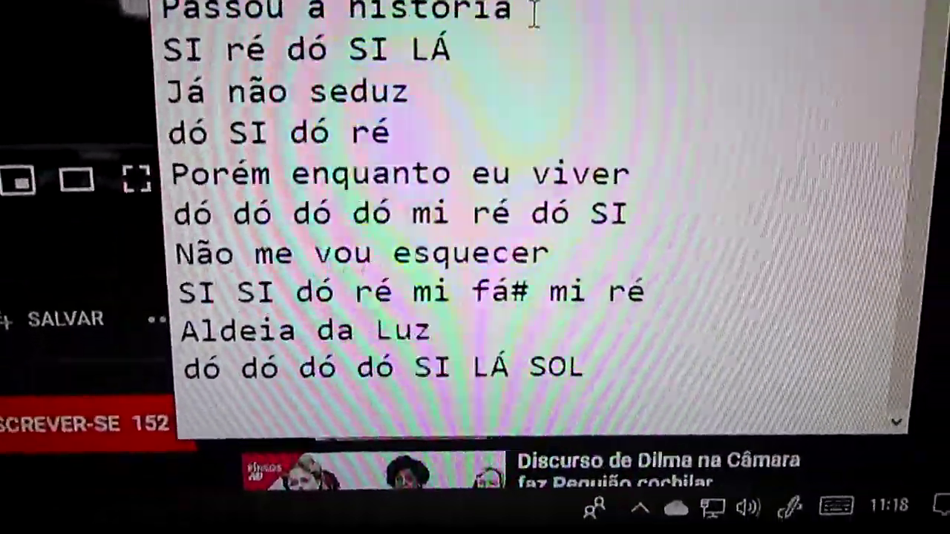
pyautogui.scroll(10, 538, 52)
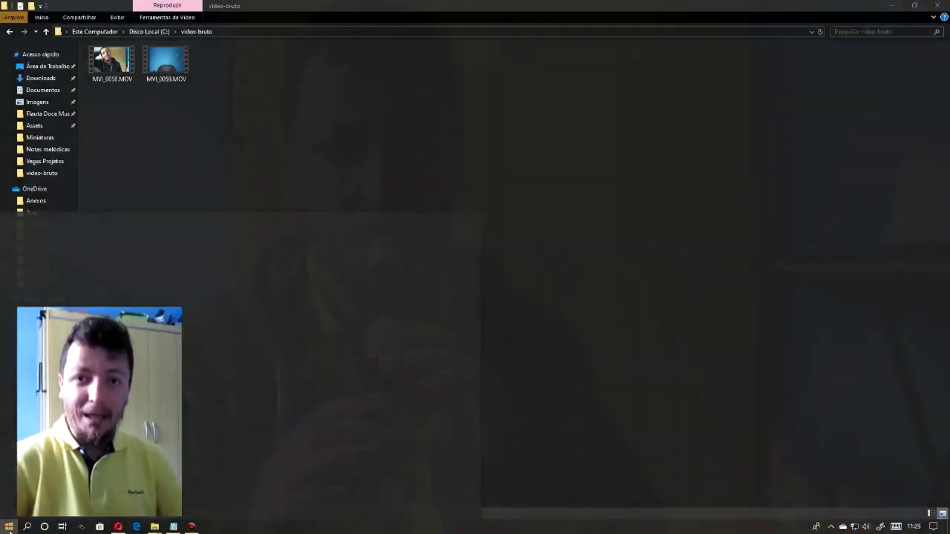
# - Switch to VEGAS Pro 15.0 by launching it from the installed applications
pyautogui.press('super')
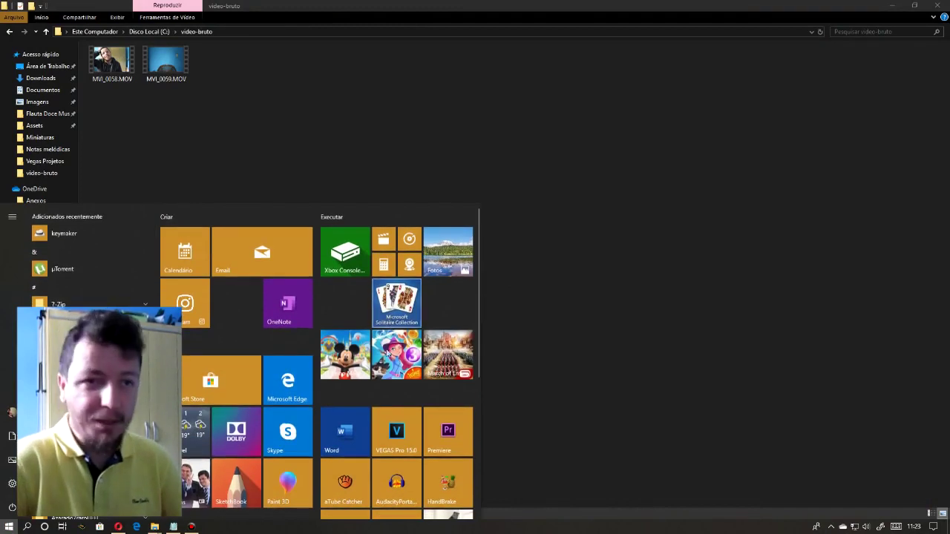
pyautogui.scroll(-3, 390, 360)
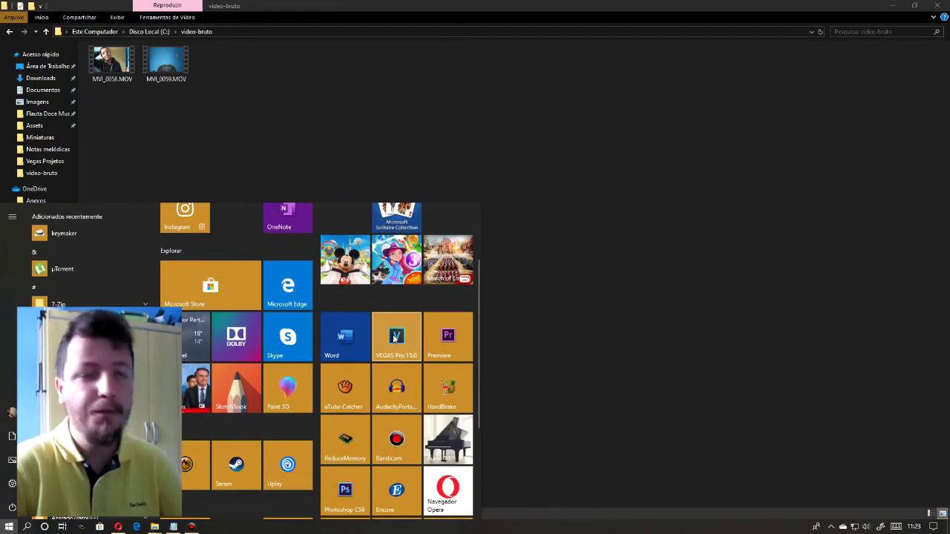
pyautogui.click(394, 339)
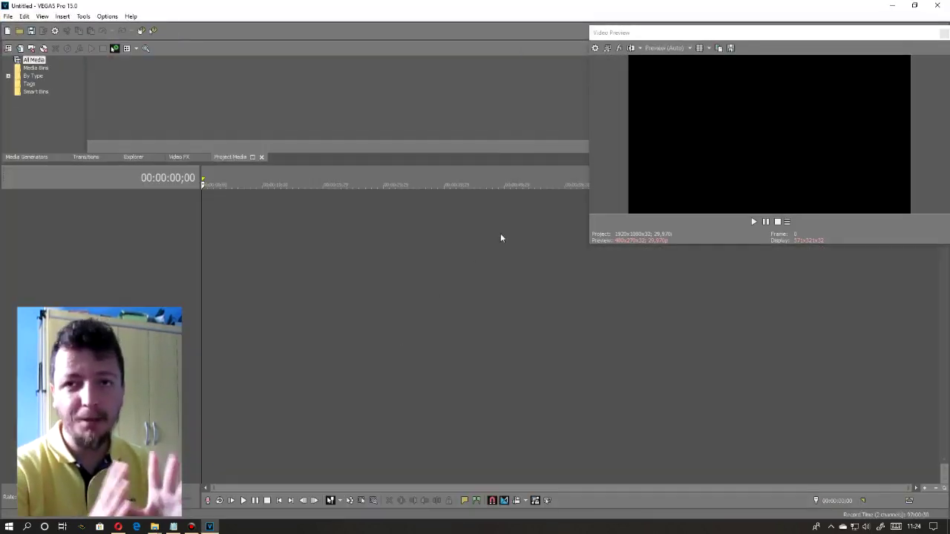
# - Save the project in Vegas Projetos as BASE-VIDEO-NOTAS-FULLHD.veg, replacing the existing file of that name
pyautogui.click(8, 16)
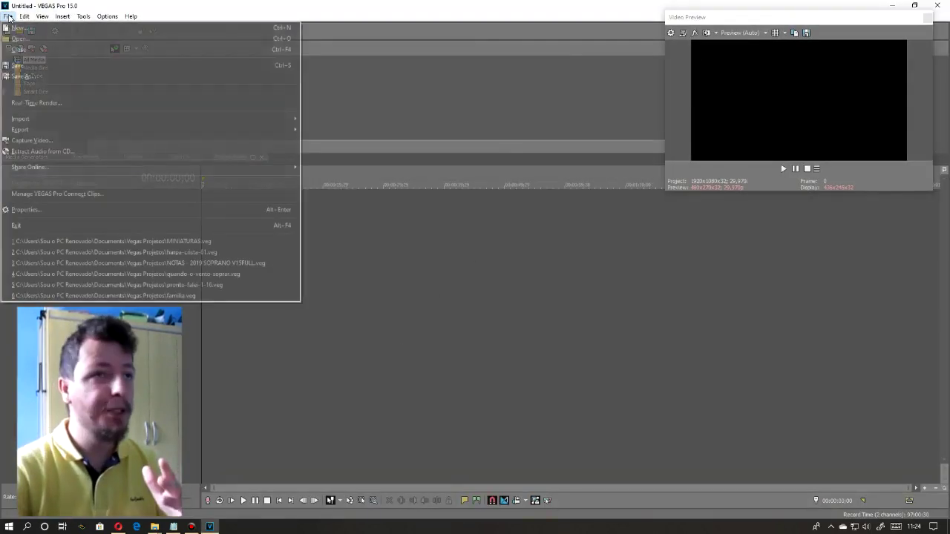
pyautogui.click(31, 67)
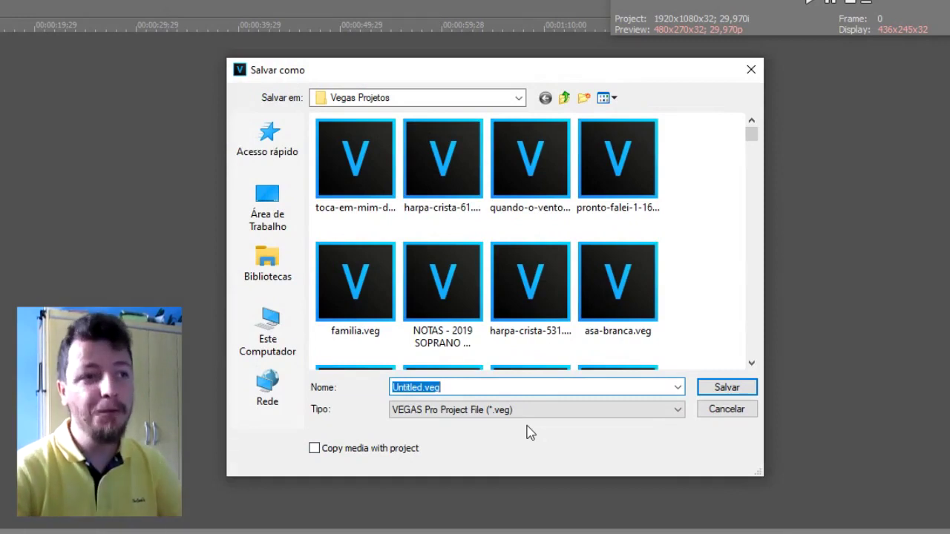
pyautogui.write('BAS')
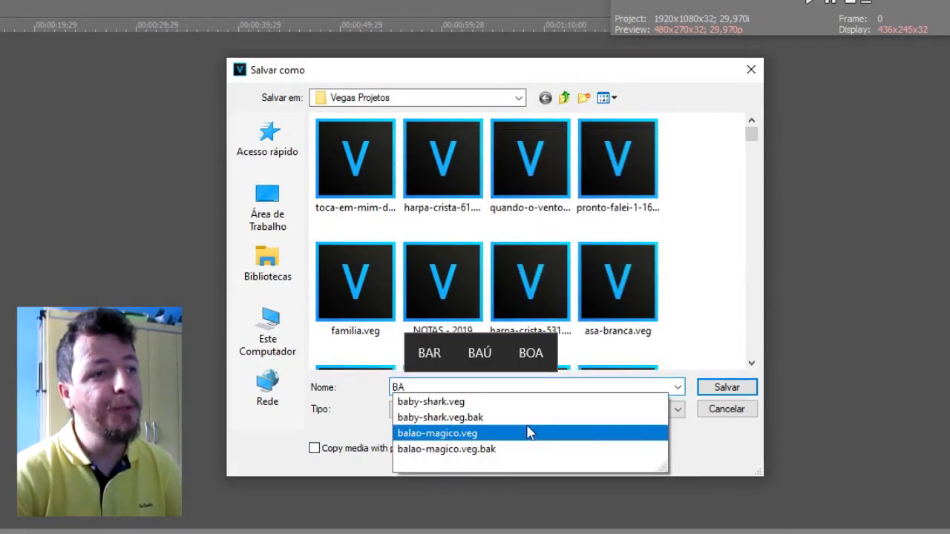
pyautogui.write('E-VIDEO-NOTAS-FULLHD.veg')
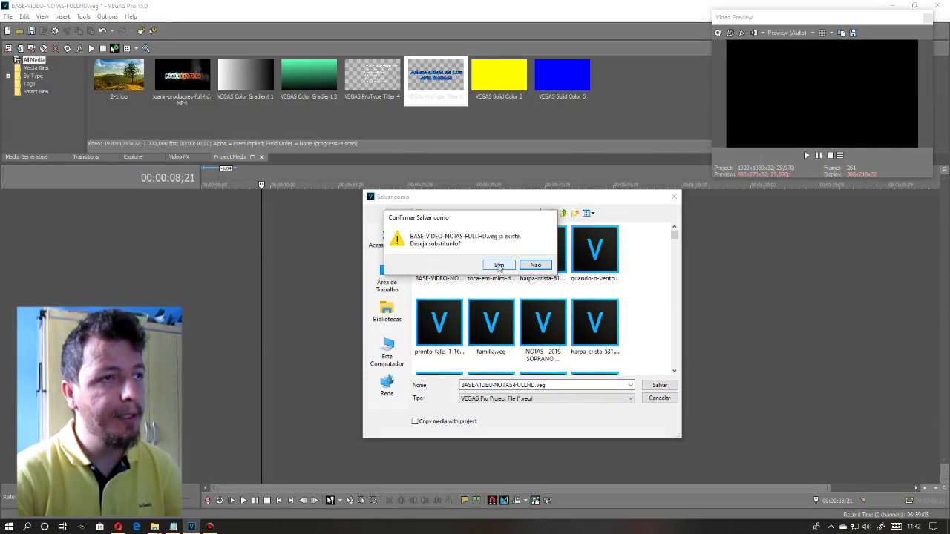
pyautogui.click(499, 265)
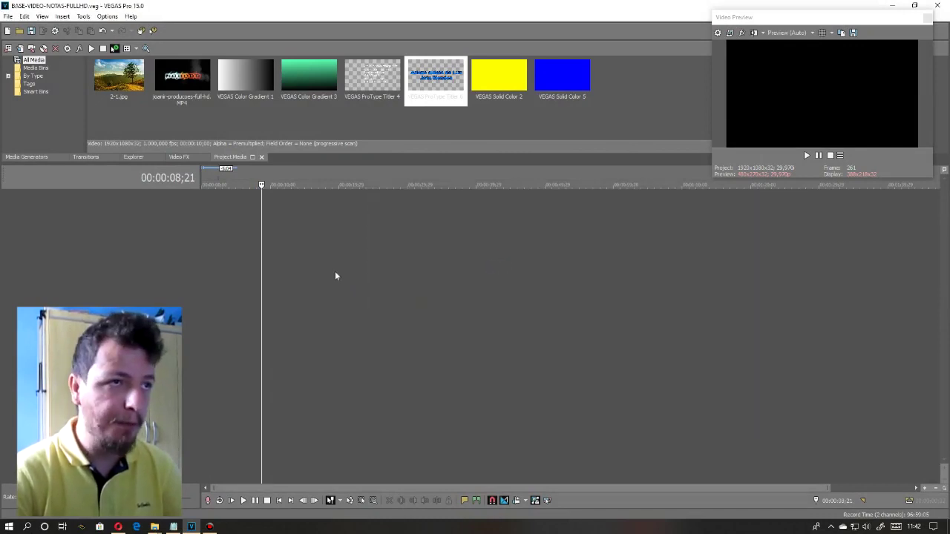
# - Insert two video tracks into the empty timeline
pyautogui.click(298, 271)
pyautogui.click(218, 222)
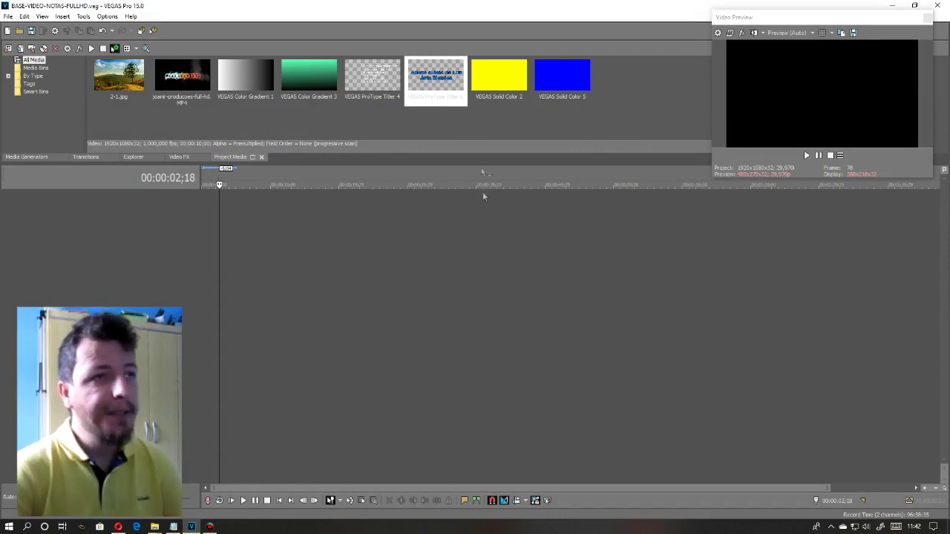
pyautogui.rightClick(235, 250)
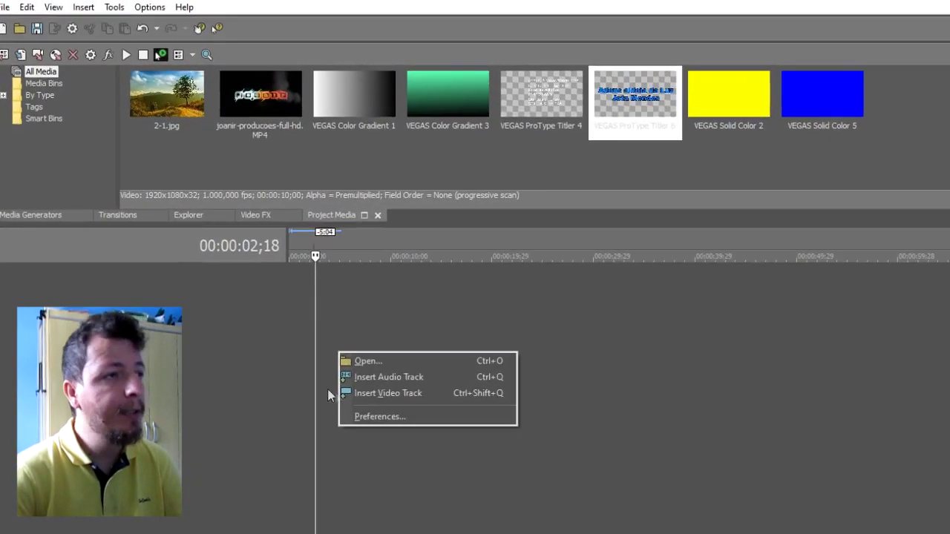
pyautogui.click(349, 365)
pyautogui.rightClick(382, 342)
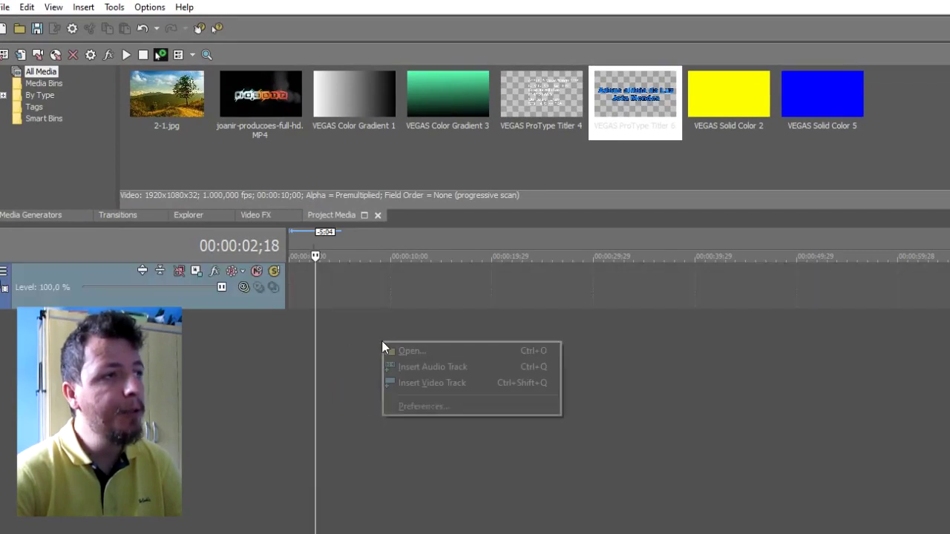
pyautogui.click(653, 386)
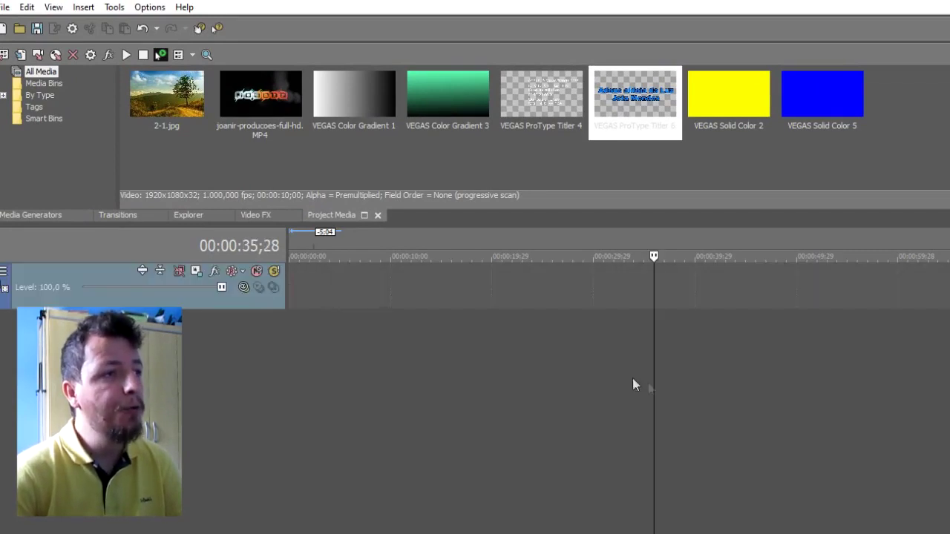
pyautogui.rightClick(360, 341)
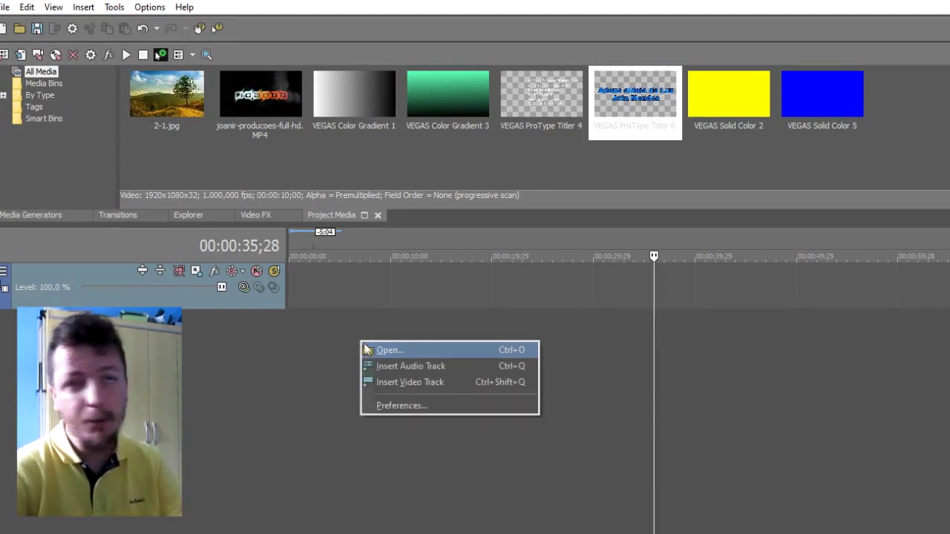
pyautogui.click(388, 382)
pyautogui.click(326, 338)
pyautogui.click(321, 335)
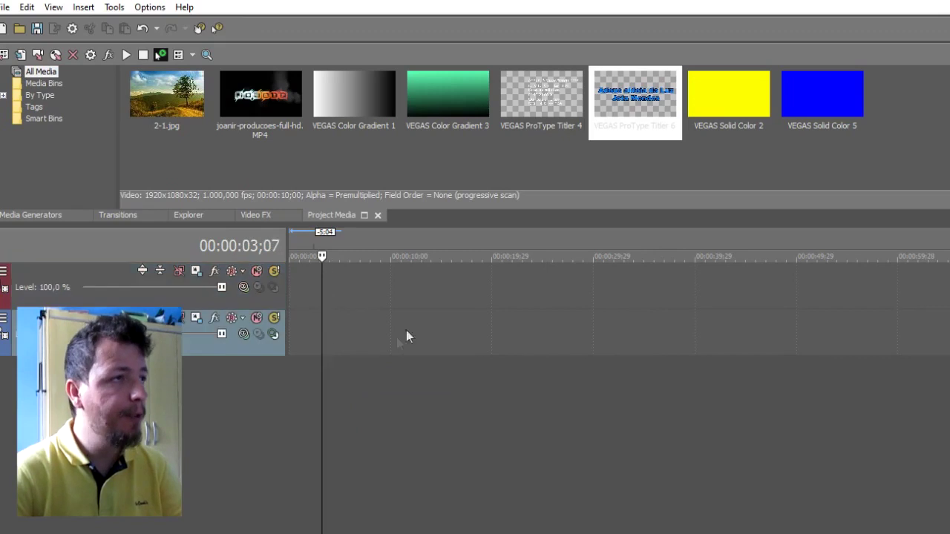
pyautogui.click(351, 353)
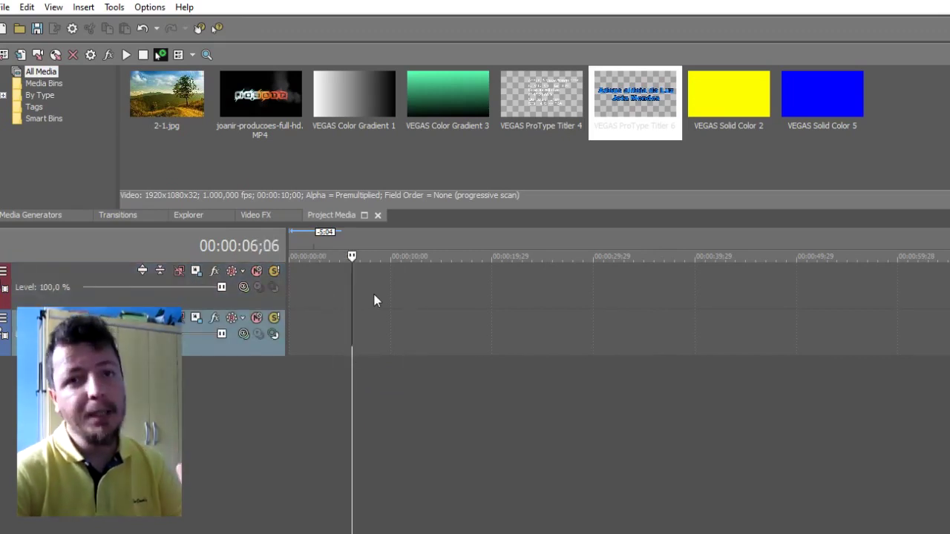
pyautogui.click(373, 296)
pyautogui.click(375, 349)
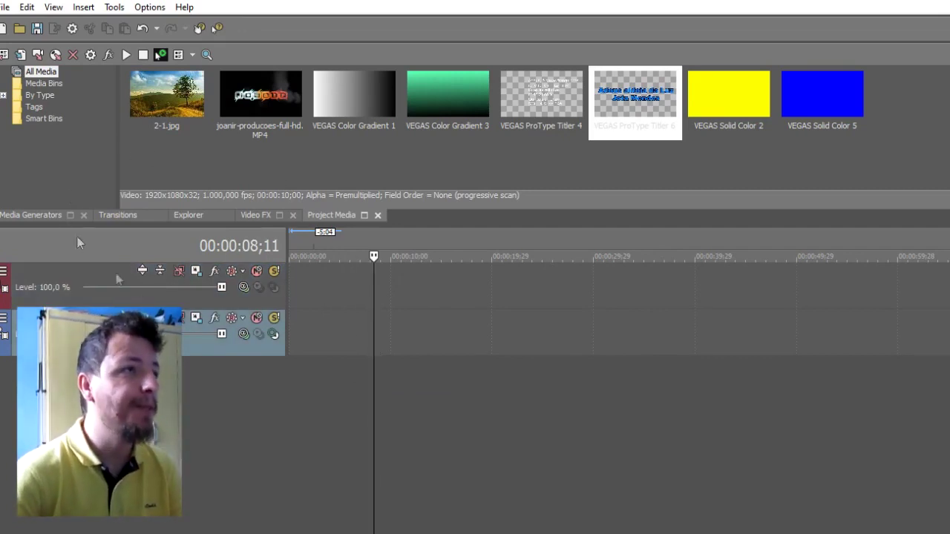
# - Add a Linear White to Black color gradient to the lower video track and enlarge the video preview
pyautogui.click(28, 217)
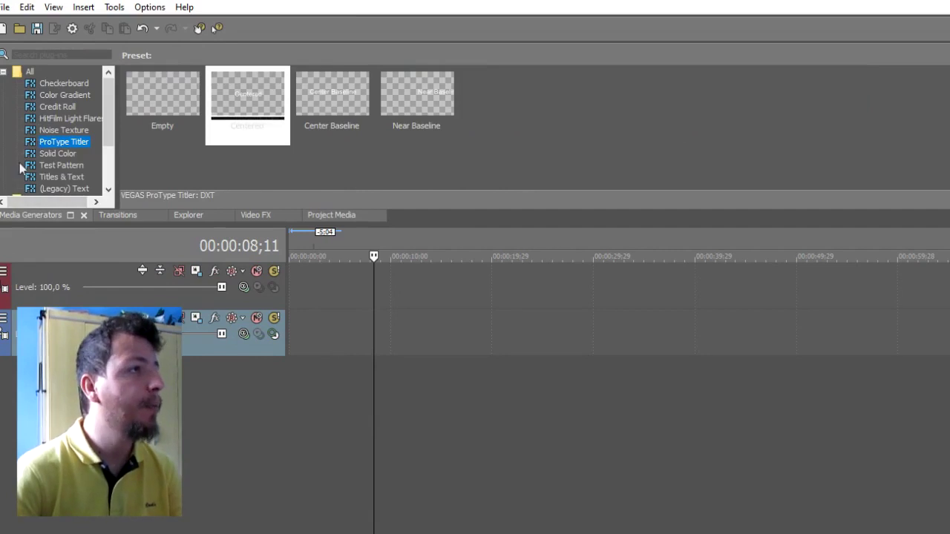
pyautogui.click(64, 95)
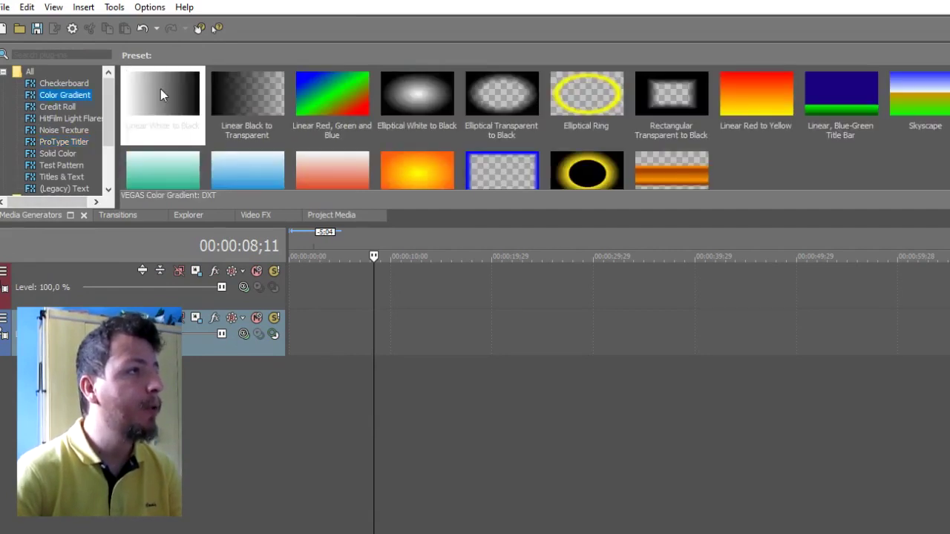
pyautogui.moveTo(154, 89); pyautogui.dragTo(546, 340)
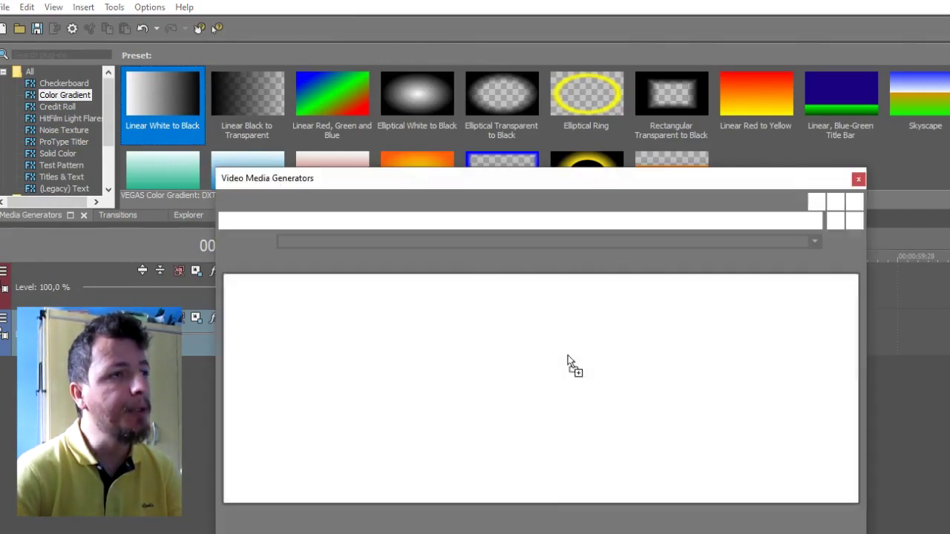
pyautogui.moveTo(649, 178); pyautogui.dragTo(292, 249)
pyautogui.click(596, 347)
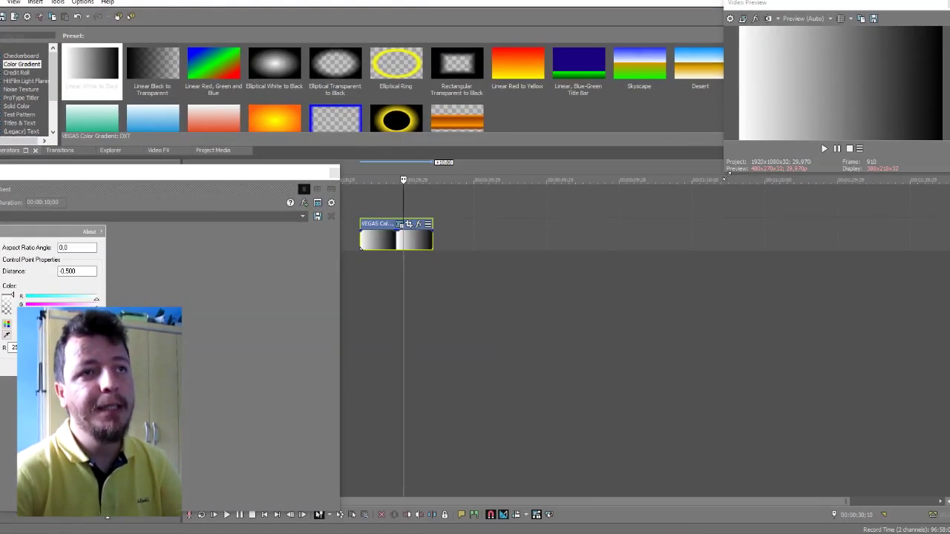
pyautogui.moveTo(727, 172); pyautogui.dragTo(648, 199)
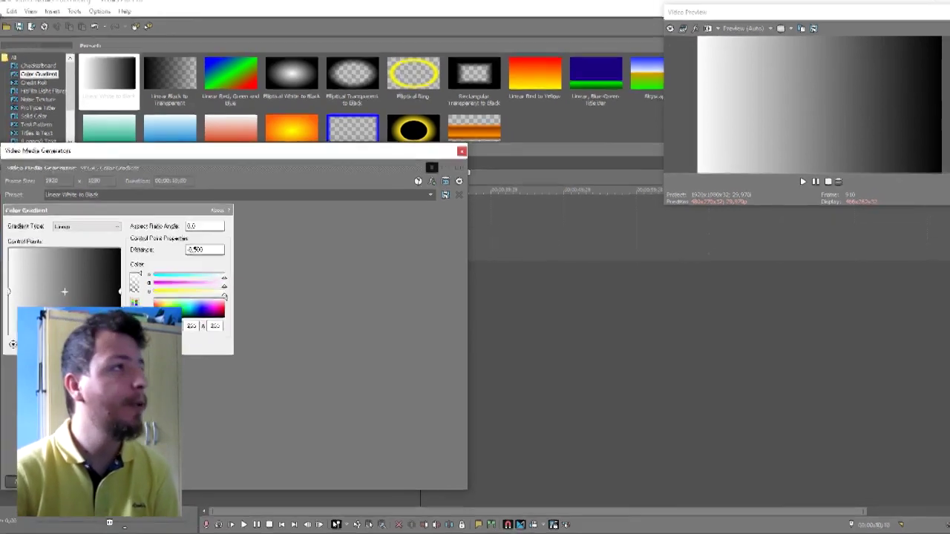
# - Review the video templates in the project properties, keep HD 1080-60i (1920x1080; 29,970 fps), and close the dialog
pyautogui.click(0, 2)
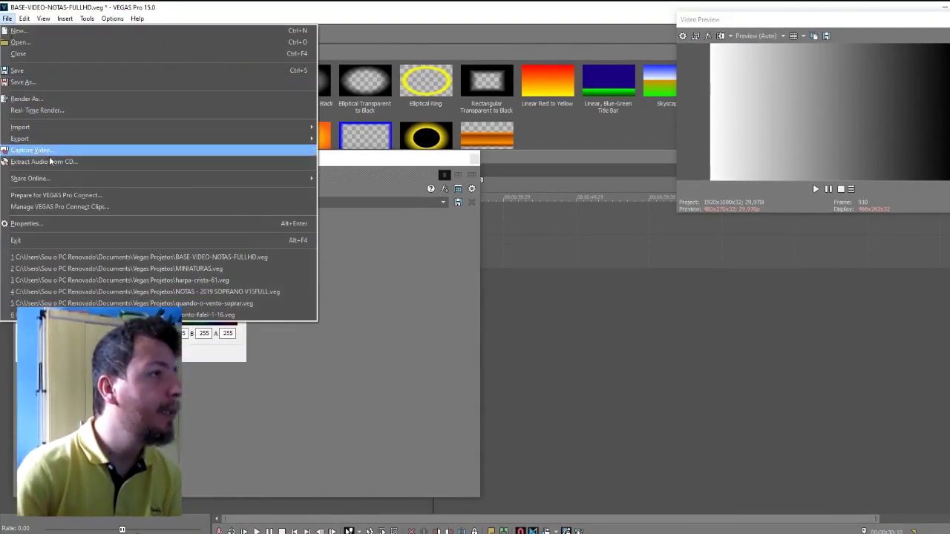
pyautogui.click(26, 223)
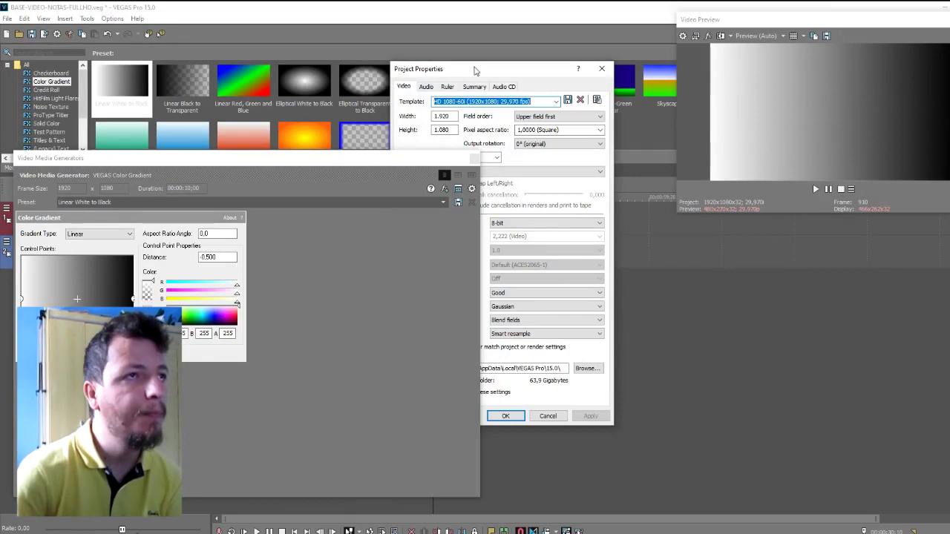
pyautogui.moveTo(474, 70); pyautogui.dragTo(587, 242)
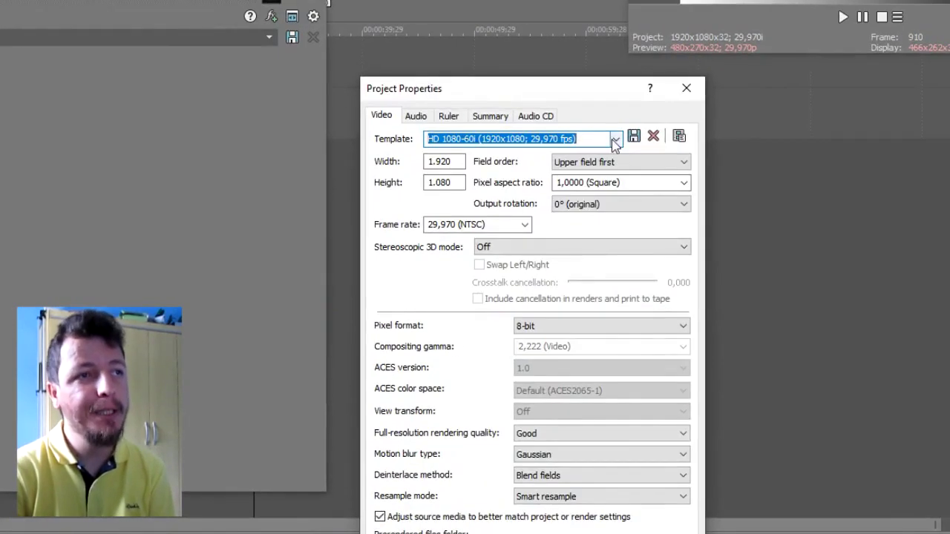
pyautogui.click(615, 139)
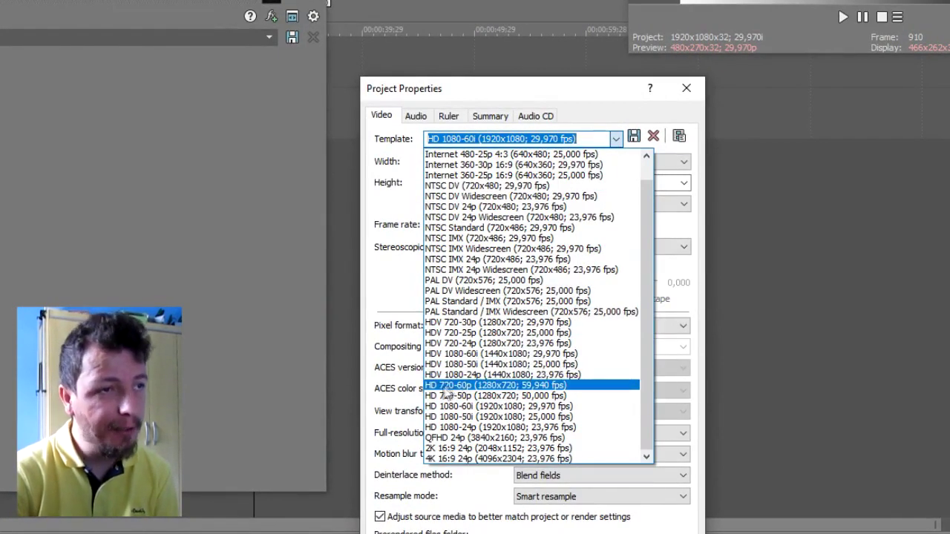
pyautogui.click(704, 302)
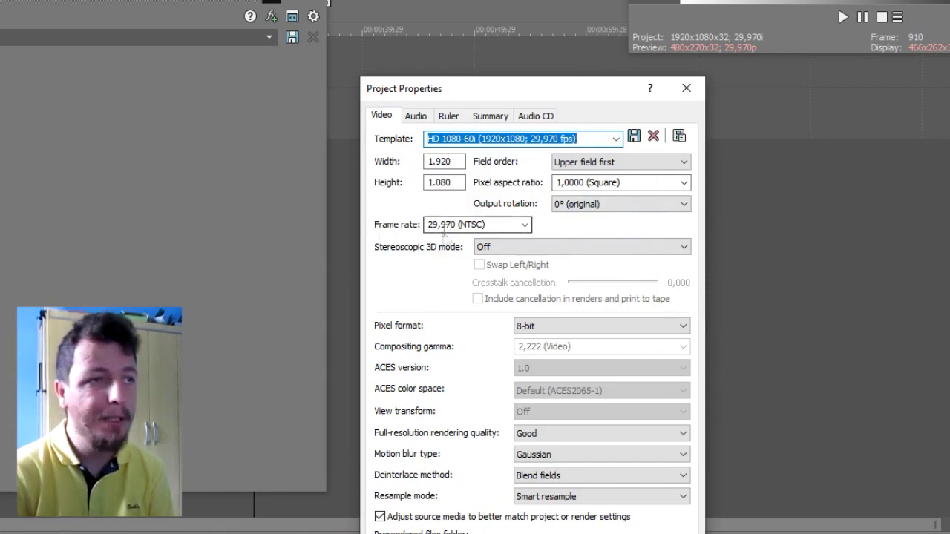
pyautogui.moveTo(572, 87); pyautogui.dragTo(472, 49)
pyautogui.click(593, 56)
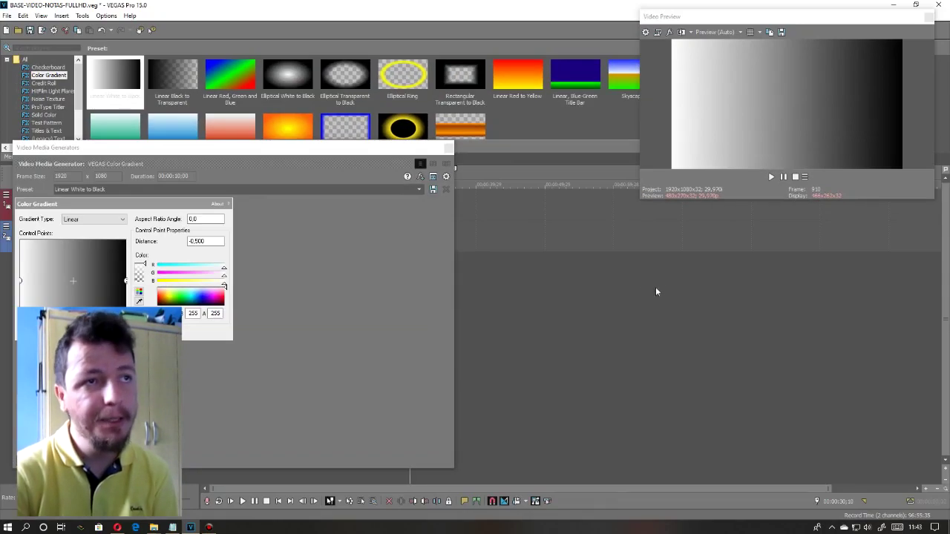
# - Turn the gradient vertical by placing its white control point above the centre, at about 88.8 degrees and distance -0.213
pyautogui.moveTo(218, 152); pyautogui.dragTo(215, 156)
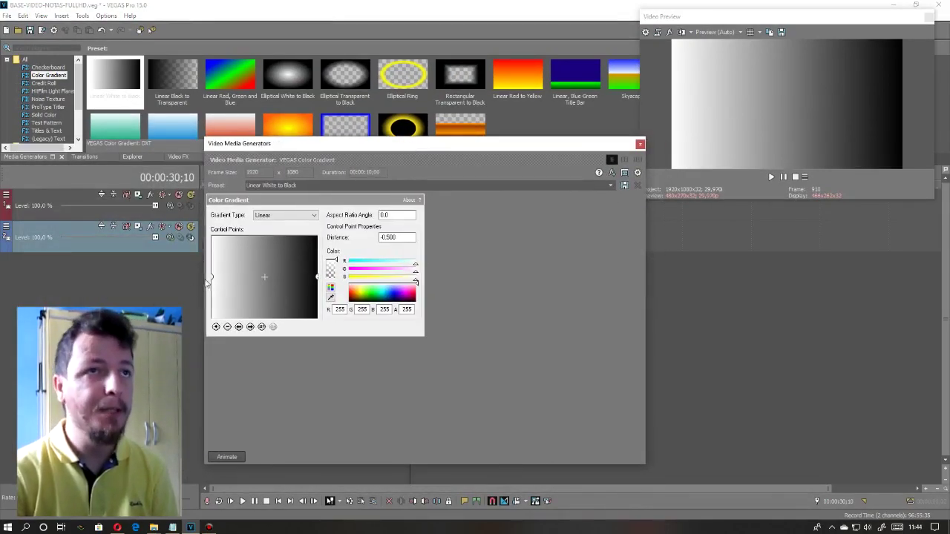
pyautogui.moveTo(213, 276); pyautogui.dragTo(264, 260)
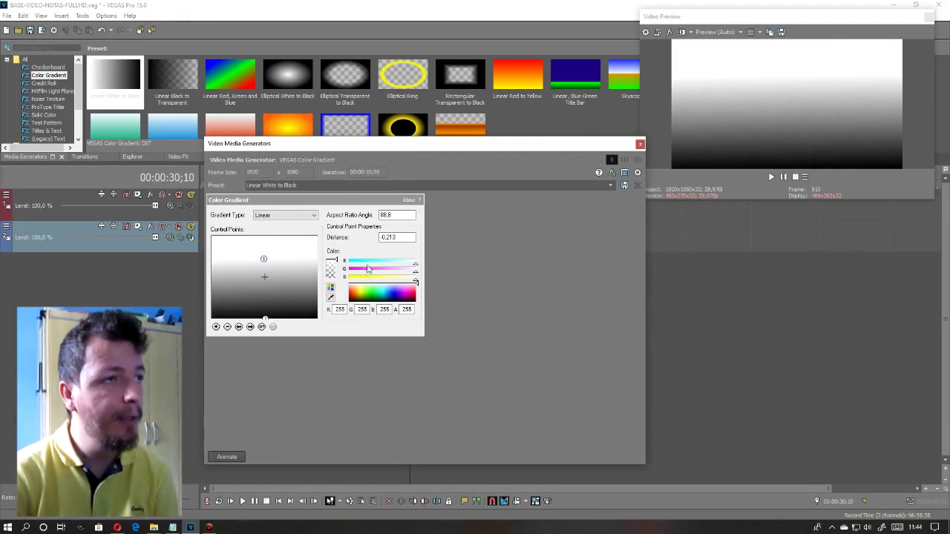
# - Recolour the gradient with its upper control point light green (134, 255, 67) and its lower one dark green (0, 55, 0)
pyautogui.click(368, 292)
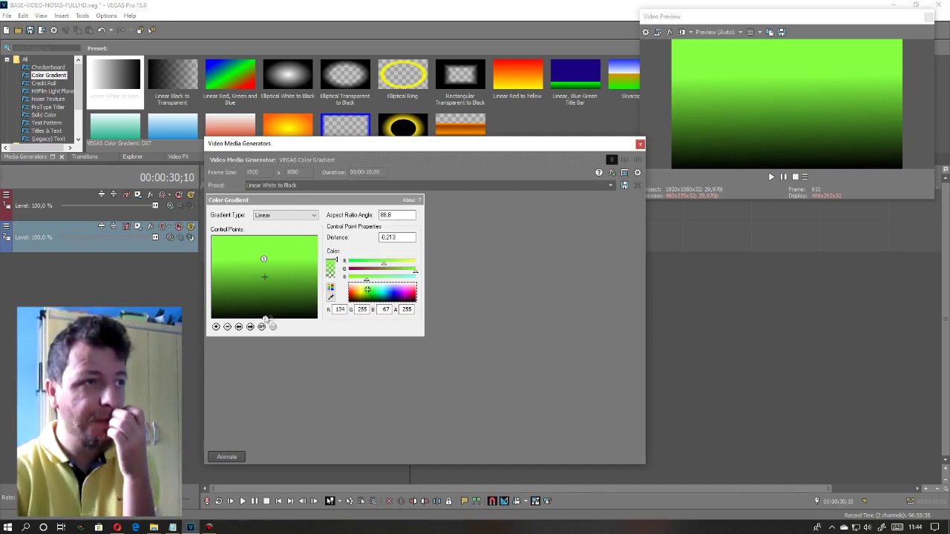
pyautogui.click(266, 319)
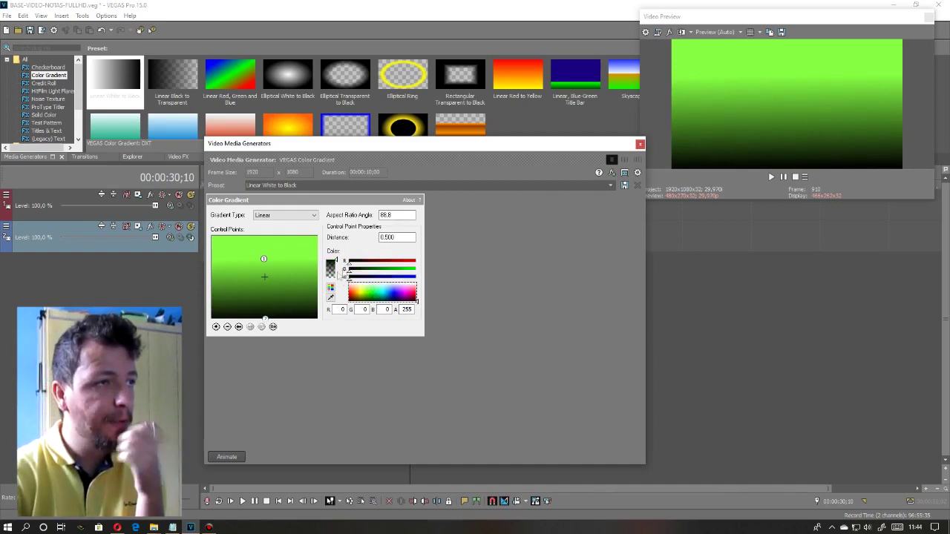
pyautogui.moveTo(350, 270); pyautogui.dragTo(368, 272)
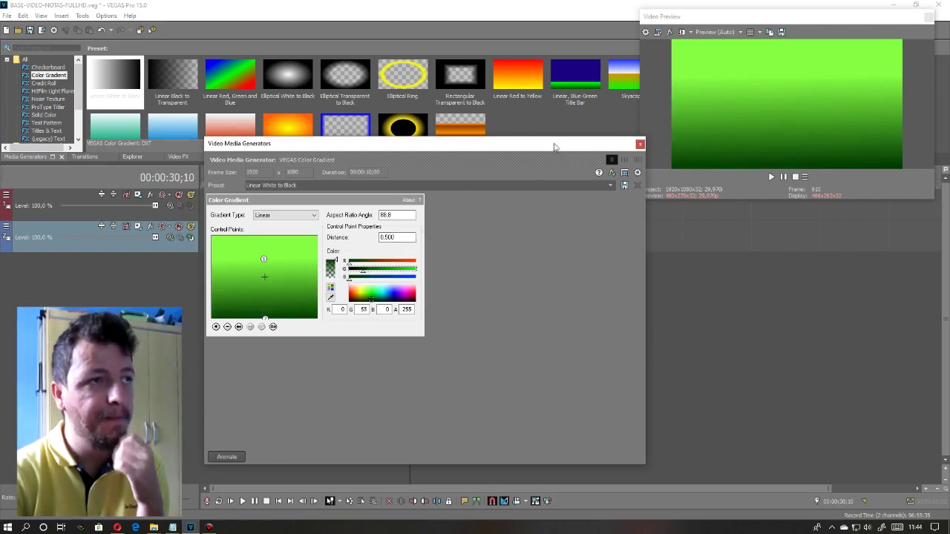
pyautogui.moveTo(554, 147); pyautogui.dragTo(503, 147)
pyautogui.click(582, 151)
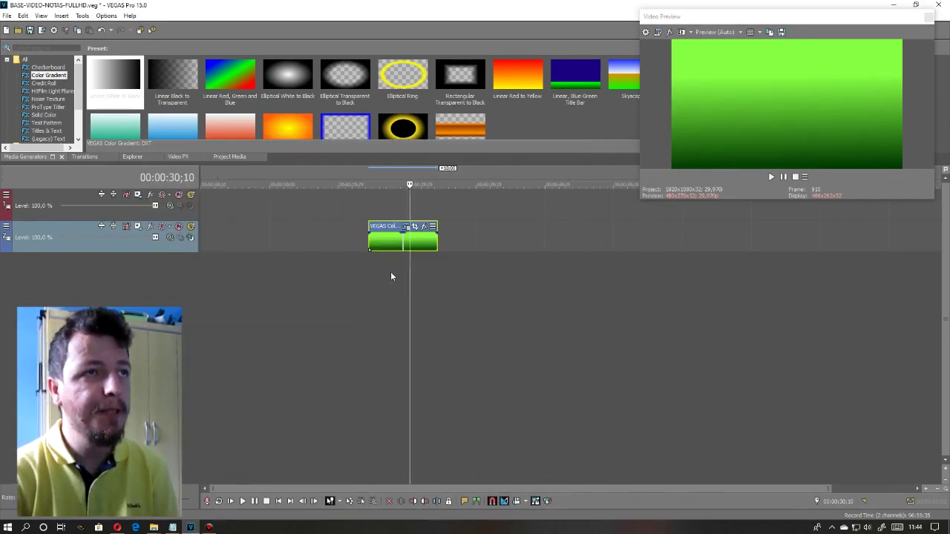
# - Enlarge the gradient event's Pan/Crop frame to about 2,239 x 1,260, centred at about X 800, Y 540
pyautogui.click(404, 244)
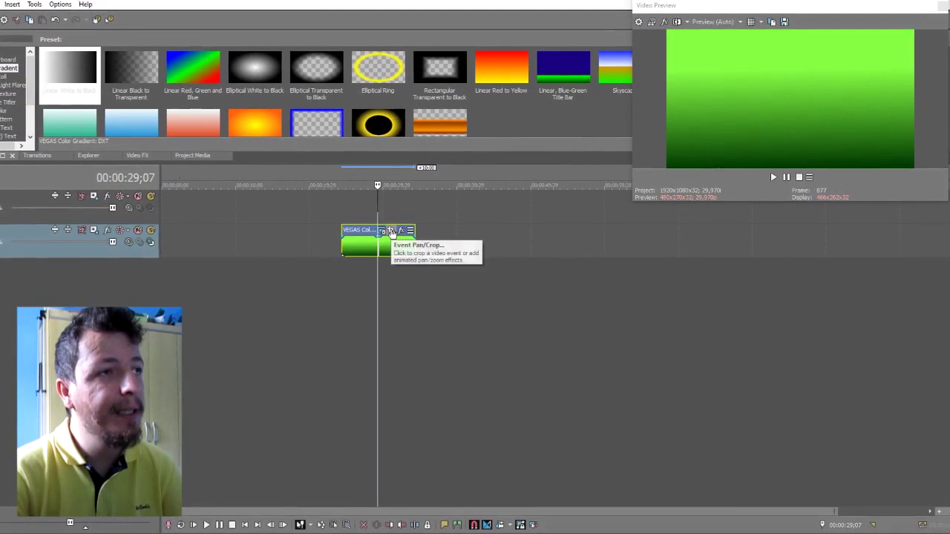
pyautogui.click(388, 232)
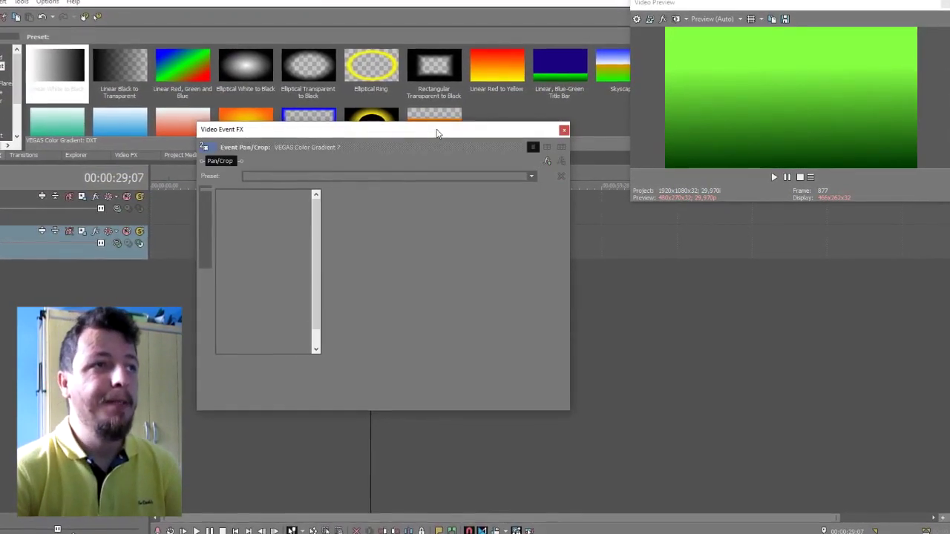
pyautogui.moveTo(331, 211); pyautogui.dragTo(327, 207)
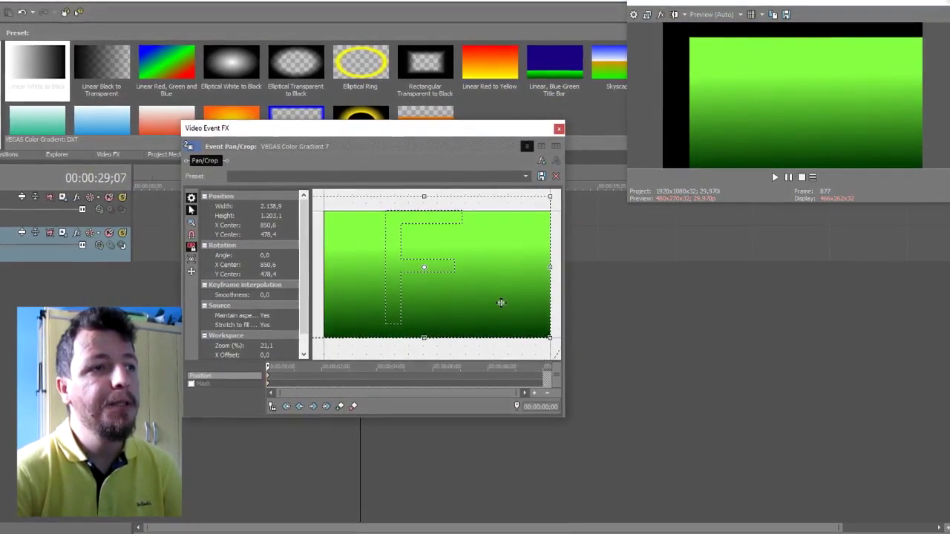
pyautogui.scroll(-3, 501, 302)
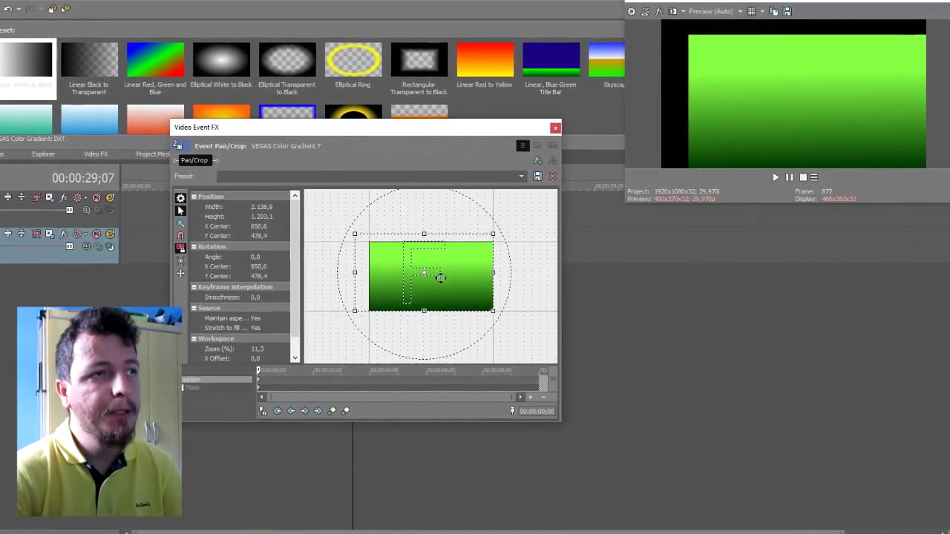
pyautogui.scroll(1, 475, 285)
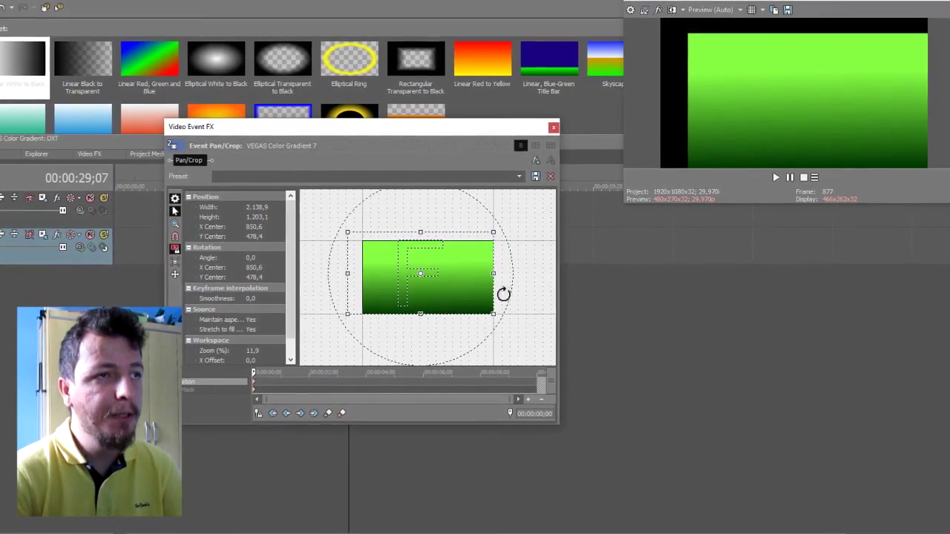
pyautogui.moveTo(503, 294); pyautogui.dragTo(497, 317)
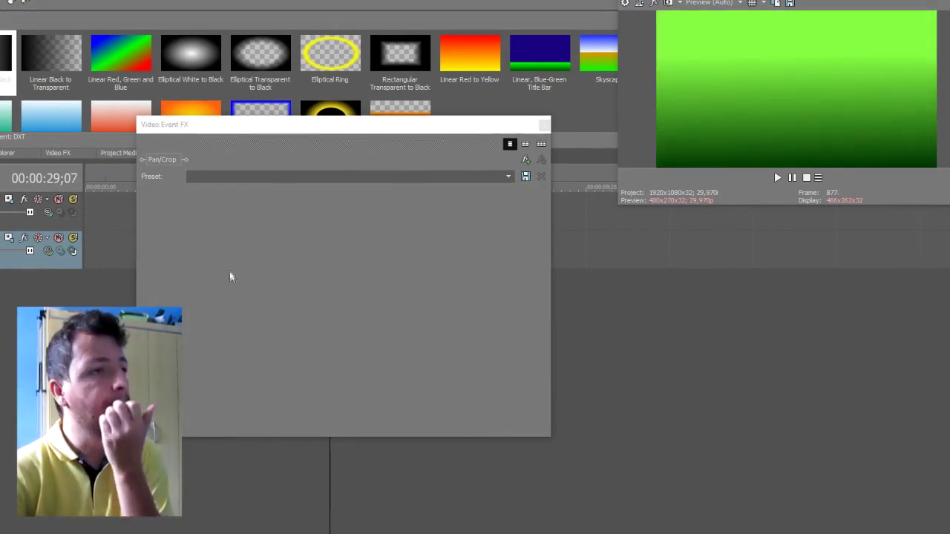
pyautogui.moveTo(339, 281); pyautogui.dragTo(320, 271)
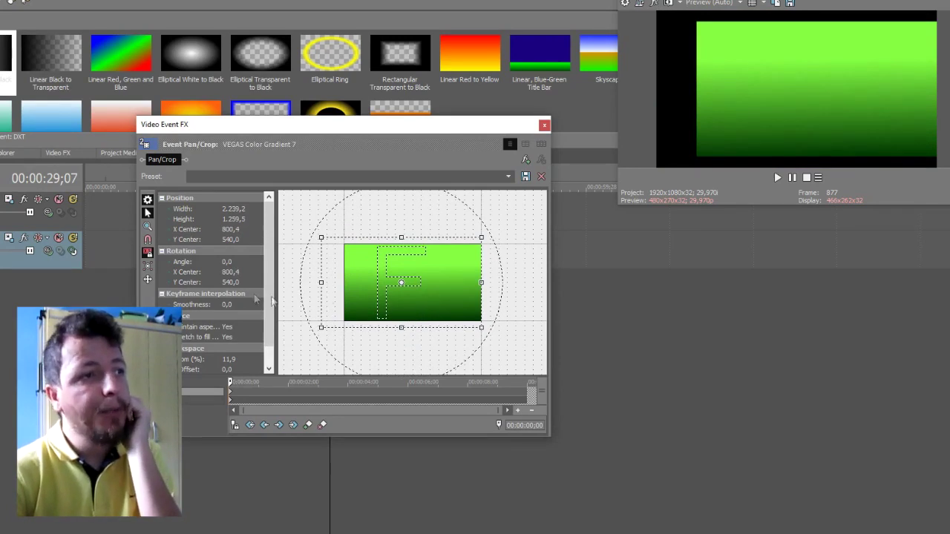
# - Restrict movement to the horizontal axis, shift the Pan/Crop frame to about X center 464.5, and close the crop settings
pyautogui.click(148, 281)
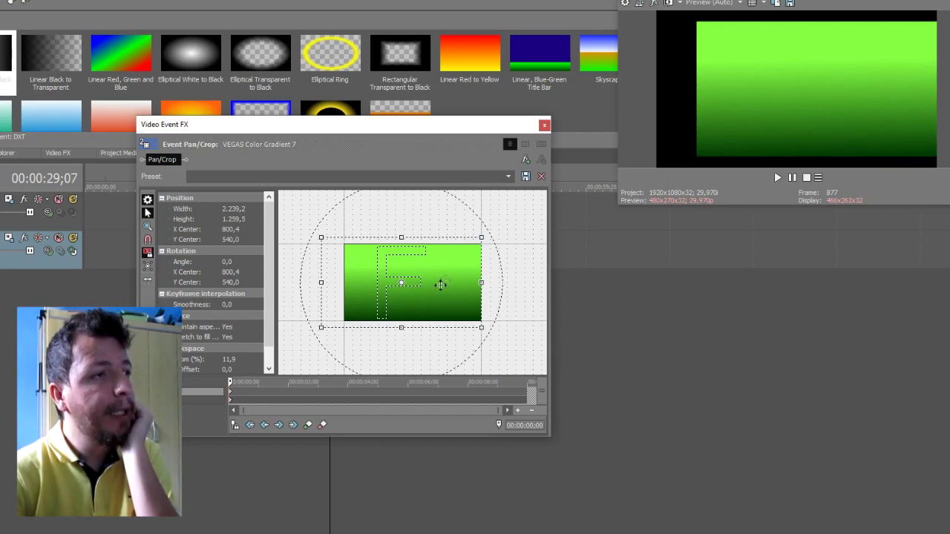
pyautogui.moveTo(428, 285); pyautogui.dragTo(277, 292)
pyautogui.click(147, 279)
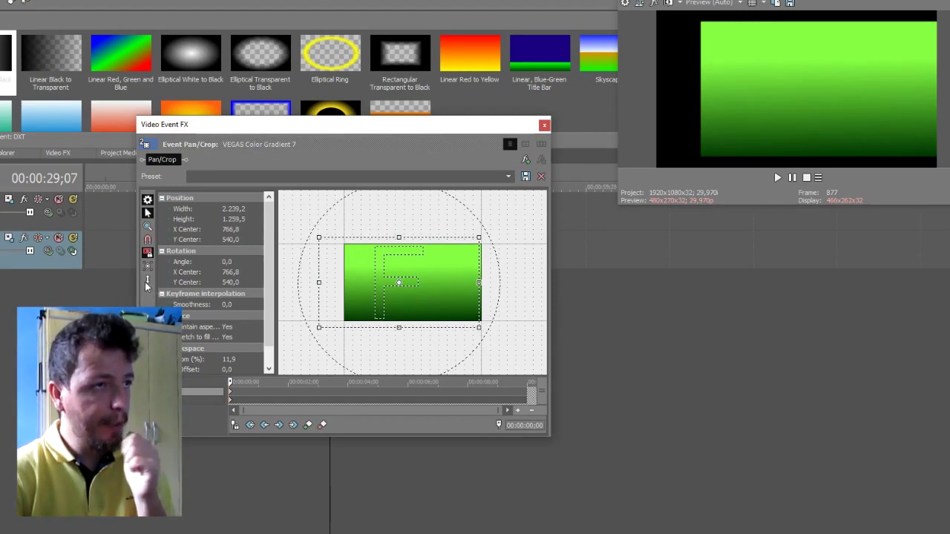
pyautogui.click(148, 279)
pyautogui.moveTo(373, 285); pyautogui.dragTo(352, 285)
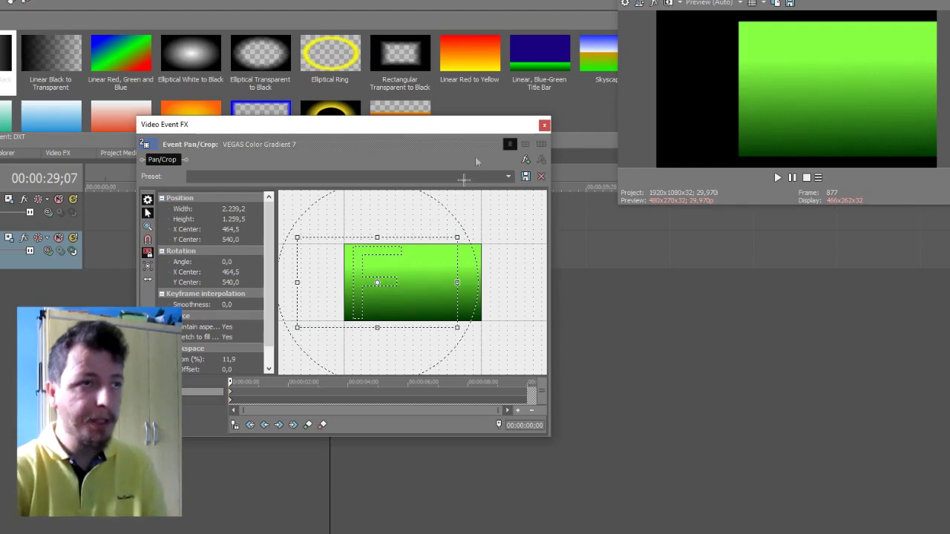
pyautogui.click(544, 125)
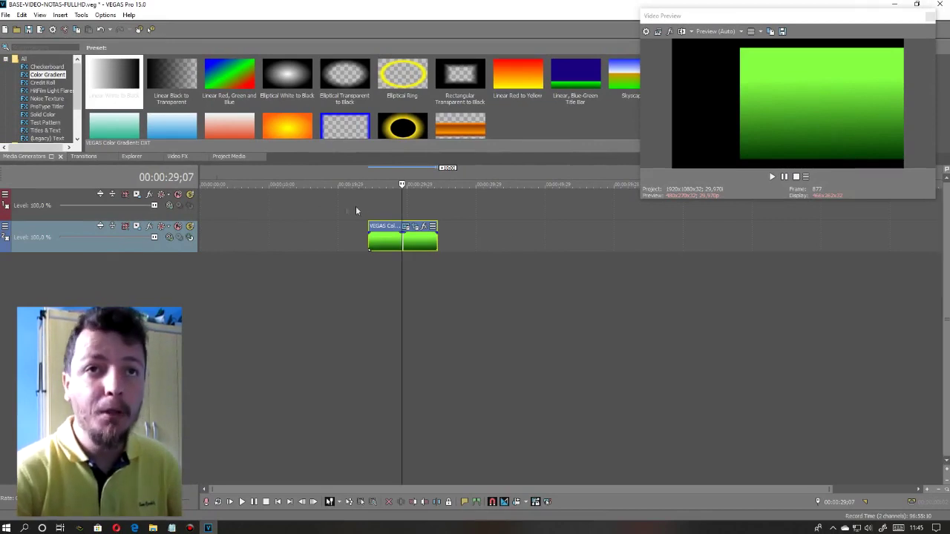
# - Add a Centered ProType Titler text to the upper video track above the gradient and offset it to about X 0.77, Y 0.12
pyautogui.click(376, 204)
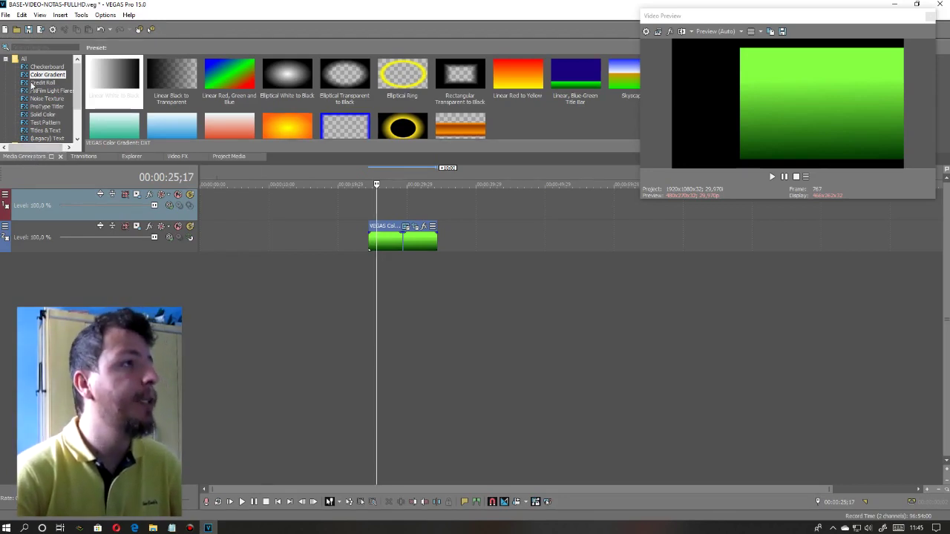
pyautogui.click(34, 108)
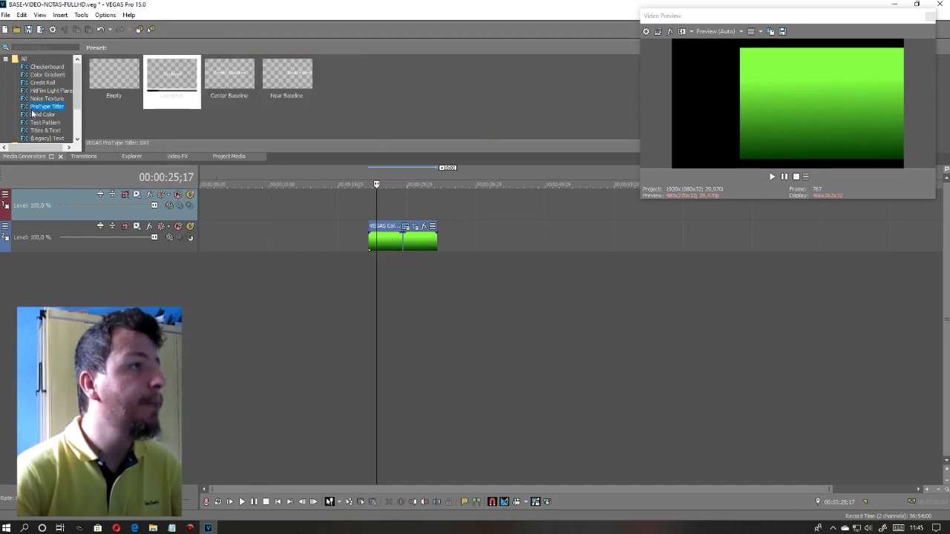
pyautogui.click(108, 82)
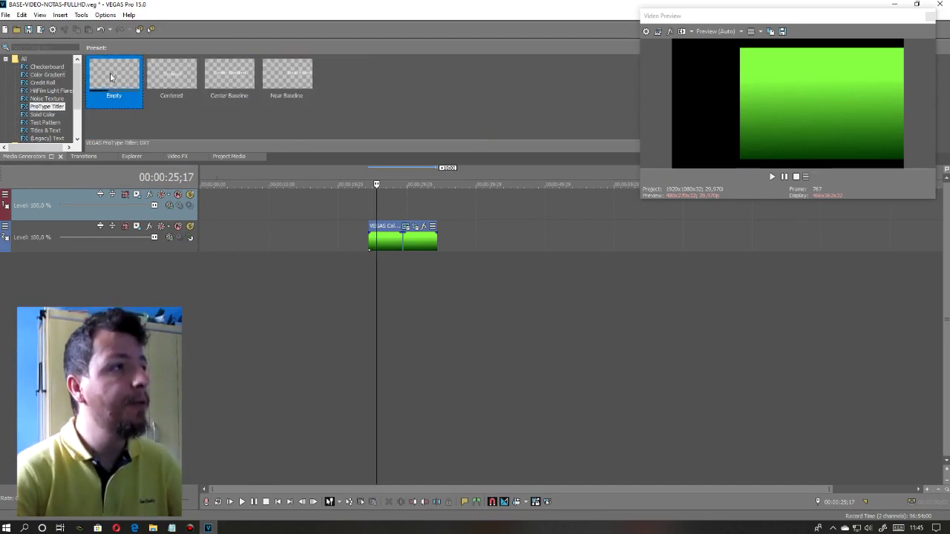
pyautogui.click(250, 83)
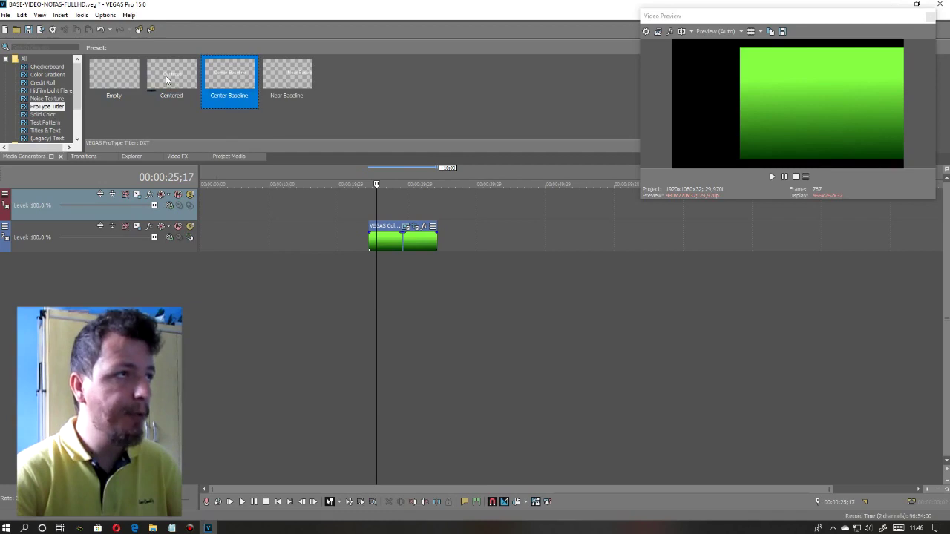
pyautogui.moveTo(364, 191); pyautogui.dragTo(378, 206)
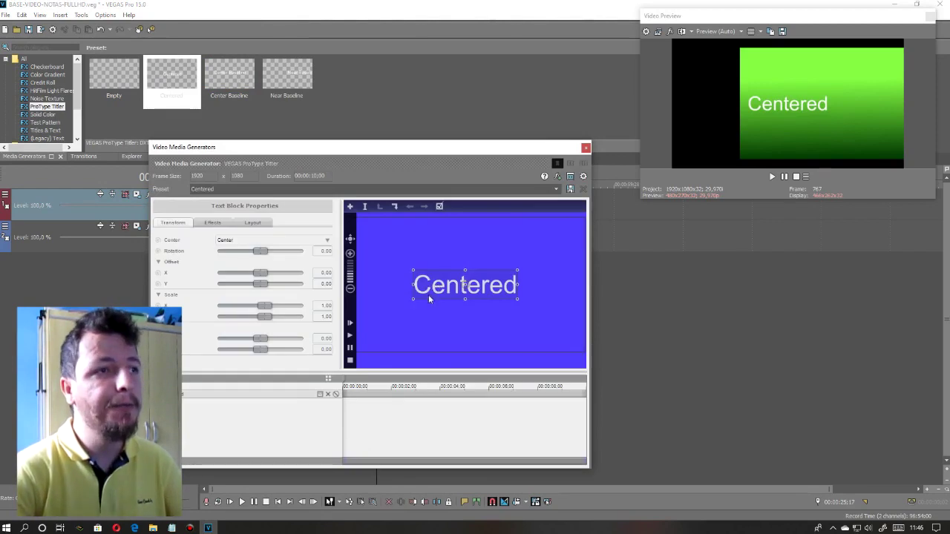
pyautogui.moveTo(435, 290)
pyautogui.mouseDown()
pyautogui.moveTo(447, 290)
pyautogui.moveTo(450, 308)
pyautogui.moveTo(444, 292)
pyautogui.mouseUp()
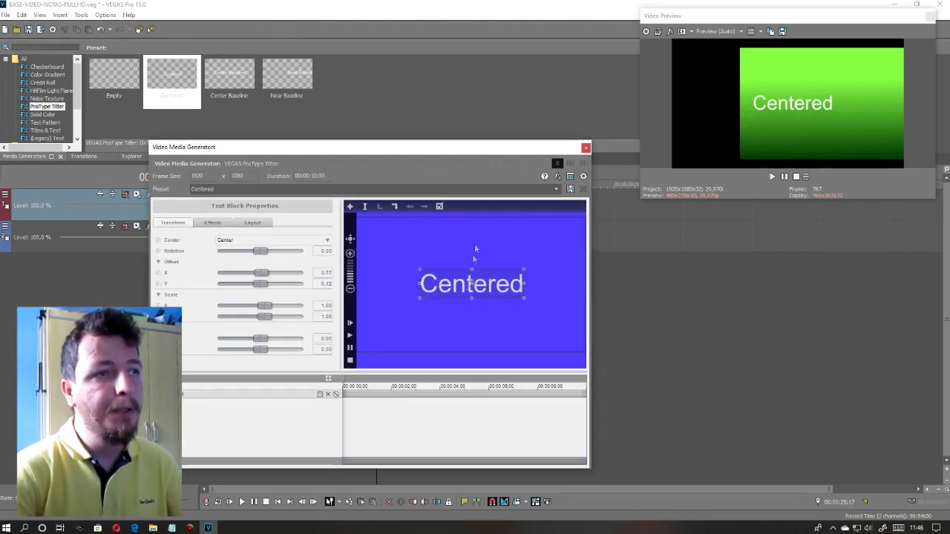
# - Replace the placeholder title text with a test row of ten capital A letters and clear it again
pyautogui.scroll(1, 457, 290)
pyautogui.doubleClick(450, 289)
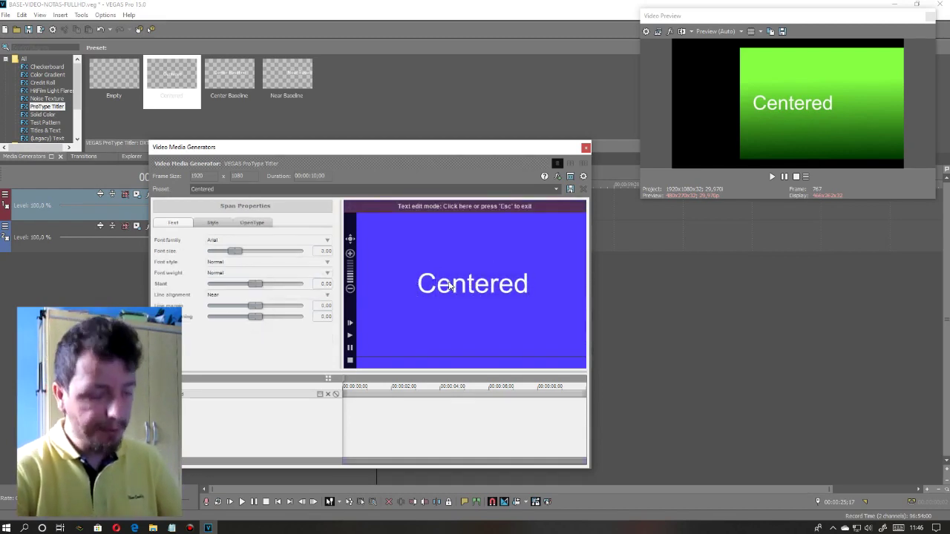
pyautogui.hotkey('ctrl', 'a')
pyautogui.write('AA')
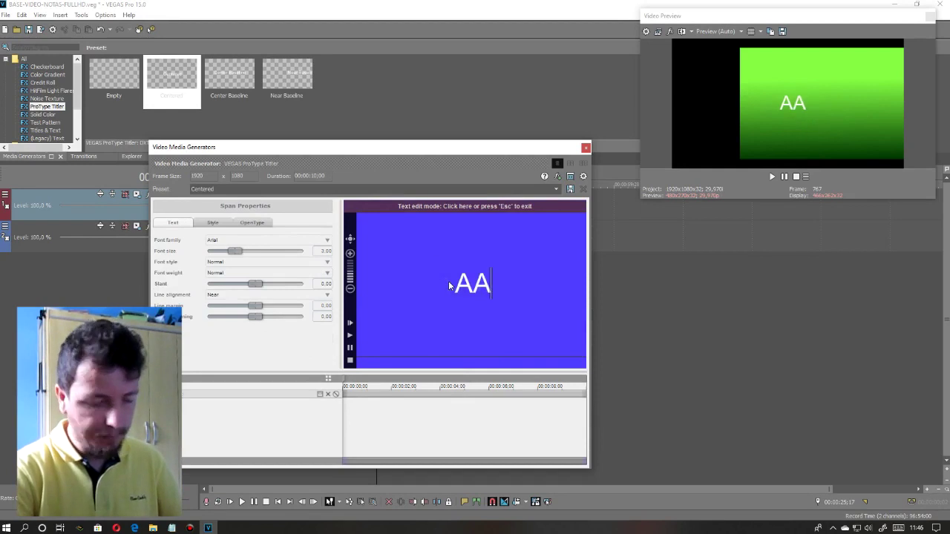
pyautogui.write('AAAAAAA')
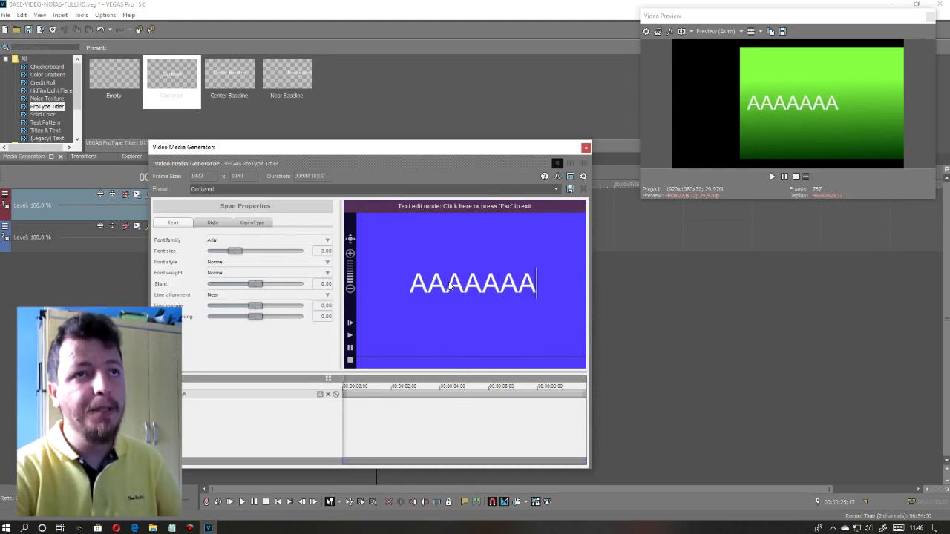
pyautogui.write('AAAA')
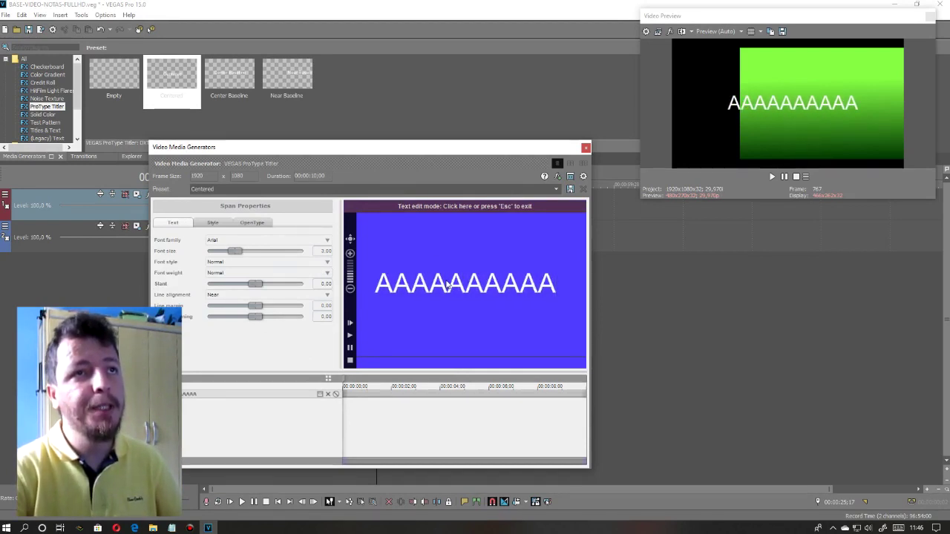
pyautogui.press('BackSpace')
pyautogui.press('BackSpace')
pyautogui.press('BackSpace')
pyautogui.press('BackSpace')
pyautogui.press('BackSpace')
pyautogui.press('BackSpace')
pyautogui.press('BackSpace')
pyautogui.press('BackSpace')
pyautogui.press('BackSpace')
pyautogui.press('BackSpace')
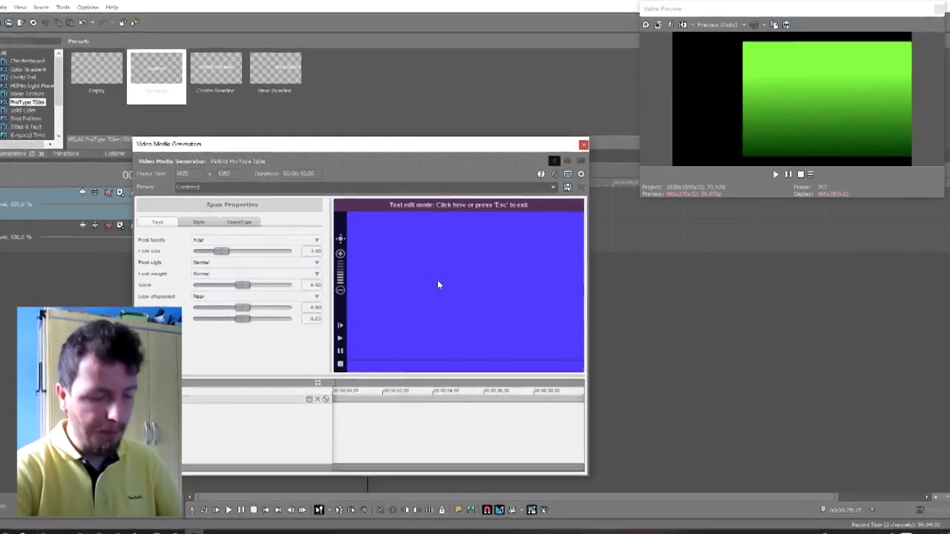
# - Enter "A vida é bela" as the title text and move it up to an offset of about X 1.81, Y 4.74
pyautogui.write('a VIDA')
pyautogui.press('BackSpace')
pyautogui.press('BackSpace')
pyautogui.press('BackSpace')
pyautogui.press('BackSpace')
pyautogui.press('BackSpace')
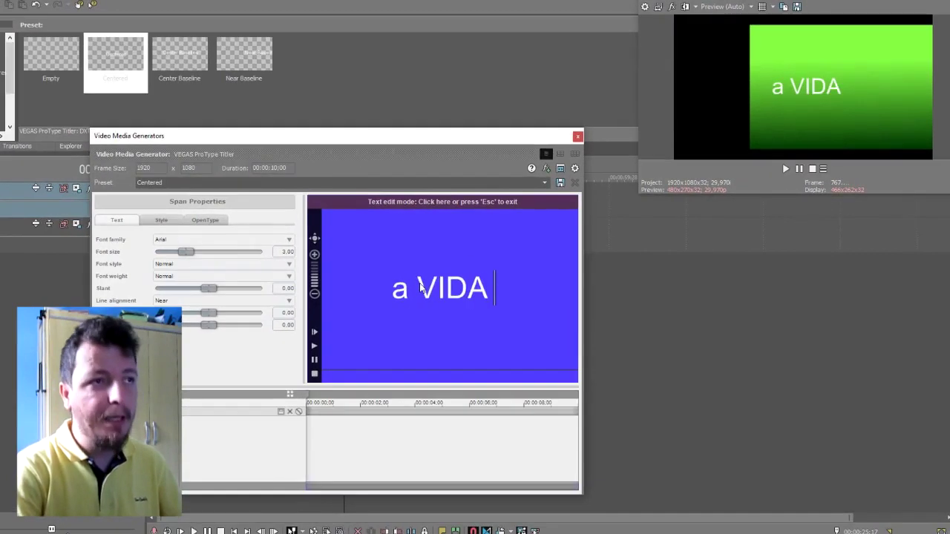
pyautogui.press('BackSpace')
pyautogui.write('A ')
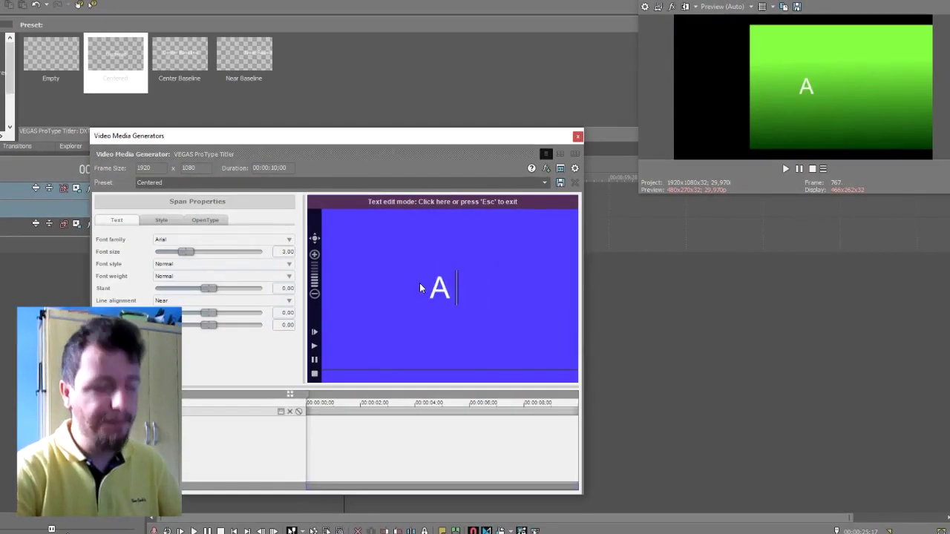
pyautogui.write('vida é bela')
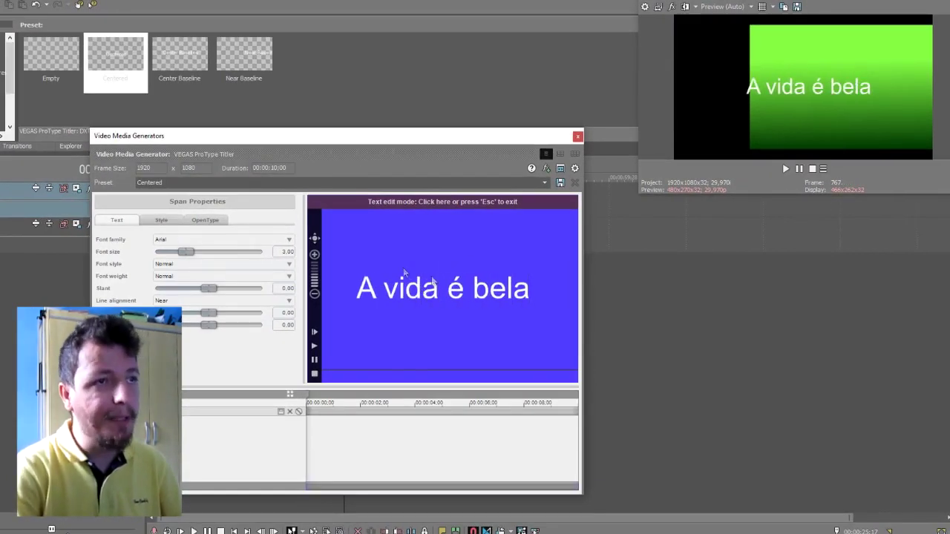
pyautogui.press('Escape')
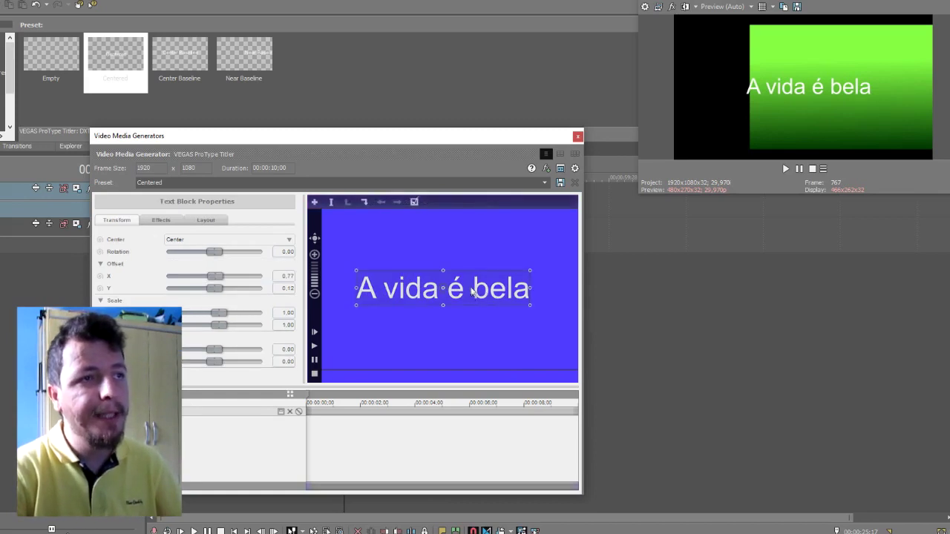
pyautogui.moveTo(480, 279); pyautogui.dragTo(494, 249)
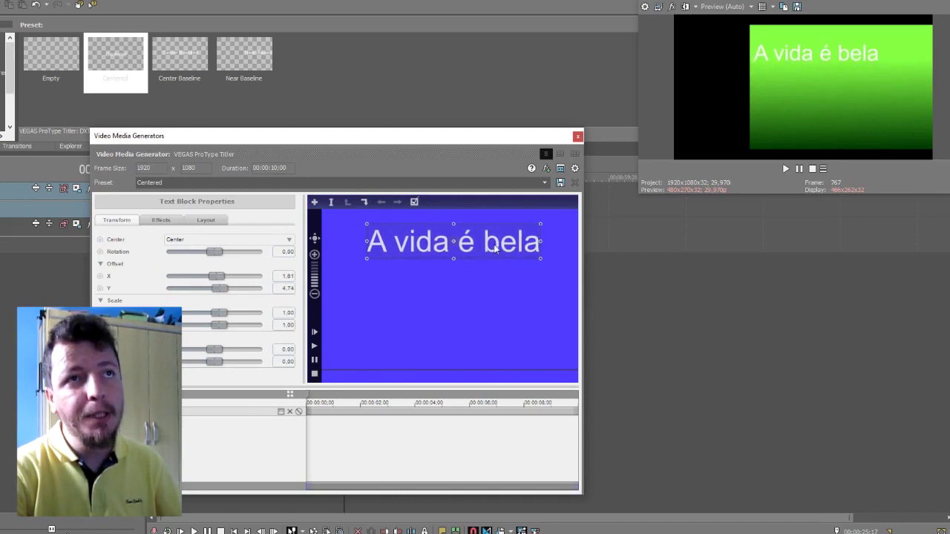
# - Add a second line of test text below "A vida é bela", trim it to "asa", and leave text editing
pyautogui.doubleClick(510, 246)
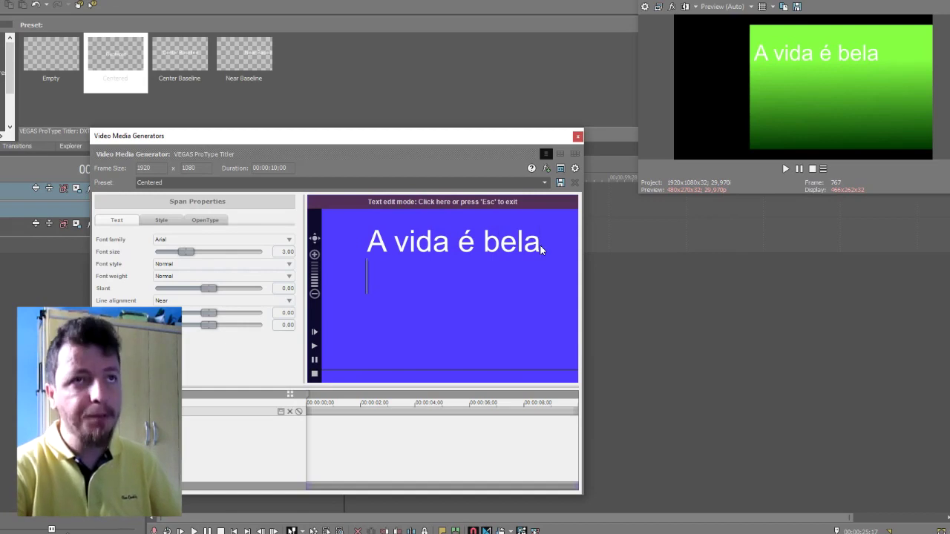
pyautogui.write('asa')
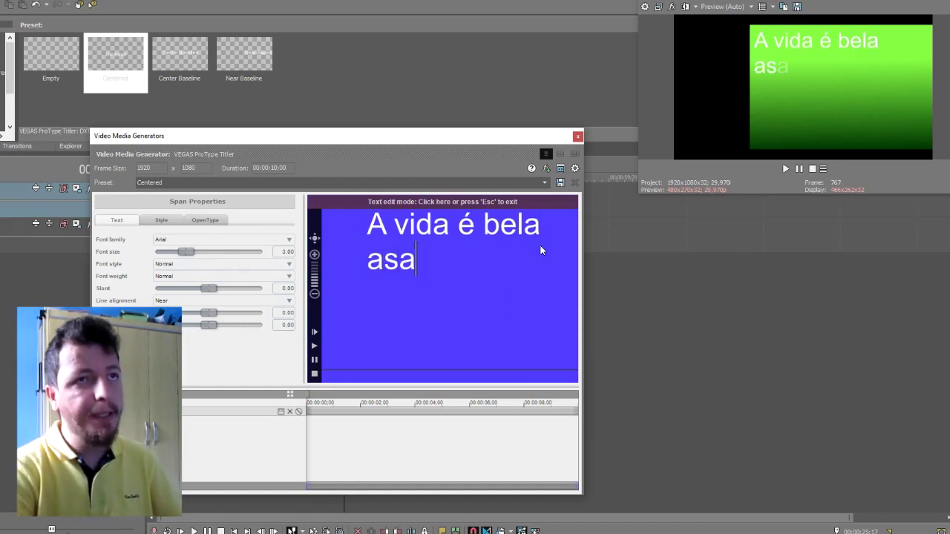
pyautogui.write('sdsa')
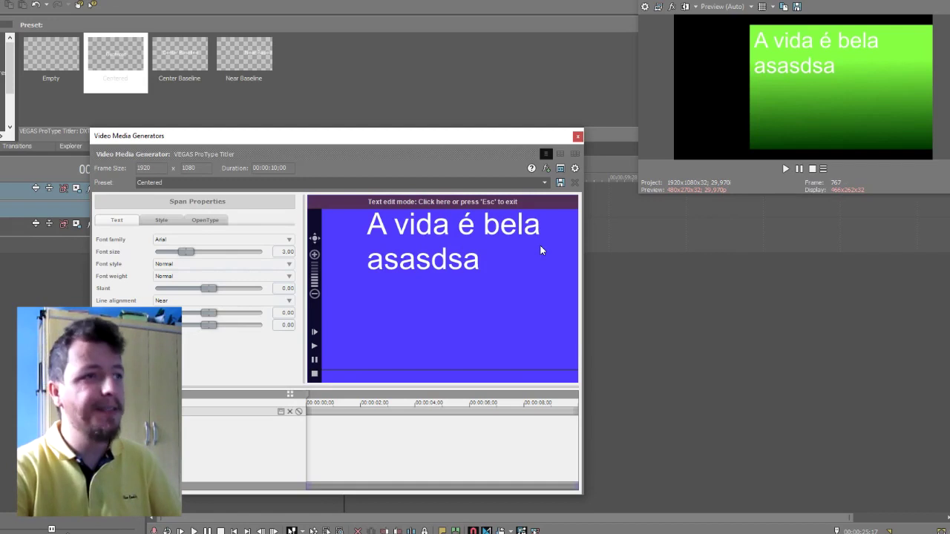
pyautogui.press('BackSpace')
pyautogui.press('BackSpace')
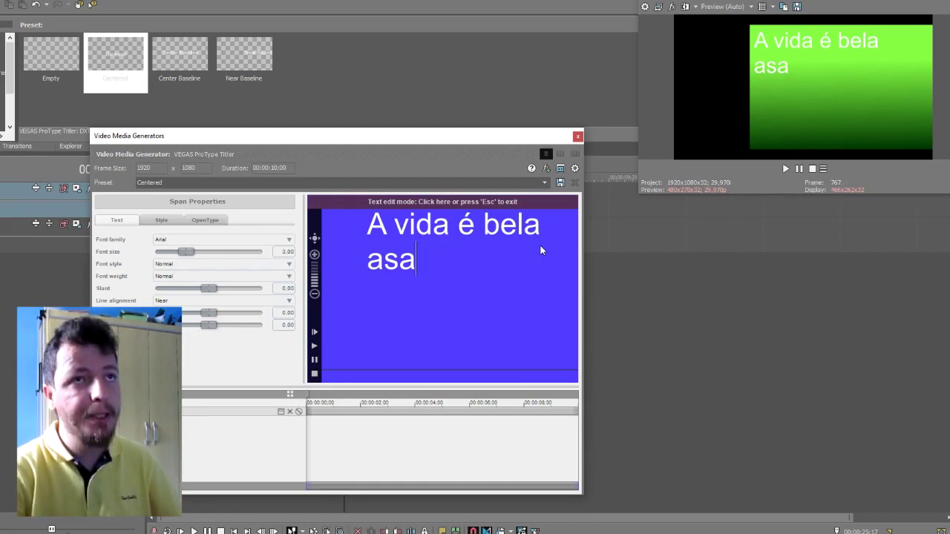
pyautogui.press('Escape')
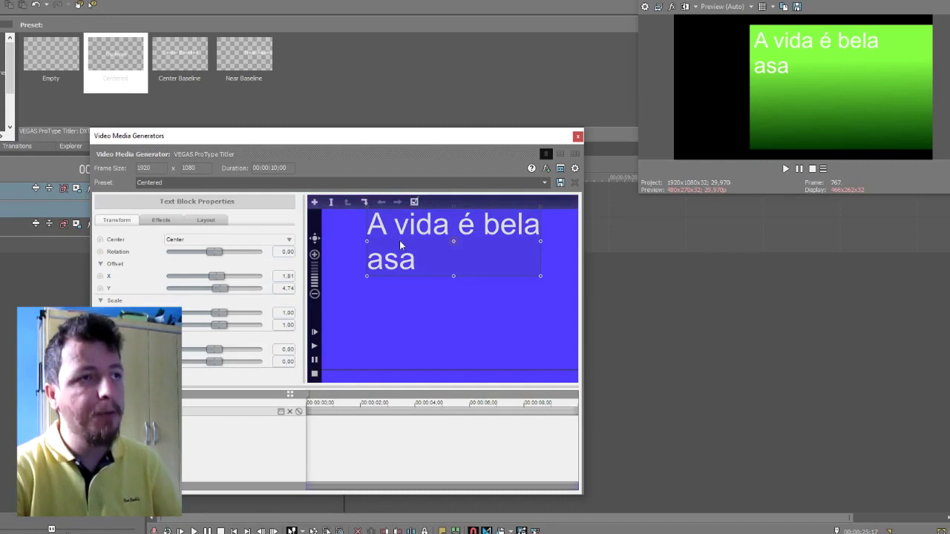
# - Try custom center points on the repositioned text block, and set its center to Near top
pyautogui.moveTo(406, 265); pyautogui.dragTo(413, 276)
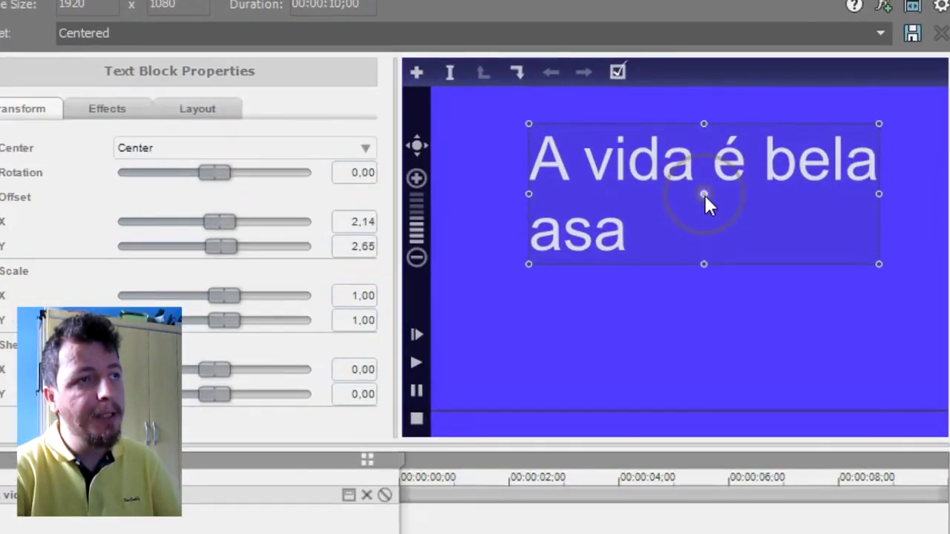
pyautogui.moveTo(691, 195); pyautogui.dragTo(680, 192)
pyautogui.moveTo(625, 176); pyautogui.dragTo(532, 126)
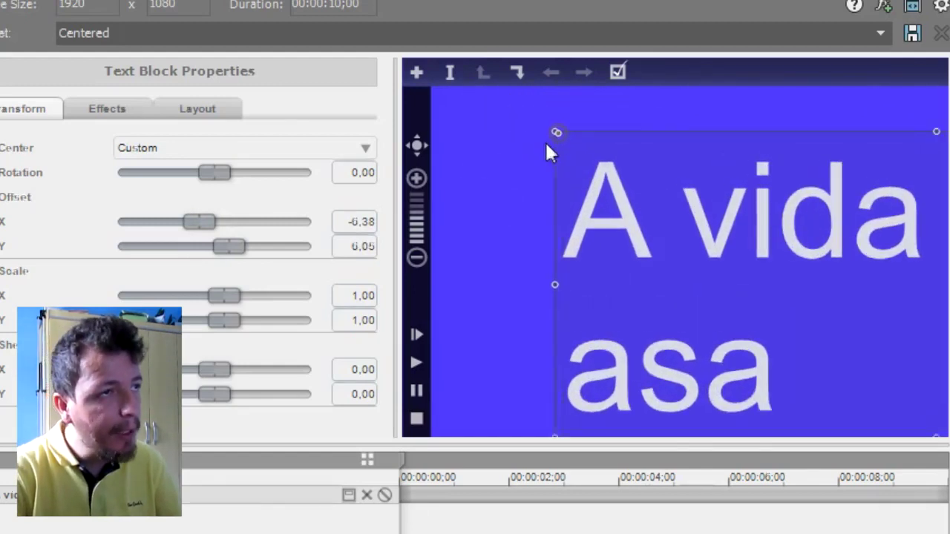
pyautogui.moveTo(549, 138); pyautogui.dragTo(622, 174)
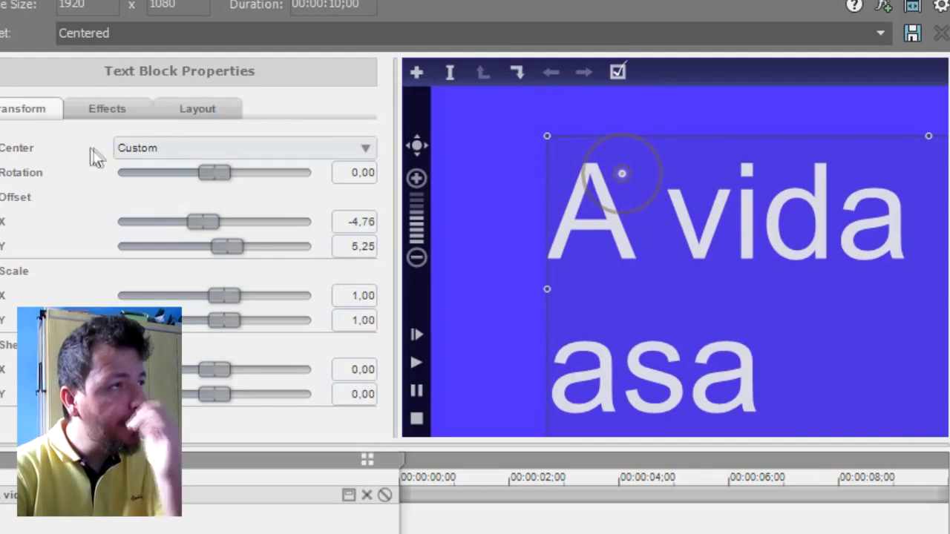
pyautogui.click(365, 149)
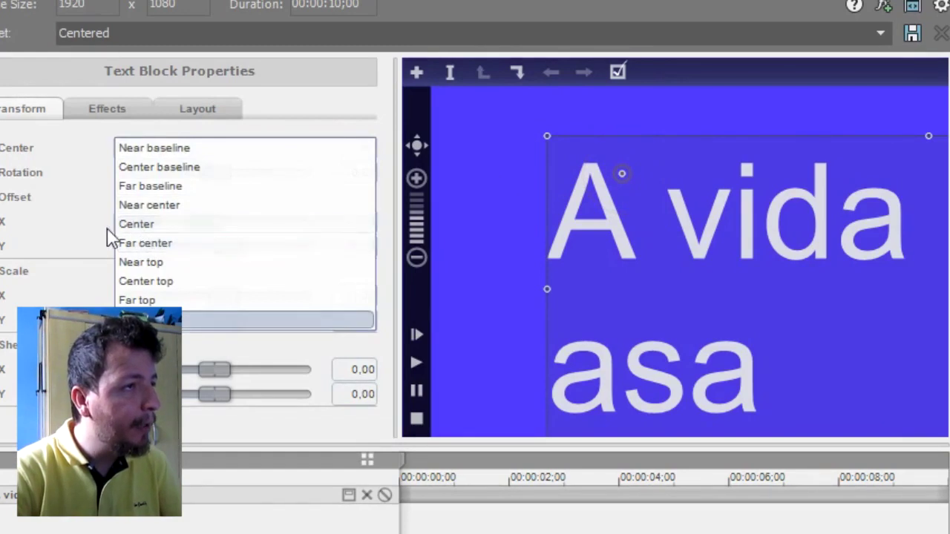
pyautogui.click(147, 264)
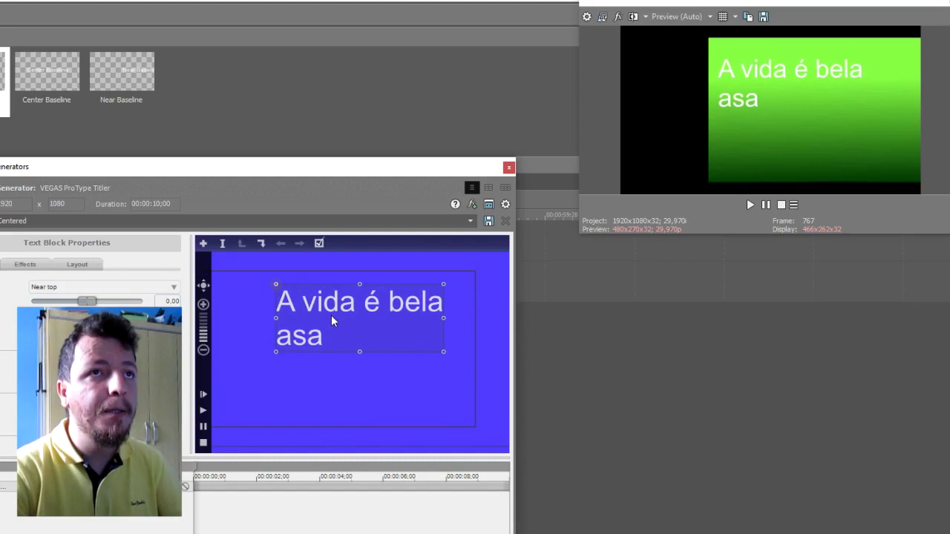
# - Extend the test text to the lines "asafgsdfg" and "sfgsd", and scale the text block down proportionally
pyautogui.doubleClick(398, 303)
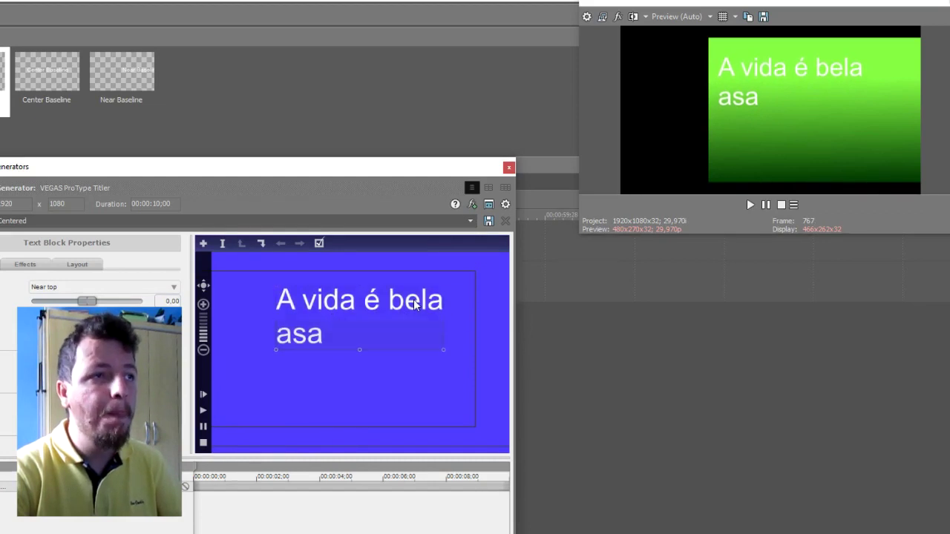
pyautogui.click(358, 330)
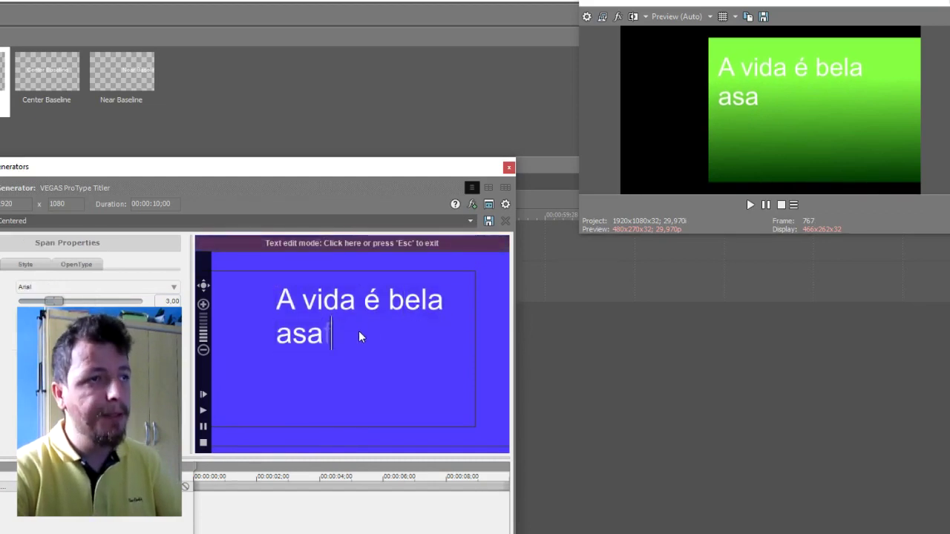
pyautogui.write('fgsdfg')
pyautogui.press('Return')
pyautogui.write('sfgsdgsdg')
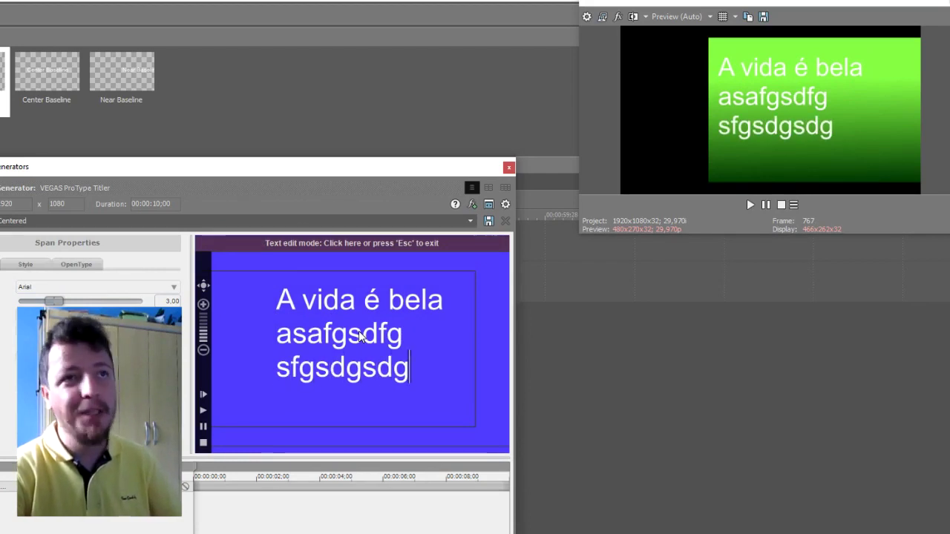
pyautogui.press('BackSpace')
pyautogui.press('BackSpace')
pyautogui.press('BackSpace')
pyautogui.press('BackSpace')
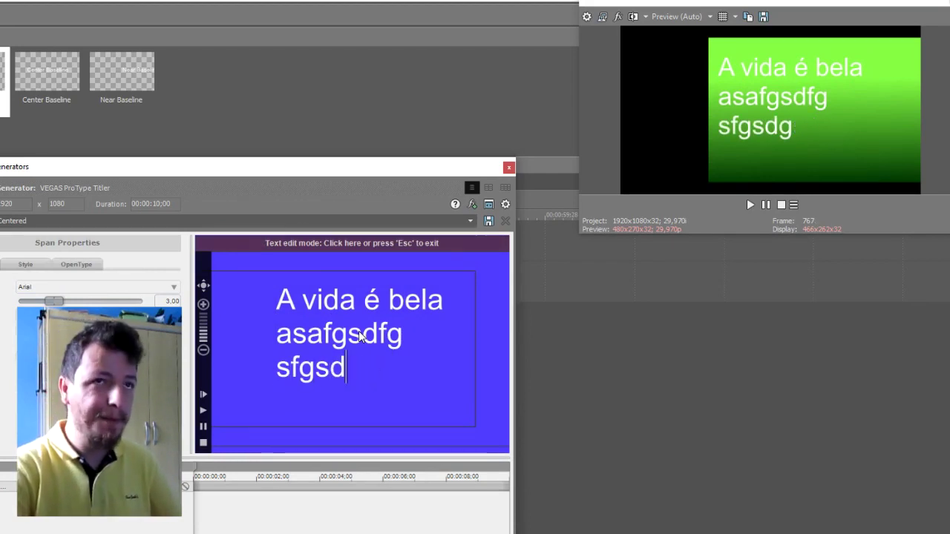
pyautogui.press('Escape')
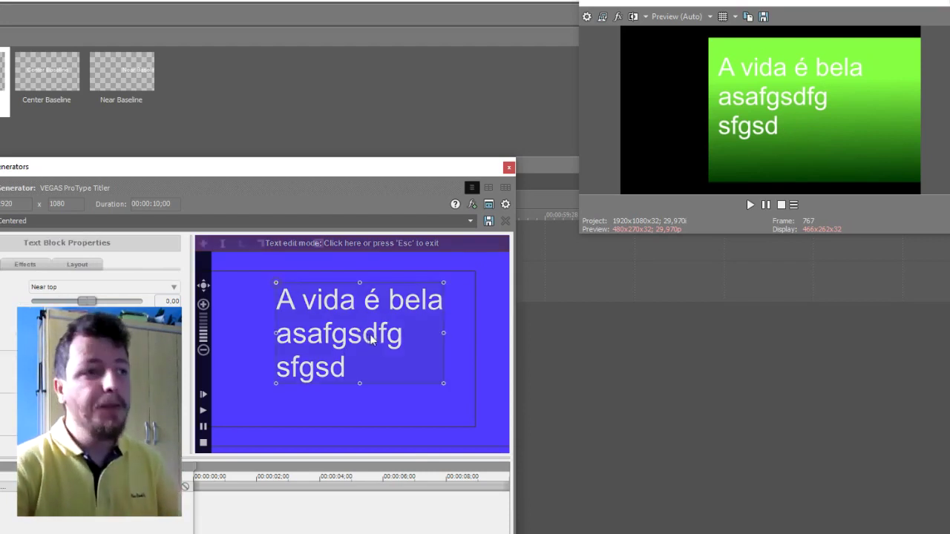
pyautogui.moveTo(442, 382); pyautogui.dragTo(405, 354)
# - Switch to Notepad and copy the first six-line verse, lyrics and notes, from aldeia-de-luz.txt
pyautogui.hotkey('alt', 'Tab')
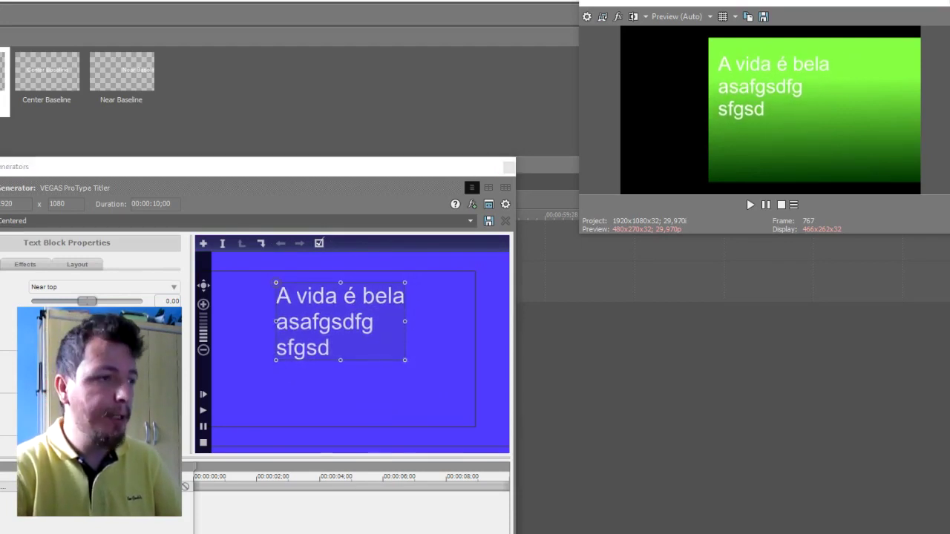
pyautogui.click(681, 166)
pyautogui.moveTo(642, 134); pyautogui.dragTo(793, 208)
pyautogui.hotkey('ctrl', 'c')
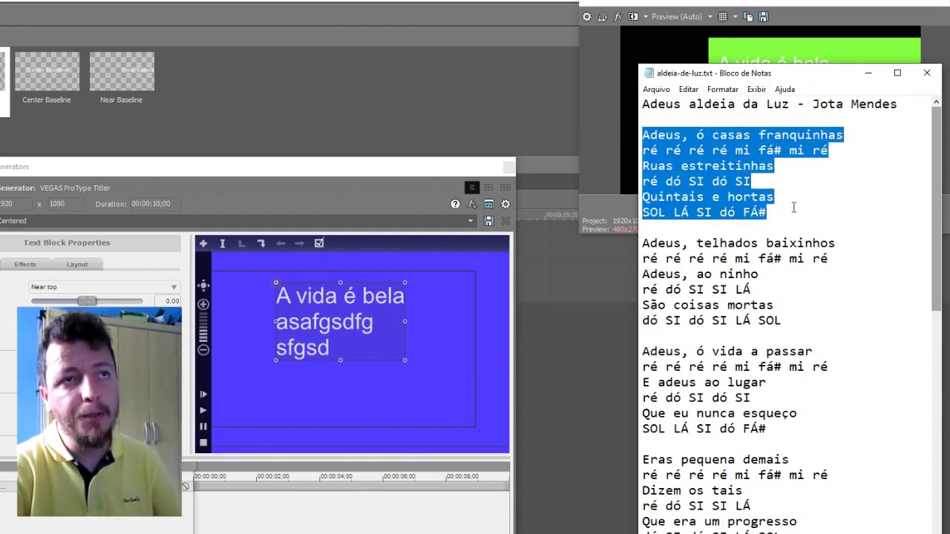
# - Return to the ProType Titler and replace all of the test text with the copied verse
pyautogui.click(329, 315)
pyautogui.doubleClick(330, 319)
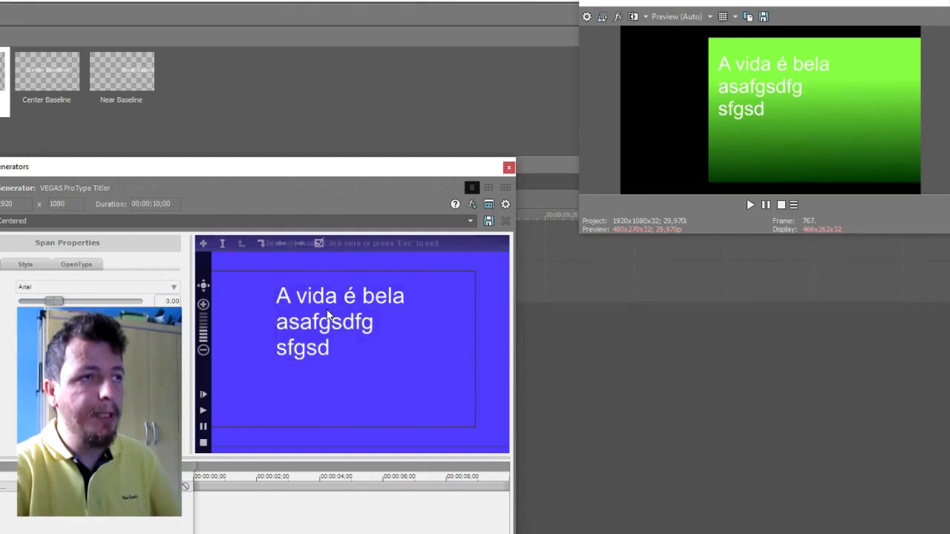
pyautogui.hotkey('ctrl', 'a')
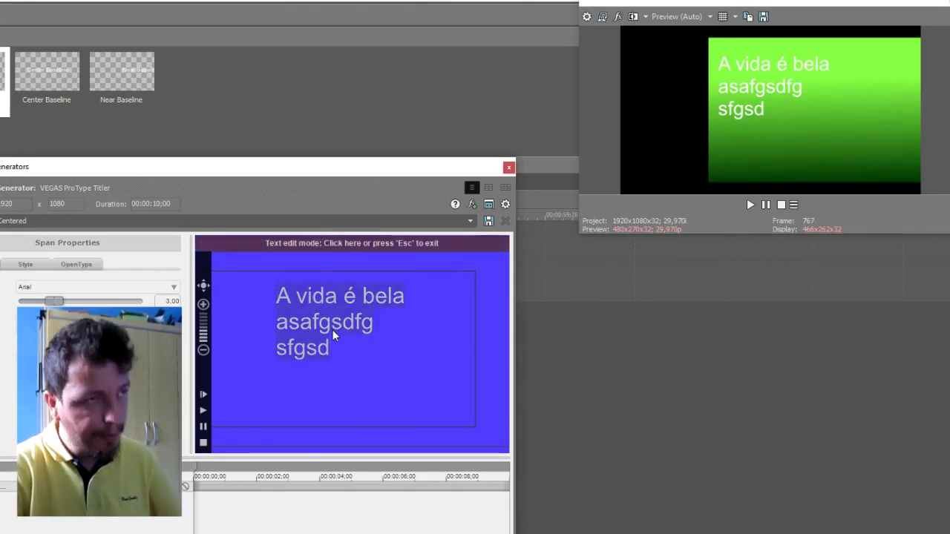
pyautogui.hotkey('ctrl', 'v')
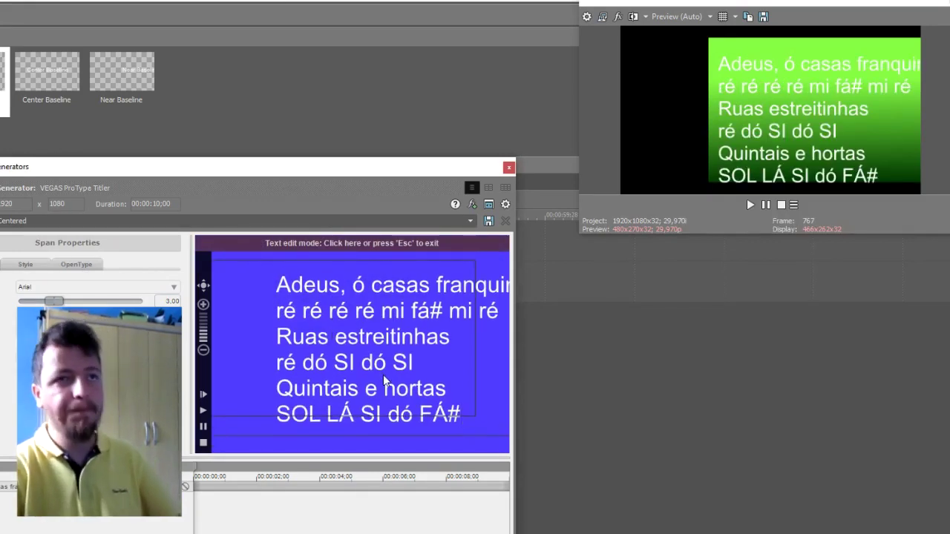
pyautogui.press('Escape')
# - Scale the verse text block to 0.60 and position it at an offset of about X -6.59, Y 6.93
pyautogui.scroll(-2, 434, 381)
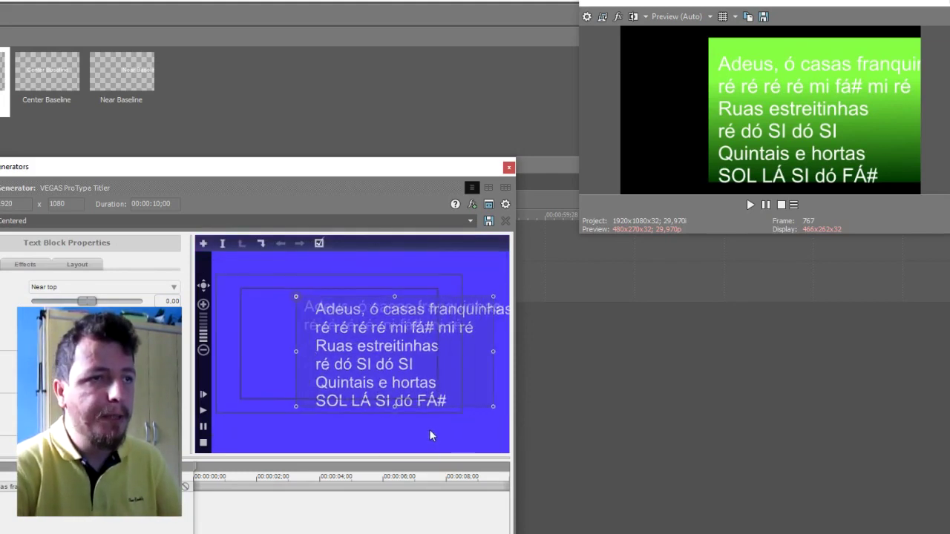
pyautogui.moveTo(480, 403); pyautogui.dragTo(463, 370)
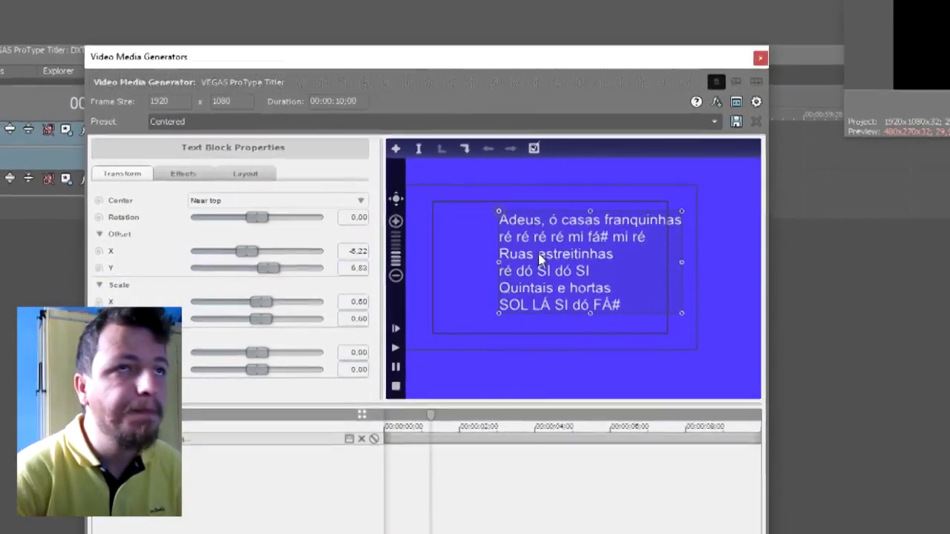
pyautogui.press('Left')
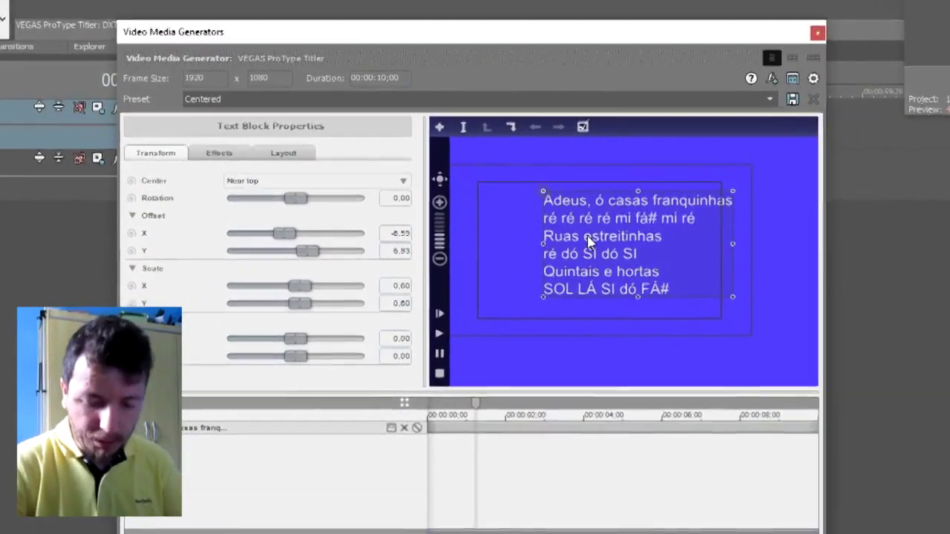
pyautogui.press('Up')
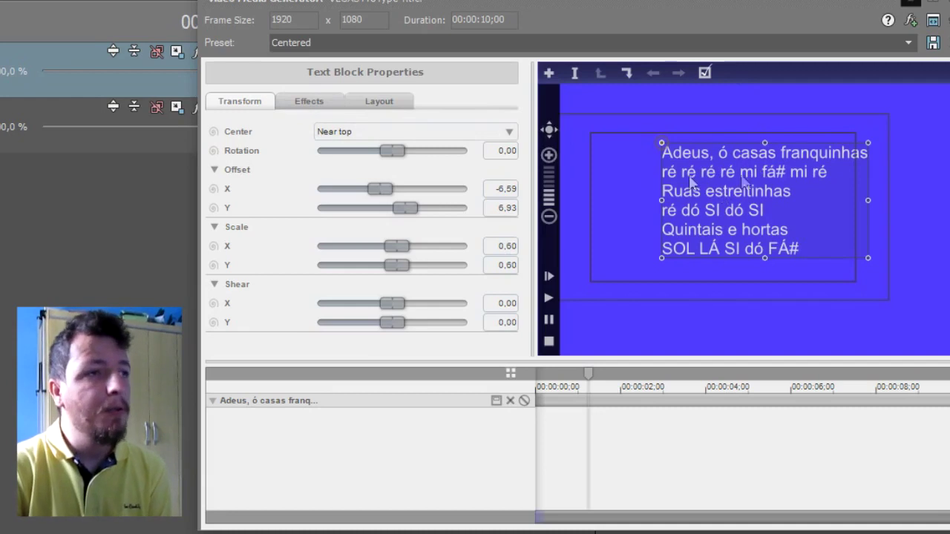
# - Select the entire verse text and give it a stroke width of about 8.60
pyautogui.click(305, 103)
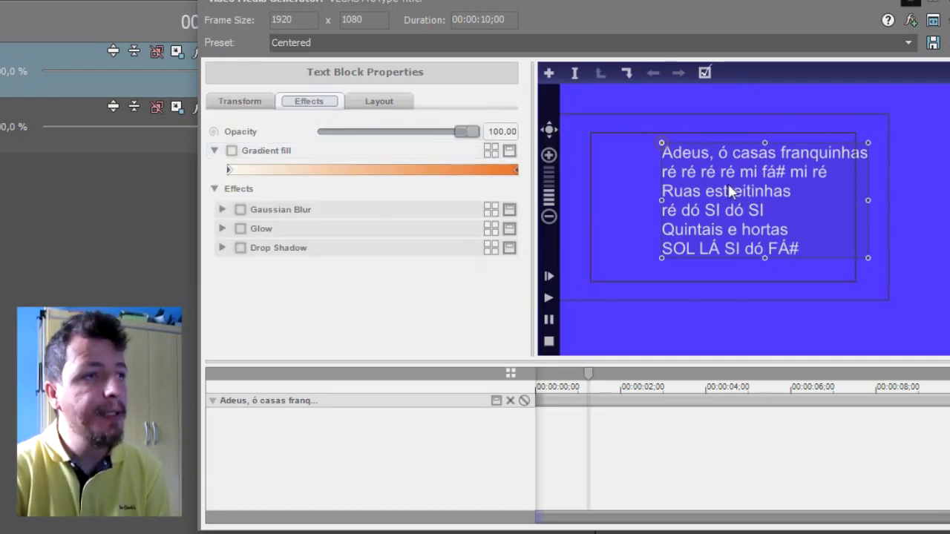
pyautogui.moveTo(728, 185); pyautogui.dragTo(738, 192)
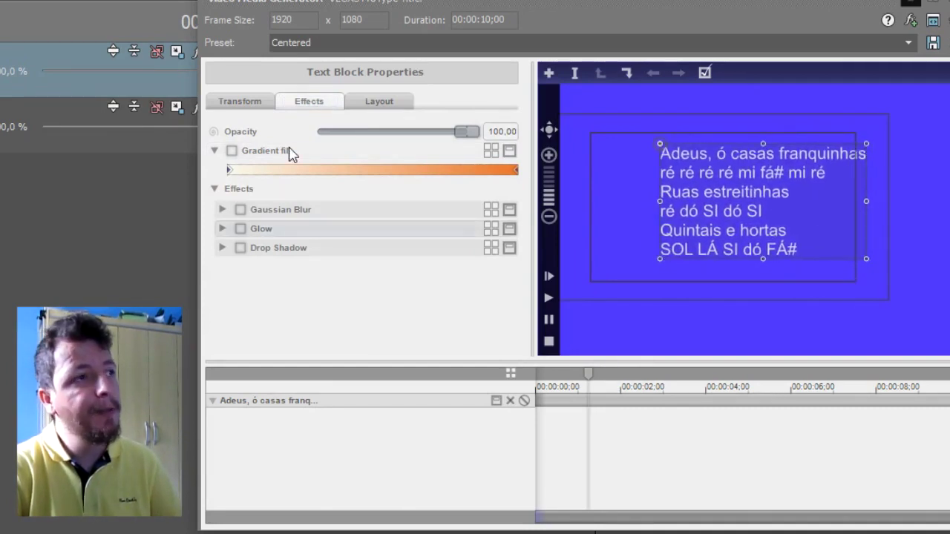
pyautogui.doubleClick(717, 194)
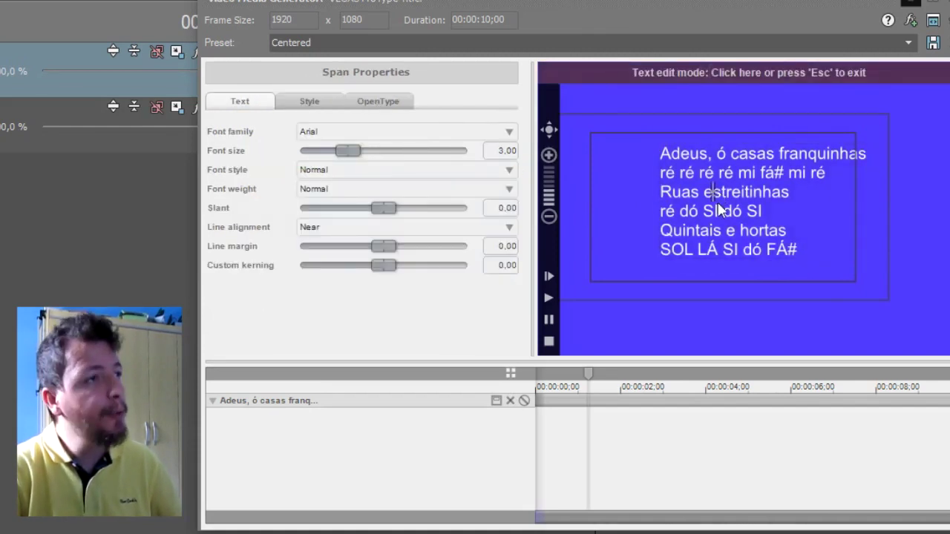
pyautogui.click(304, 101)
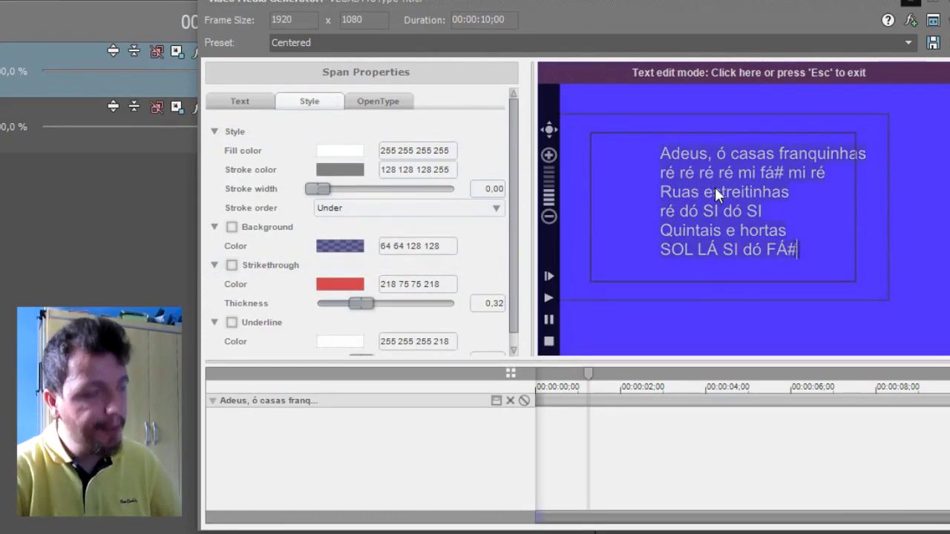
pyautogui.scroll(-1, 246, 288)
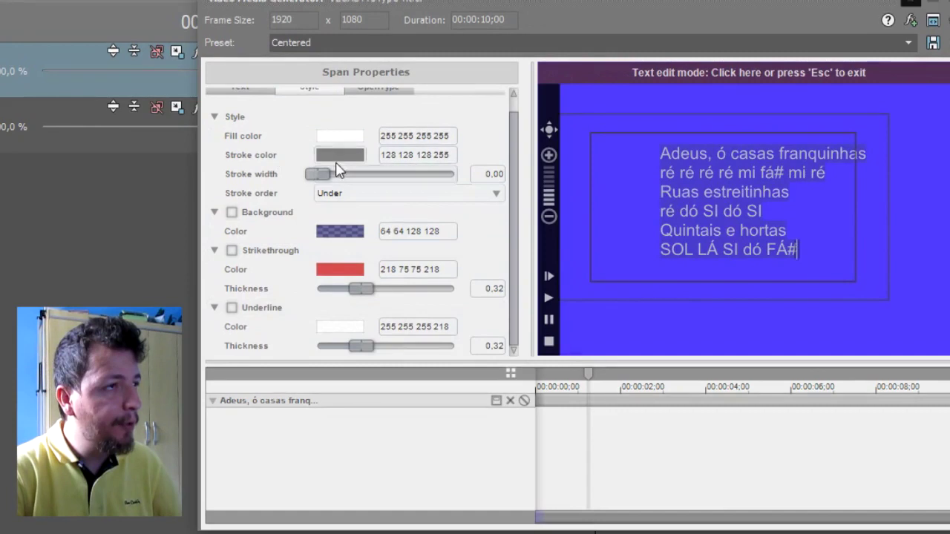
pyautogui.moveTo(319, 173); pyautogui.dragTo(425, 180)
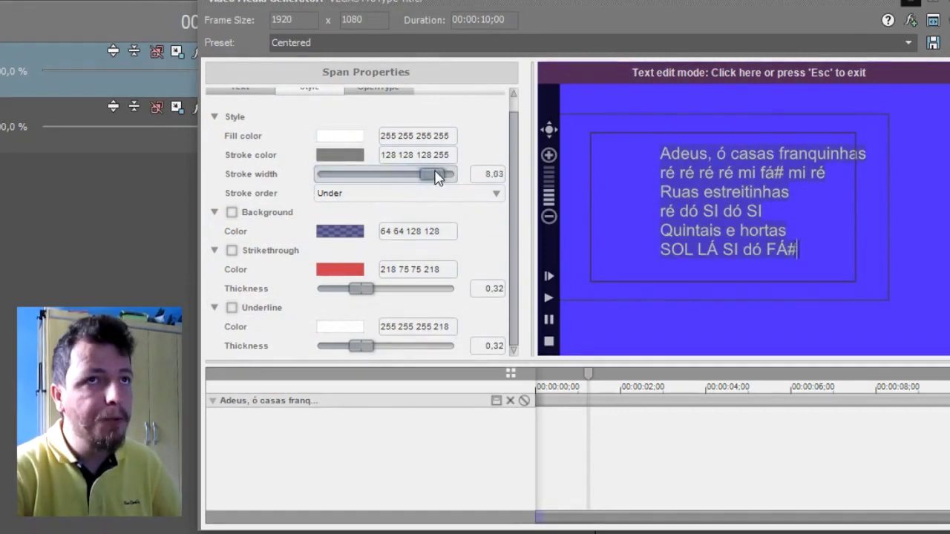
# - Set the verse text's stroke color to black with red, green and blue all at 0
pyautogui.click(335, 156)
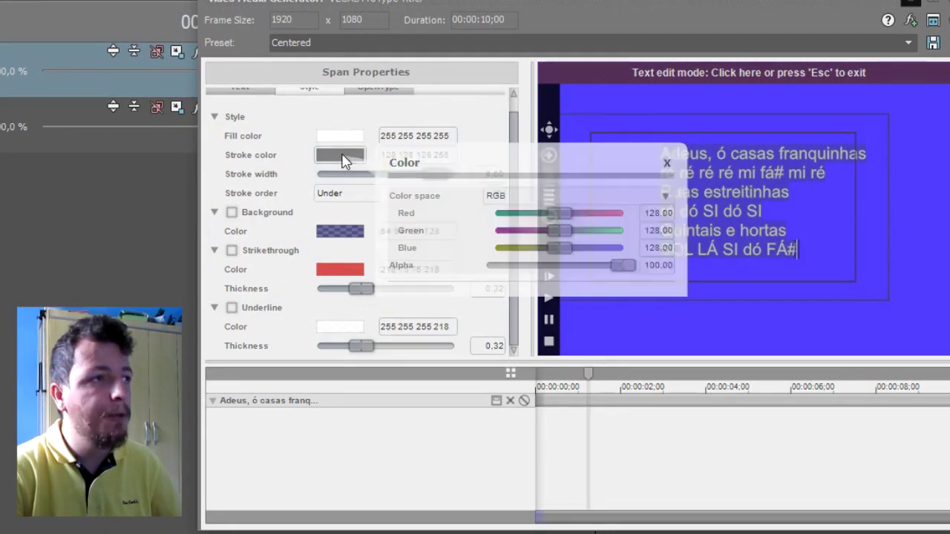
pyautogui.click(497, 217)
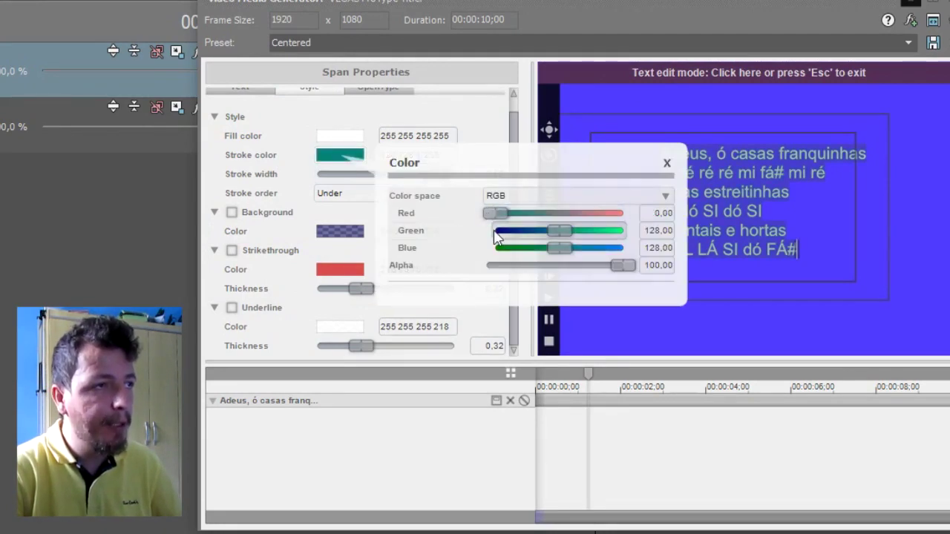
pyautogui.click(504, 235)
pyautogui.click(505, 249)
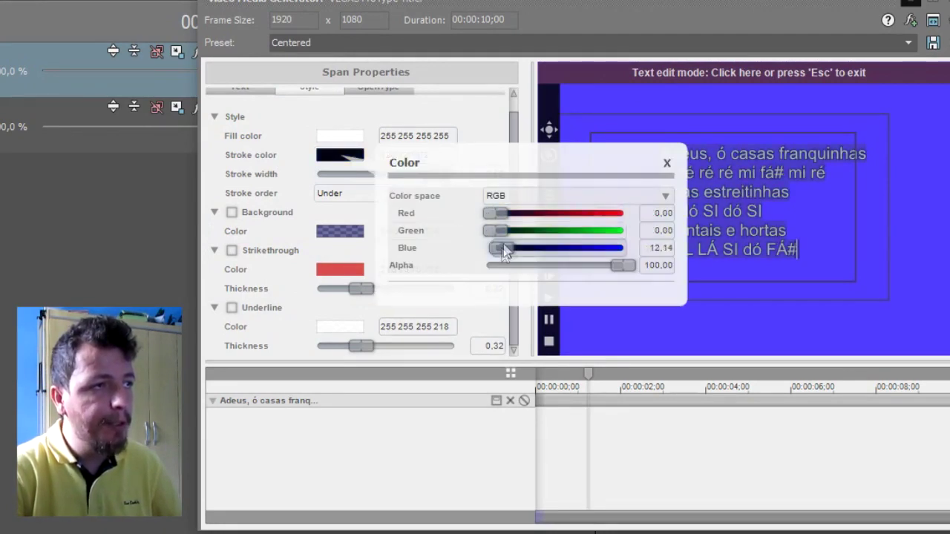
pyautogui.click(486, 249)
pyautogui.click(668, 165)
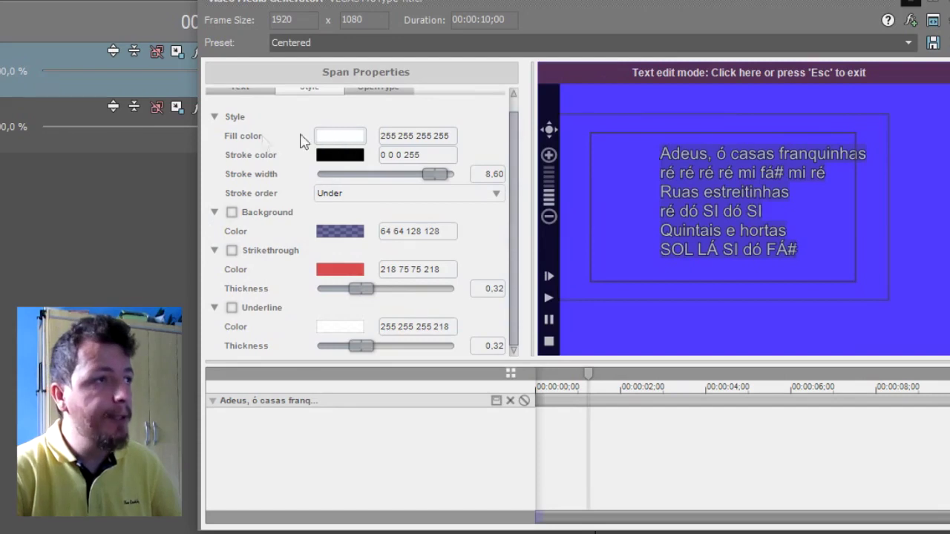
pyautogui.click(343, 138)
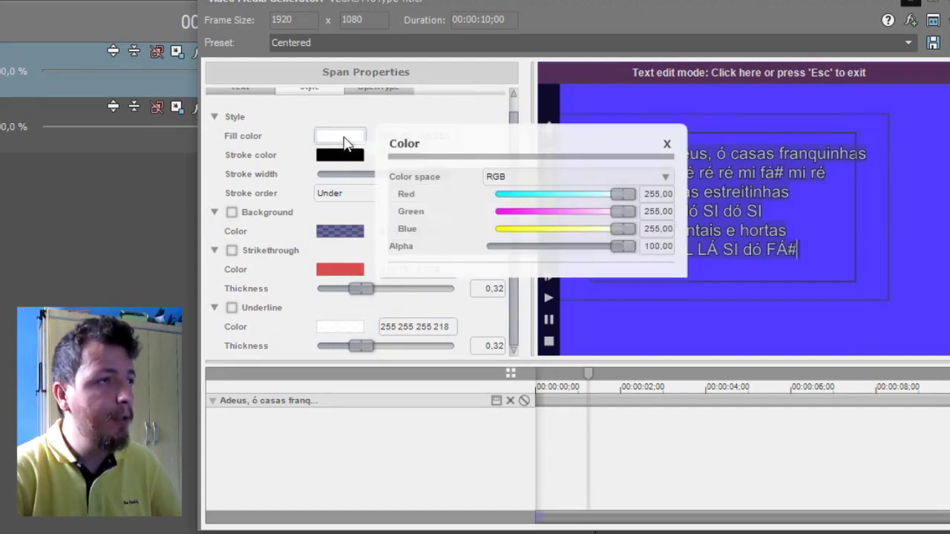
pyautogui.moveTo(614, 187); pyautogui.dragTo(661, 173)
pyautogui.click(666, 144)
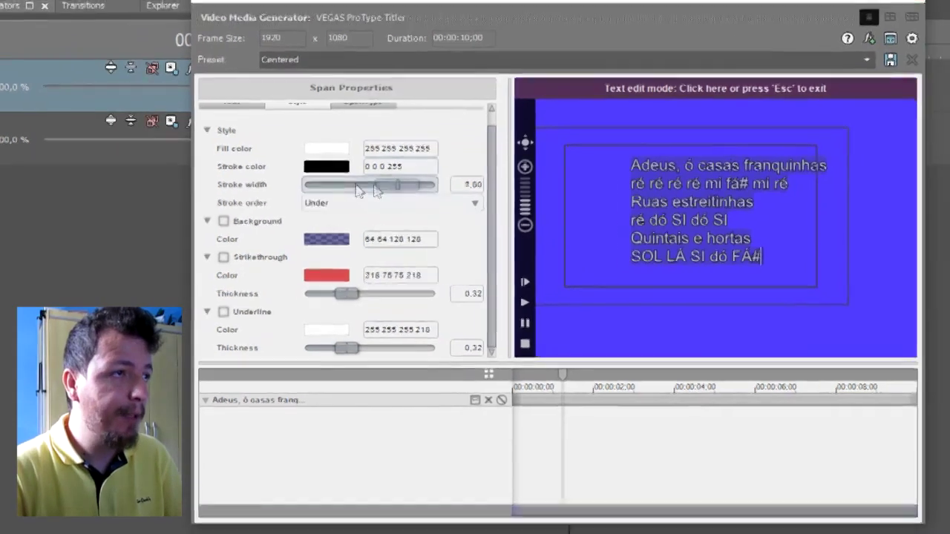
# - Reduce the verse text's stroke width to 0.00 and close the title's generator window
pyautogui.moveTo(434, 175); pyautogui.dragTo(274, 189)
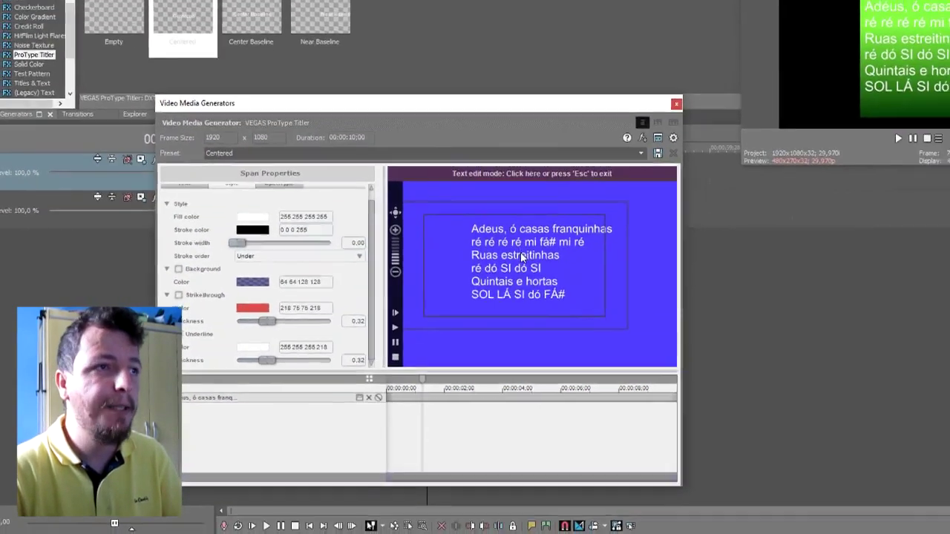
pyautogui.press('Escape')
pyautogui.click(648, 116)
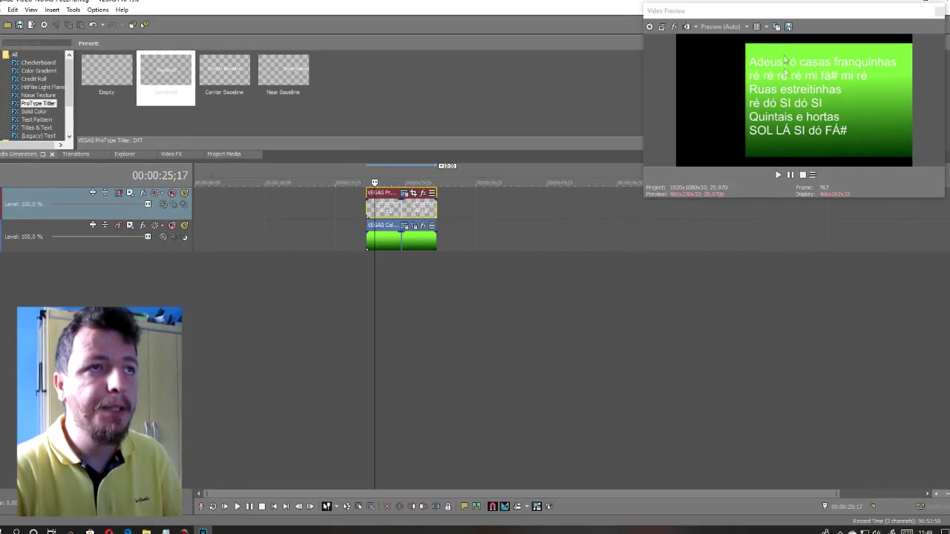
# - Darken the color gradient's bright control point by setting its green value to about 179, and close the generator window
pyautogui.click(400, 242)
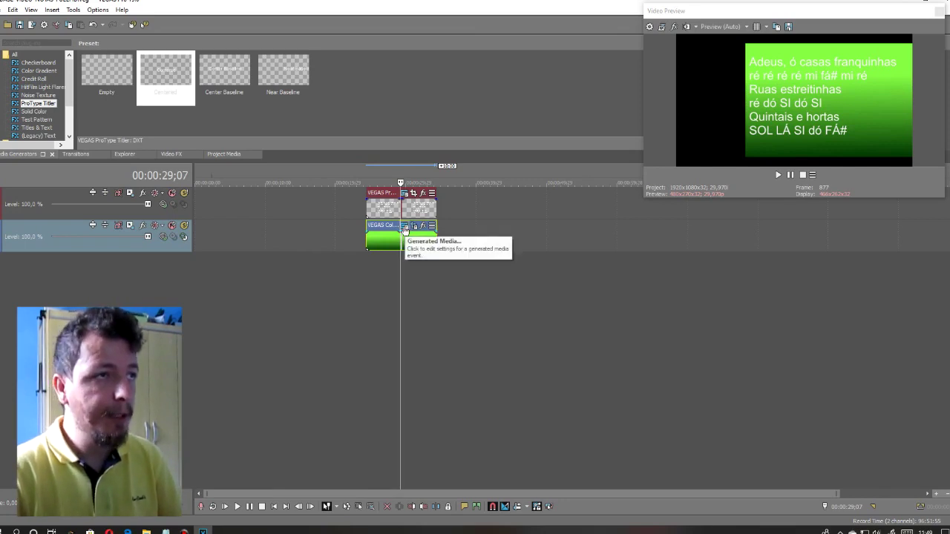
pyautogui.click(405, 231)
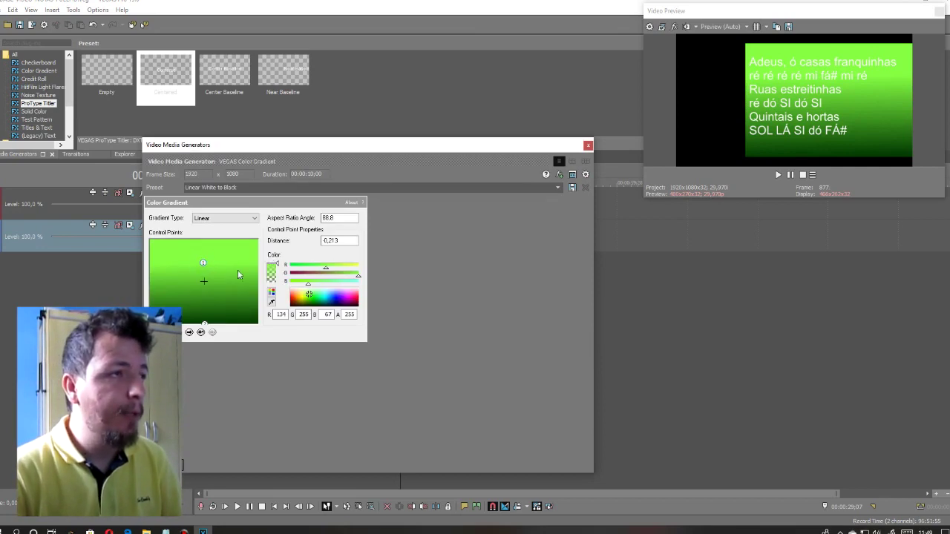
pyautogui.moveTo(358, 277); pyautogui.dragTo(340, 279)
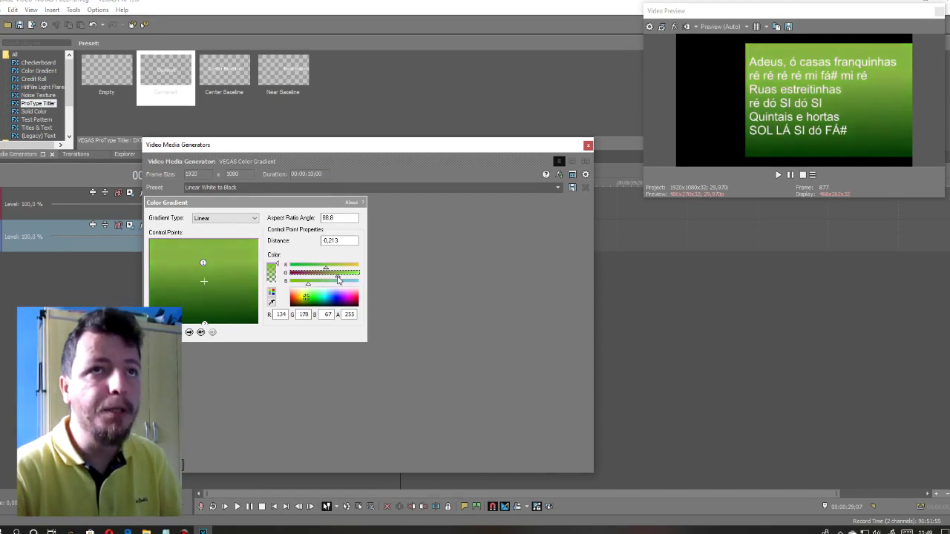
pyautogui.click(588, 146)
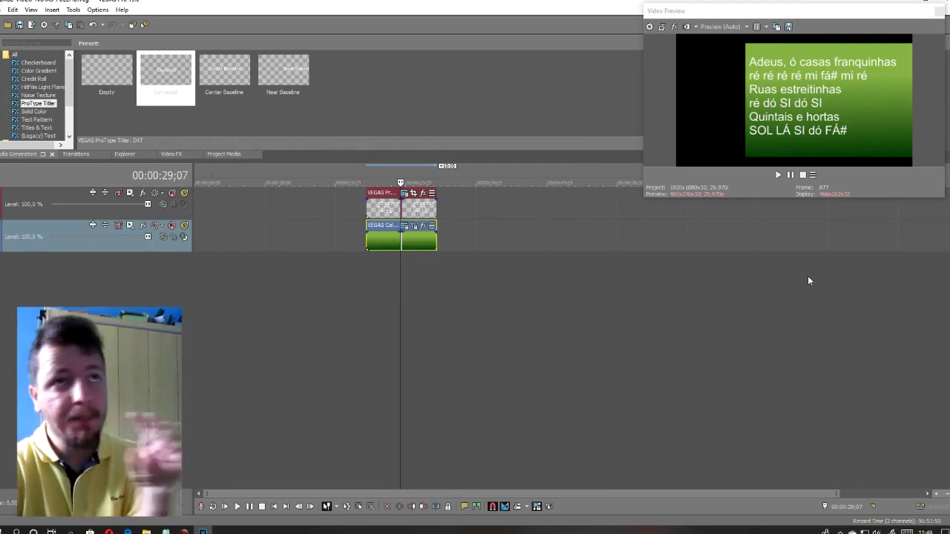
# - Insert a video track above the verse text and add a Blue Solid Color event aligned with the existing events
pyautogui.rightClick(470, 205)
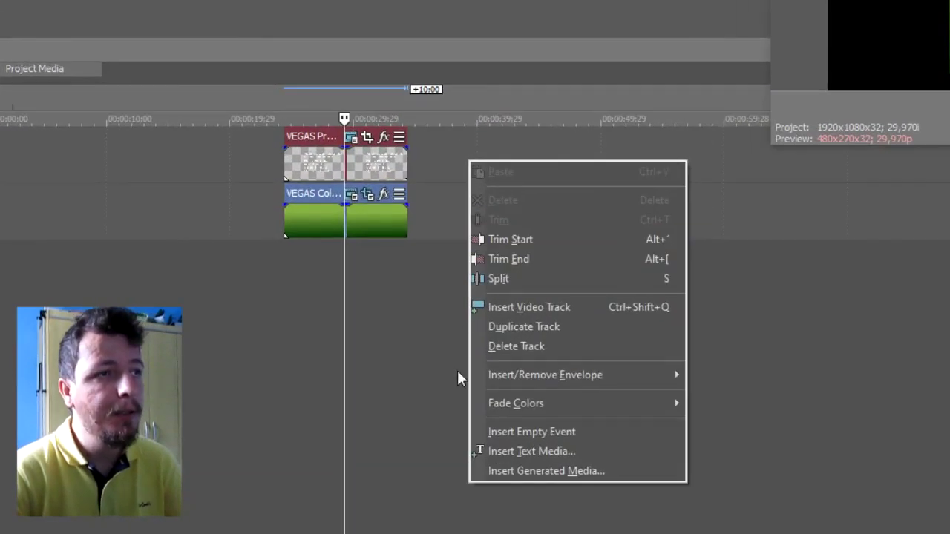
pyautogui.click(519, 308)
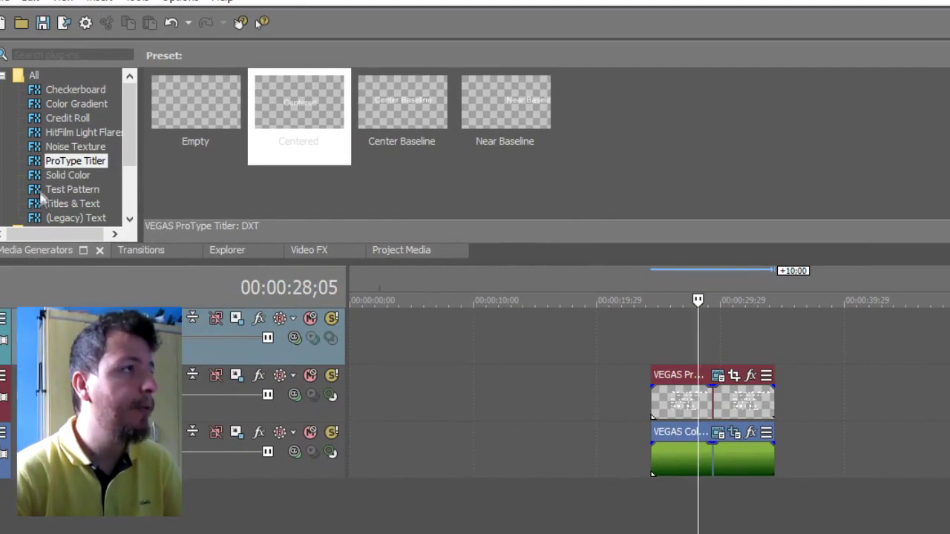
pyautogui.scroll(-2, 64, 187)
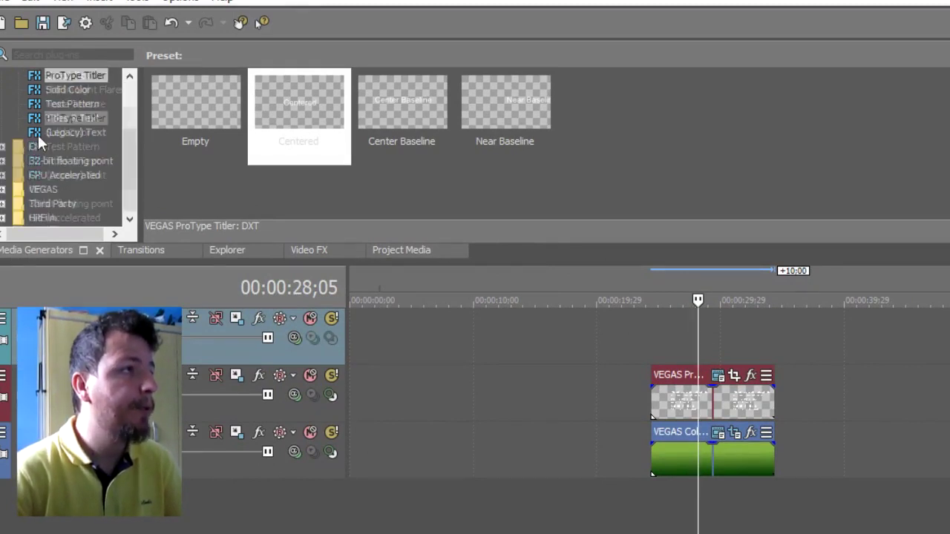
pyautogui.scroll(2, 34, 156)
pyautogui.click(58, 175)
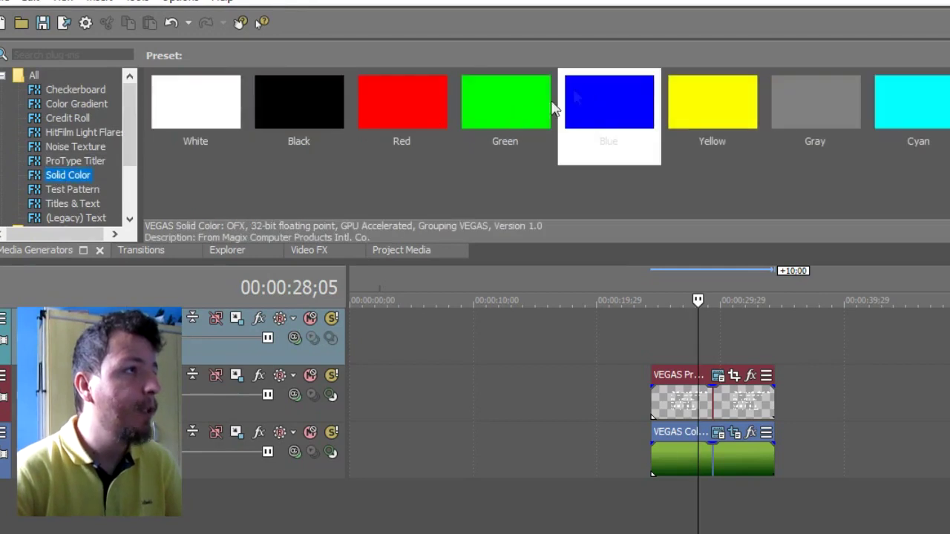
pyautogui.moveTo(622, 117); pyautogui.dragTo(662, 347)
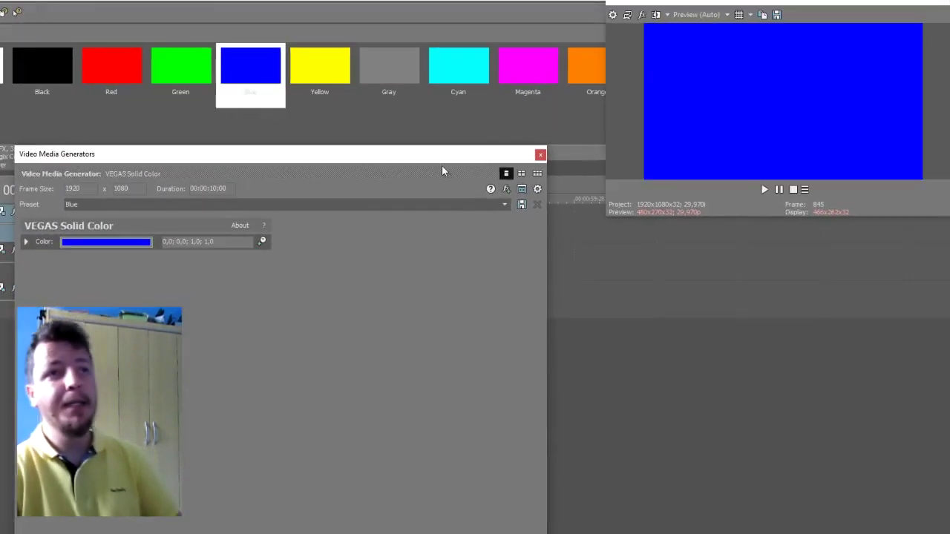
pyautogui.click(541, 155)
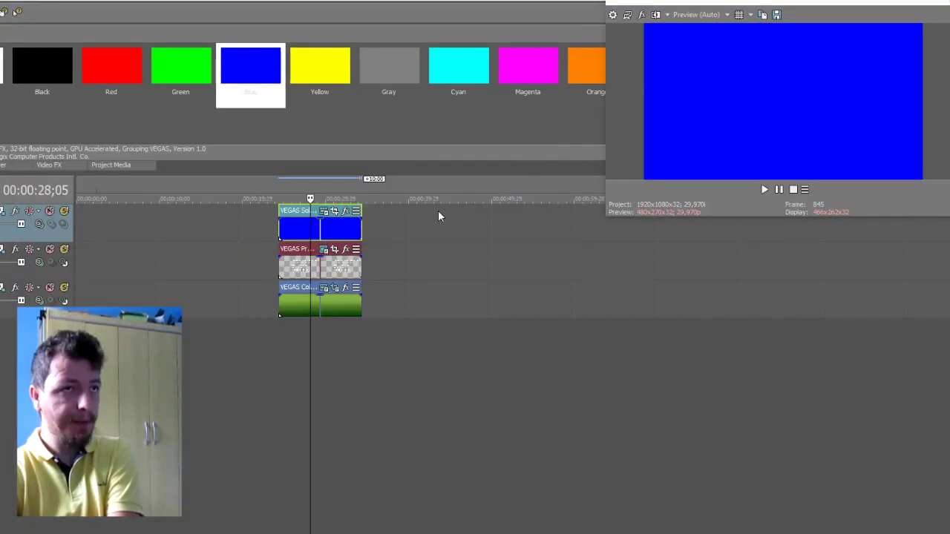
# - Enable masking in the blue event's Pan/Crop and draw a thin horizontal rectangle mask centered at about X 1324.1, Y 338.0
pyautogui.click(336, 214)
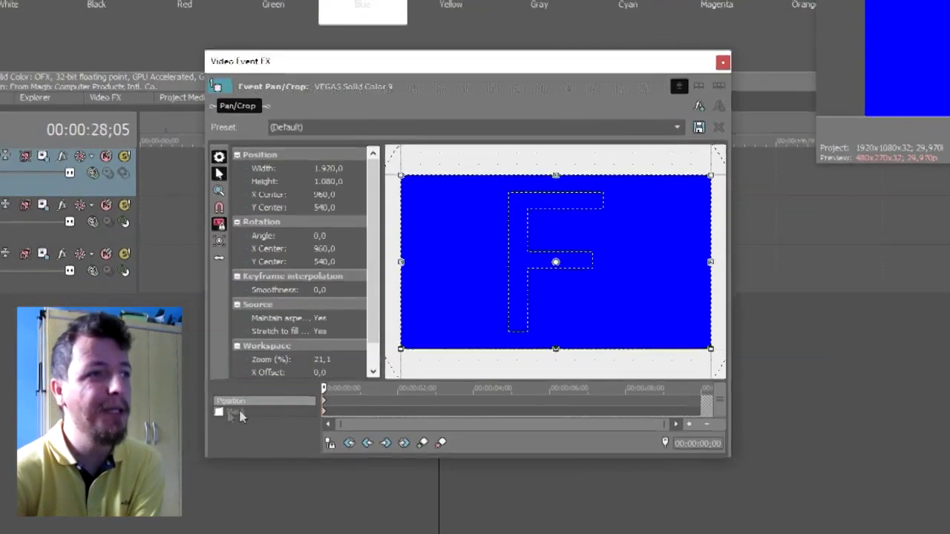
pyautogui.click(138, 412)
pyautogui.click(220, 412)
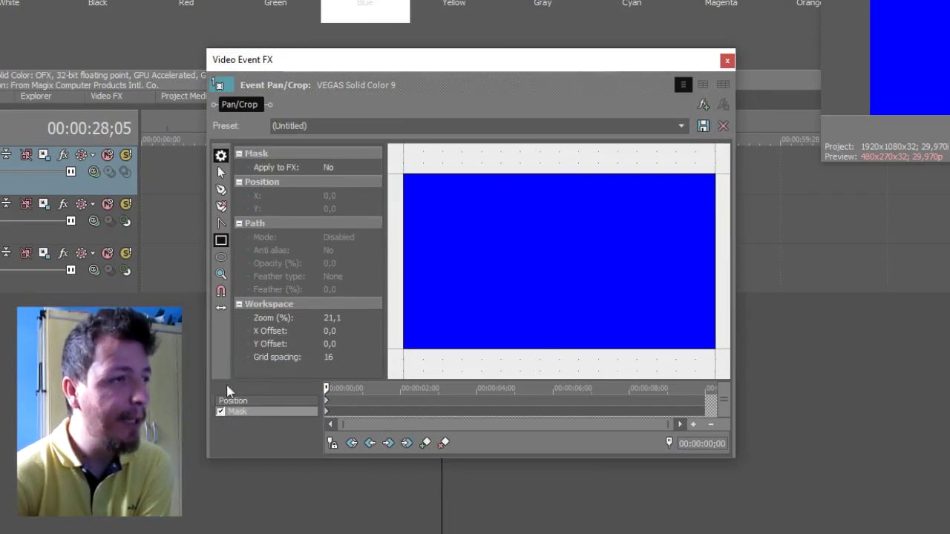
pyautogui.click(220, 189)
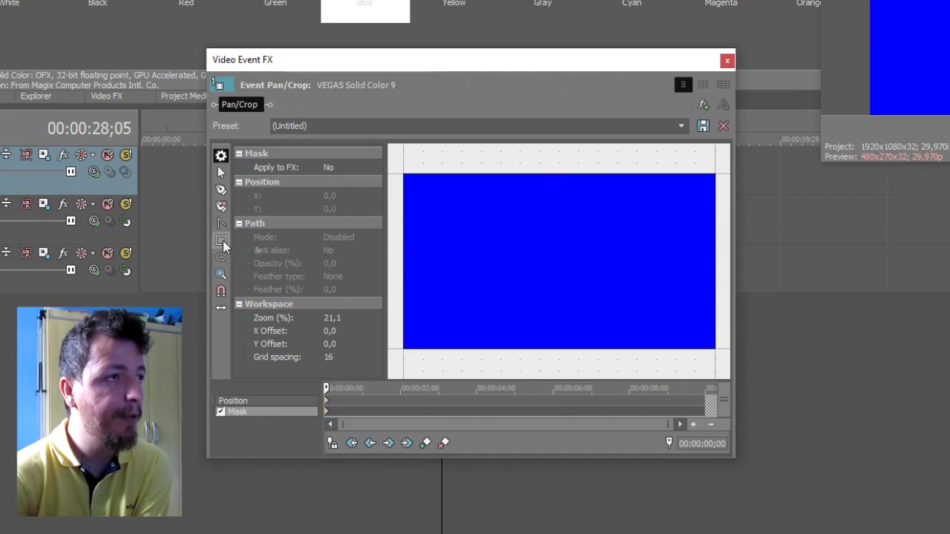
pyautogui.scroll(-3, 505, 262)
pyautogui.moveTo(500, 230); pyautogui.dragTo(632, 252)
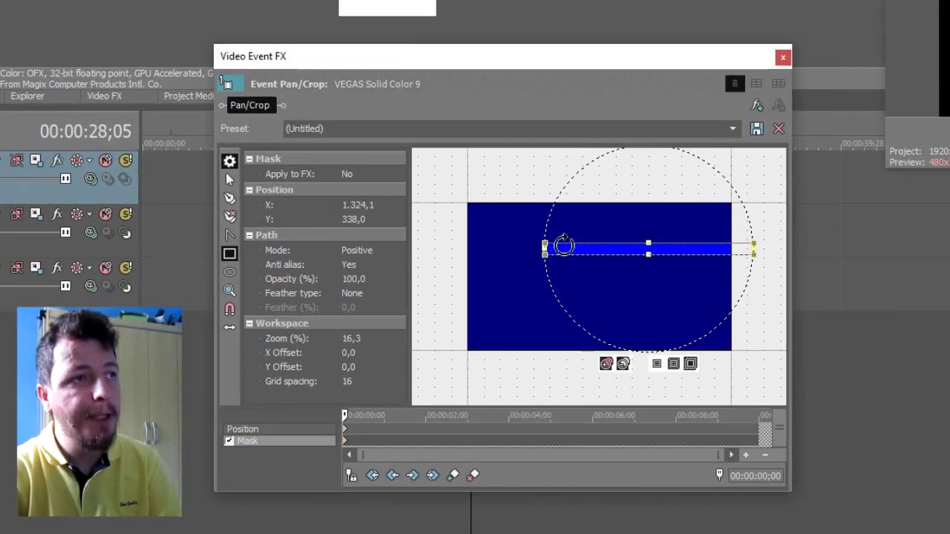
# - Allow free mask movement and place the blue strip over the second verse line at about X 1321.3, Y 344.5
pyautogui.click(534, 258)
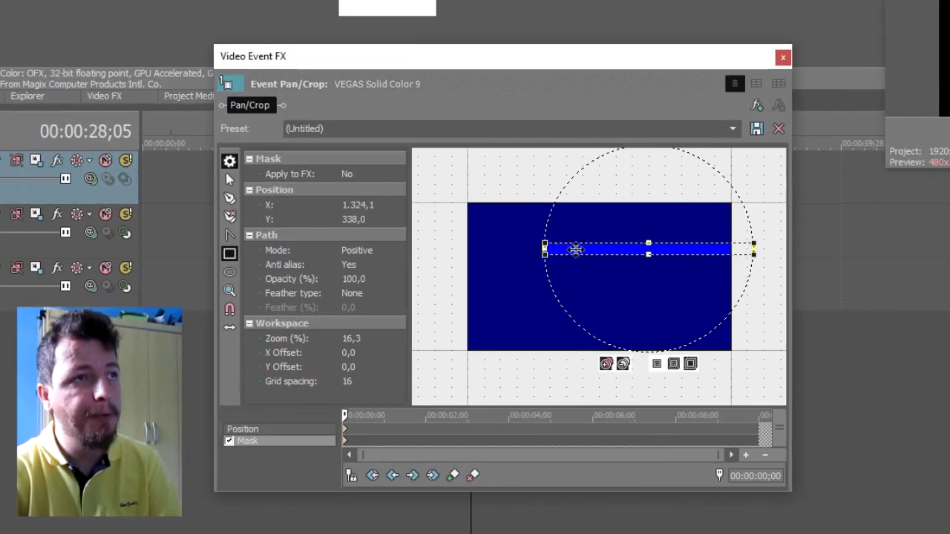
pyautogui.click(229, 329)
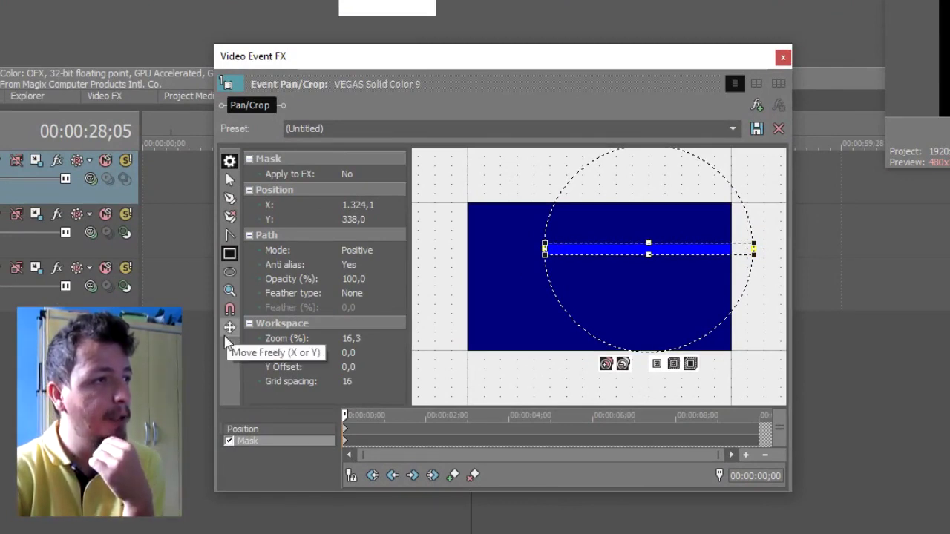
pyautogui.click(581, 261)
pyautogui.moveTo(580, 261); pyautogui.dragTo(593, 248)
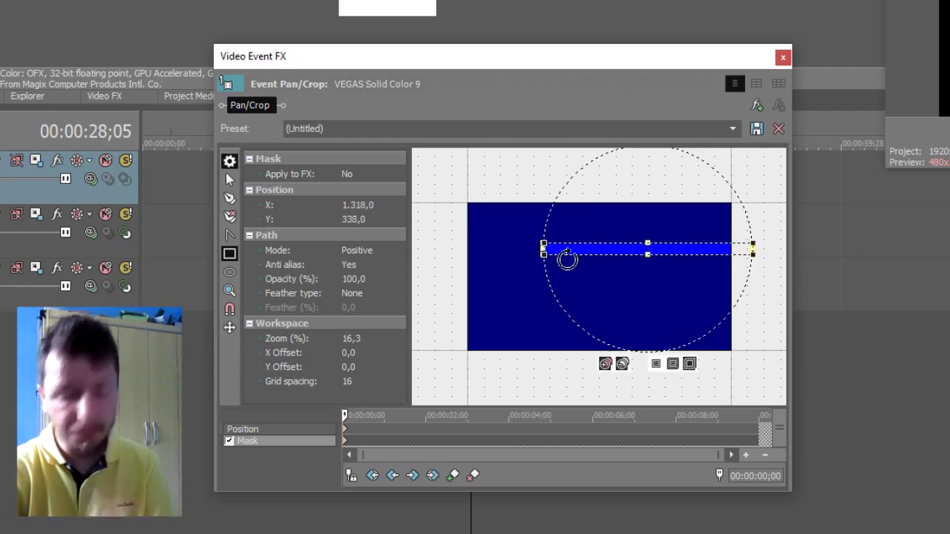
pyautogui.scroll(5, 691, 252)
pyautogui.moveTo(693, 236); pyautogui.dragTo(694, 208)
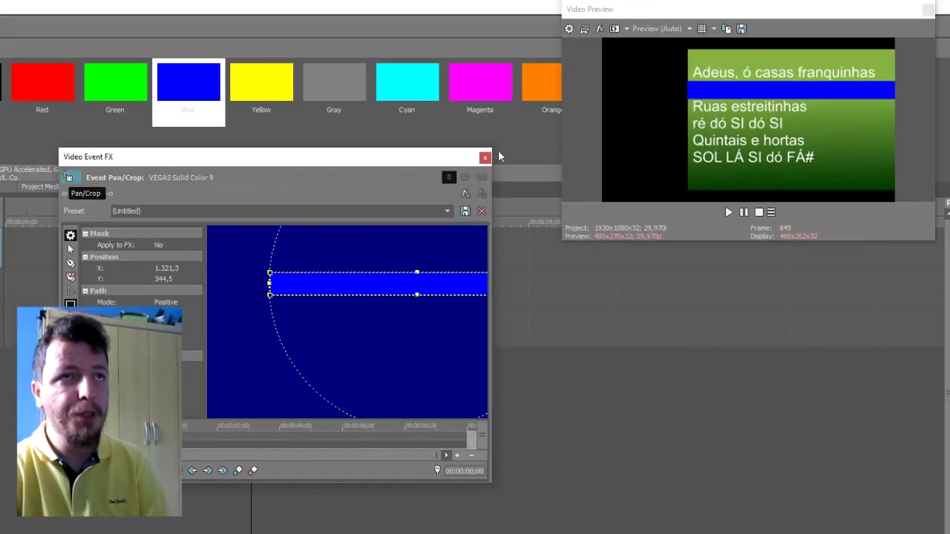
pyautogui.click(486, 158)
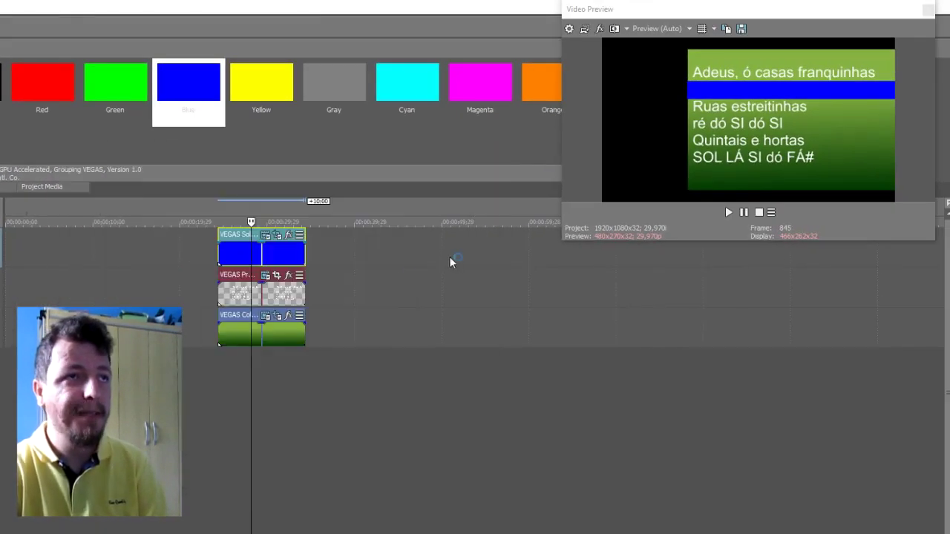
# - Move the verse text track above the blue strip track so the strip sits behind the lettering
pyautogui.click(182, 250)
pyautogui.click(252, 255)
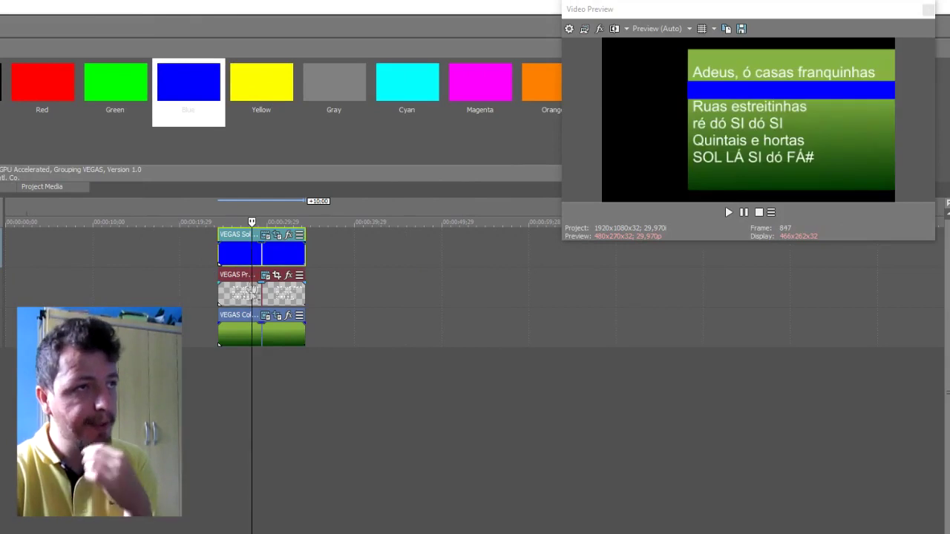
pyautogui.click(257, 305)
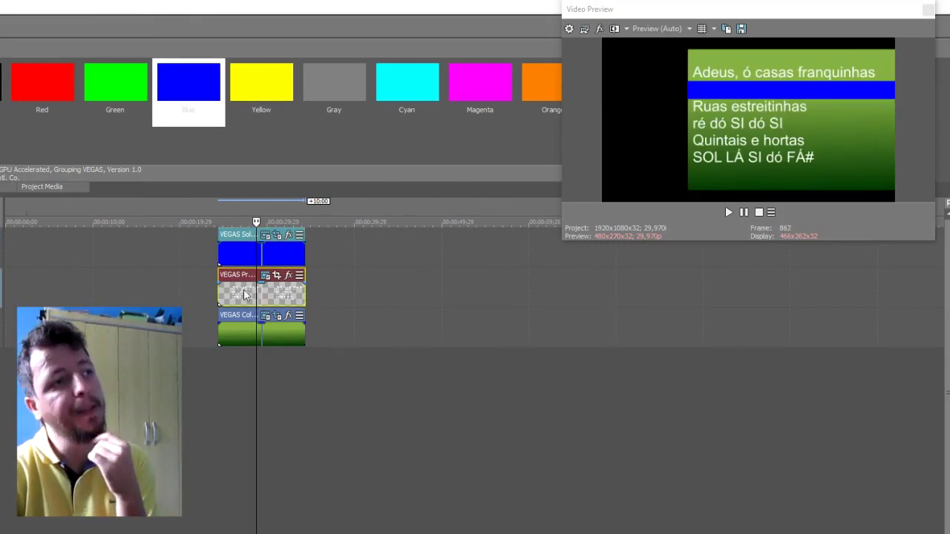
pyautogui.click(241, 259)
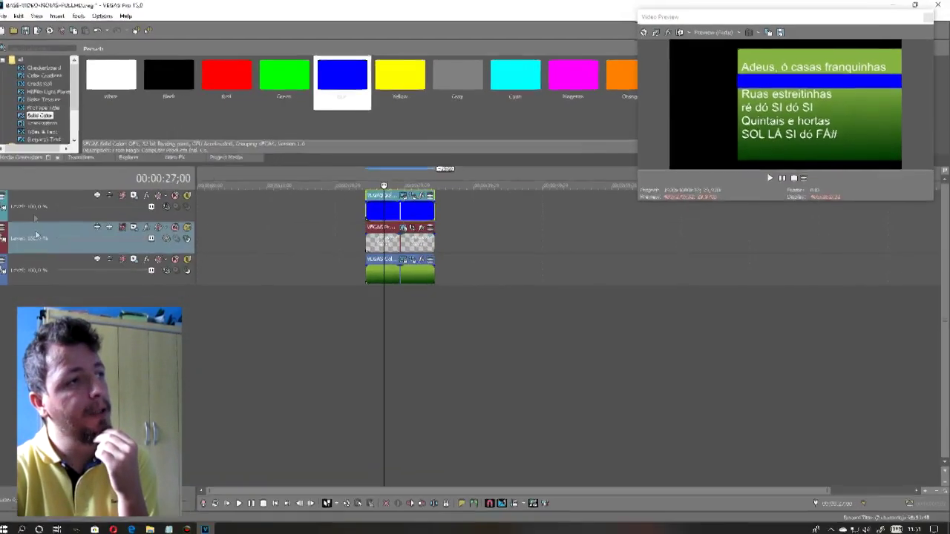
pyautogui.moveTo(39, 239); pyautogui.dragTo(50, 202)
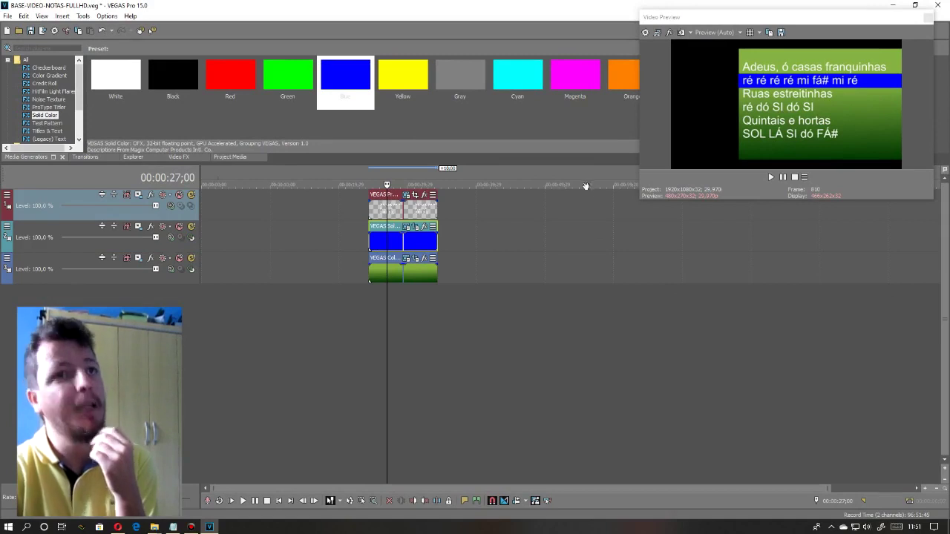
pyautogui.click(406, 242)
pyautogui.scroll(-1, 407, 242)
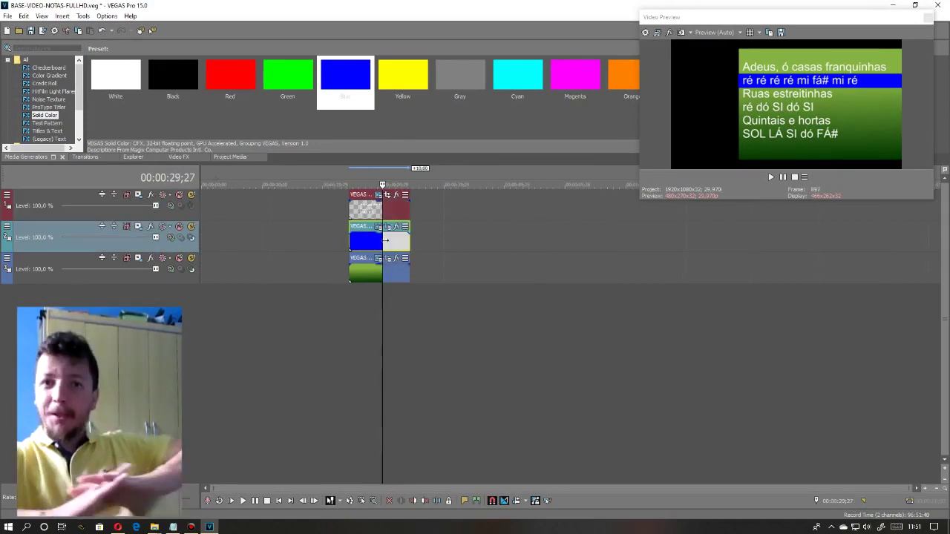
pyautogui.click(223, 238)
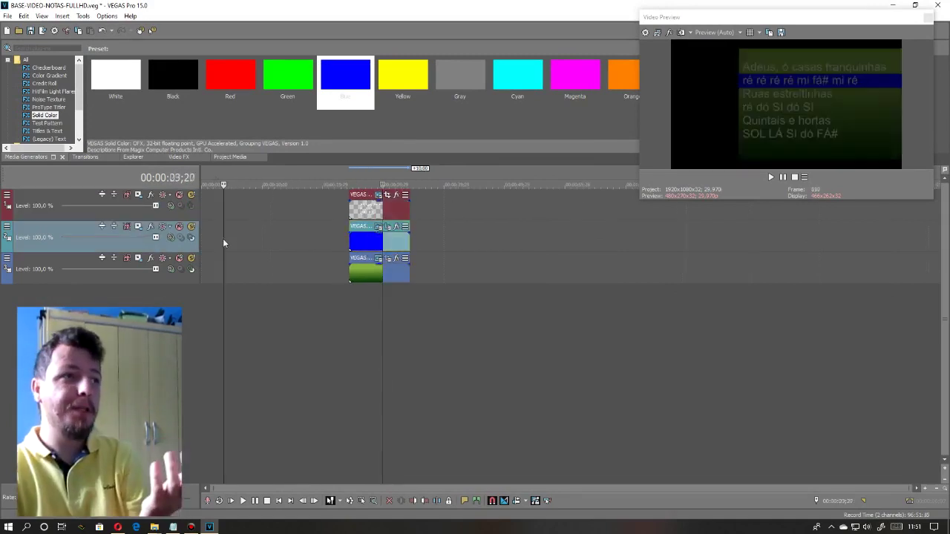
# - Switch to File Explorer and search the Flauta Doce Musicas folder for the producer's first name
pyautogui.click(156, 526)
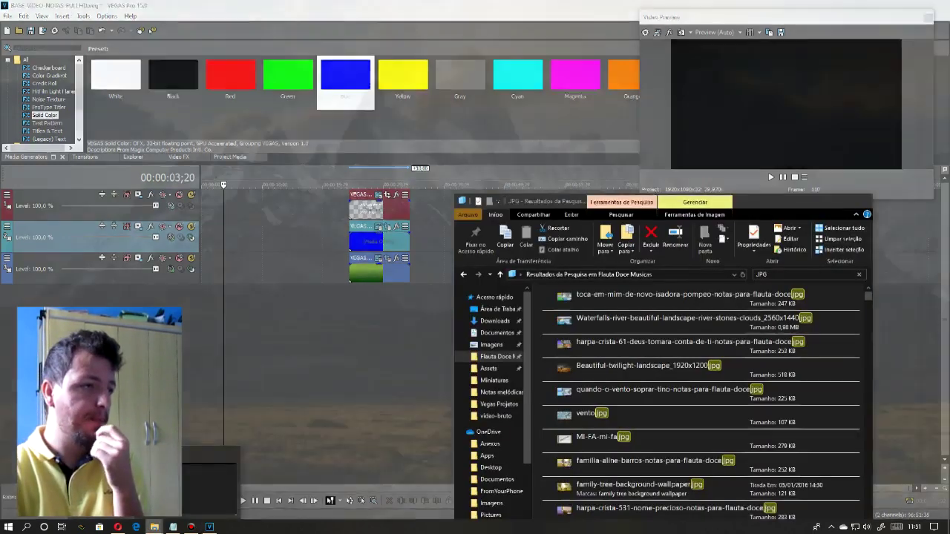
pyautogui.click(790, 276)
pyautogui.write('joan')
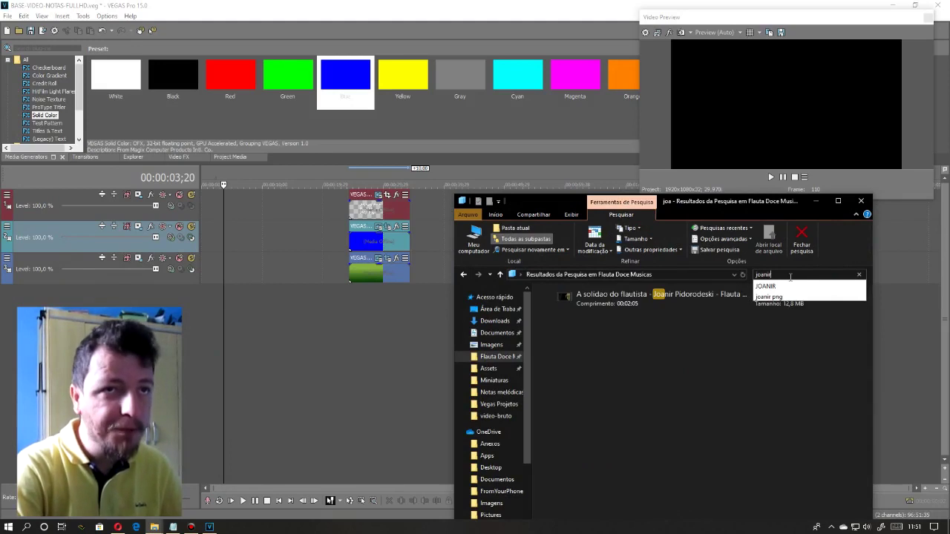
pyautogui.write('ir')
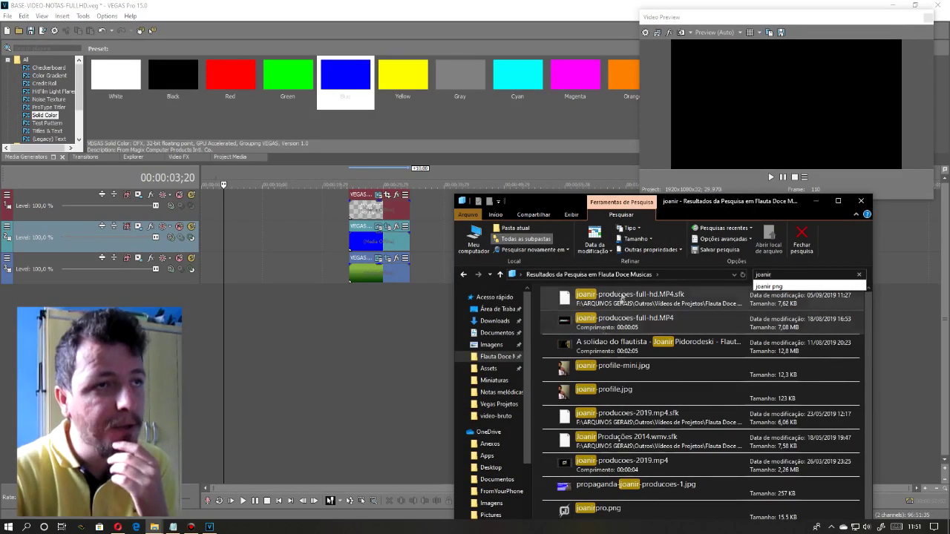
# - Add the full-HD production intro MP4 to new tracks at the start of the VEGAS Pro timeline, declining to match project settings
pyautogui.click(618, 327)
pyautogui.moveTo(624, 324); pyautogui.dragTo(208, 305)
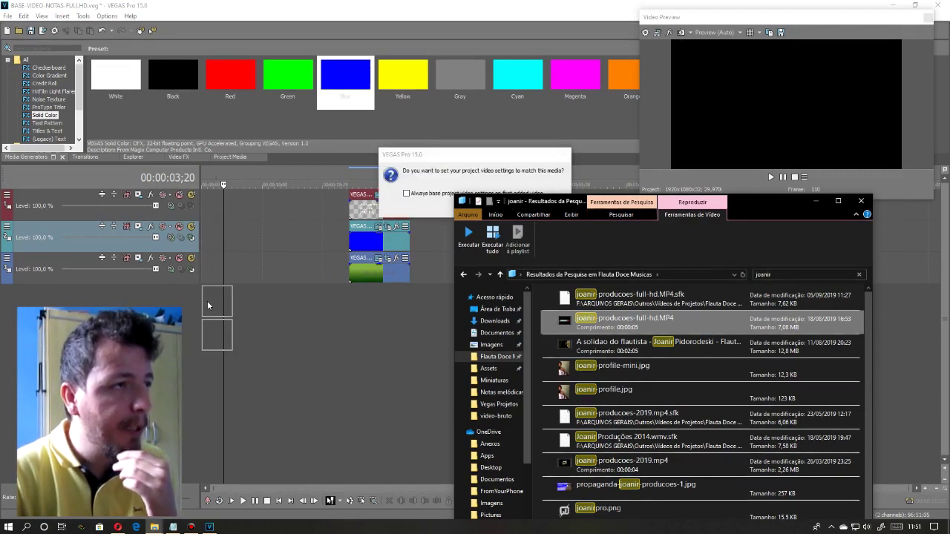
pyautogui.click(437, 208)
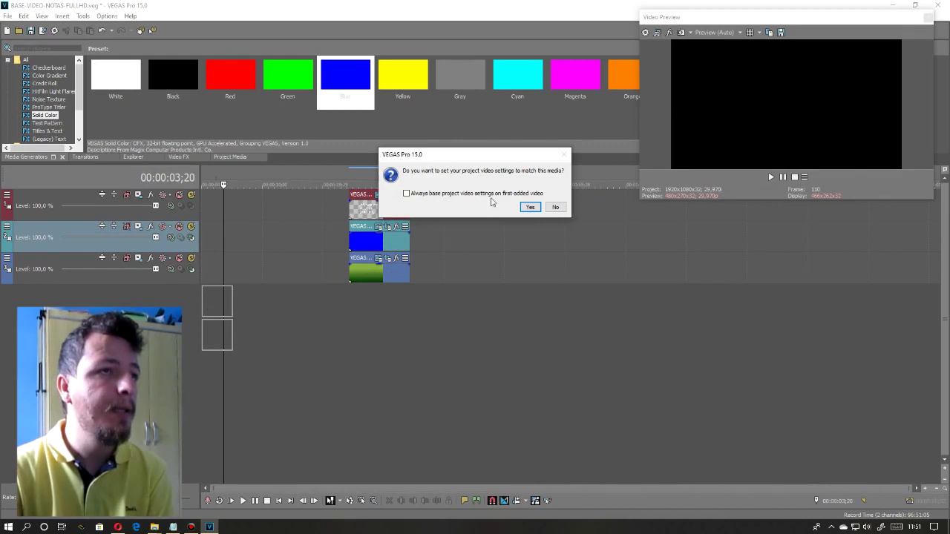
pyautogui.click(556, 208)
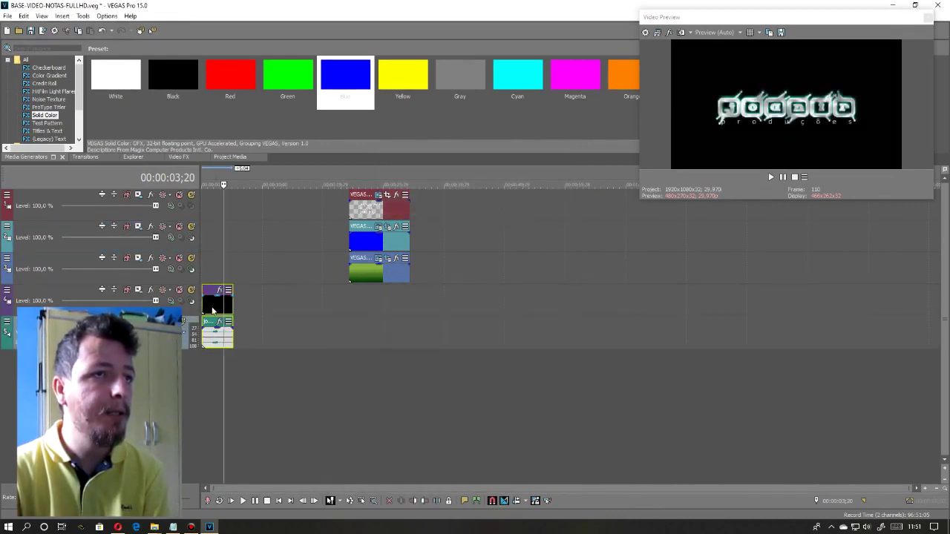
pyautogui.click(207, 306)
pyautogui.click(226, 237)
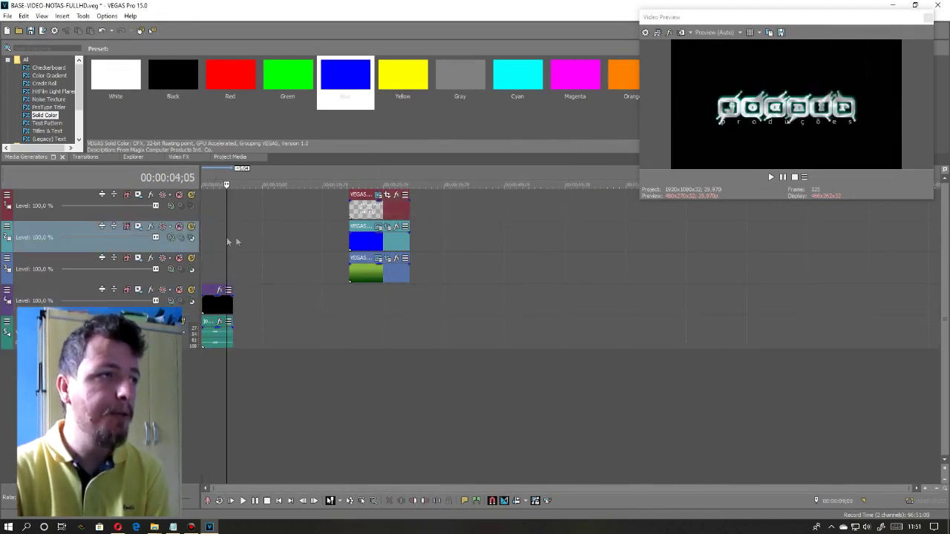
pyautogui.click(243, 235)
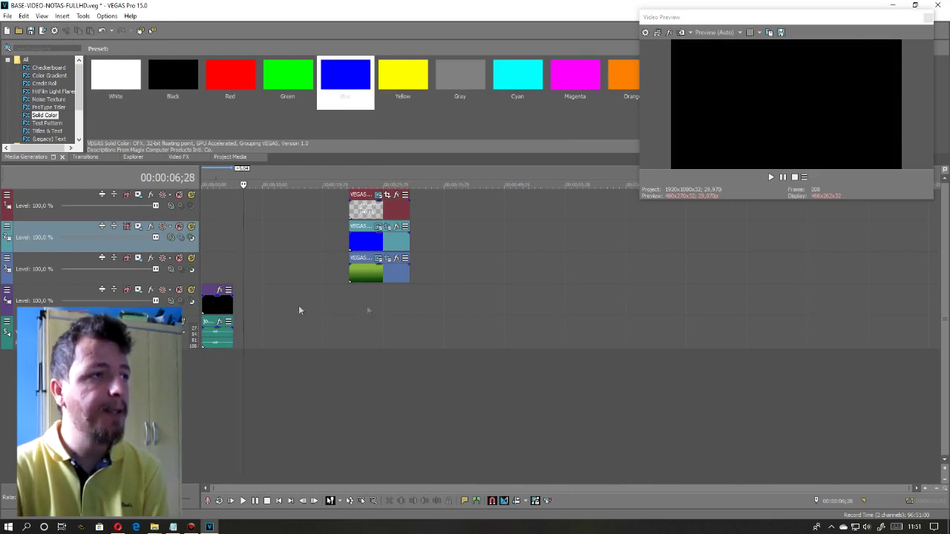
pyautogui.click(233, 237)
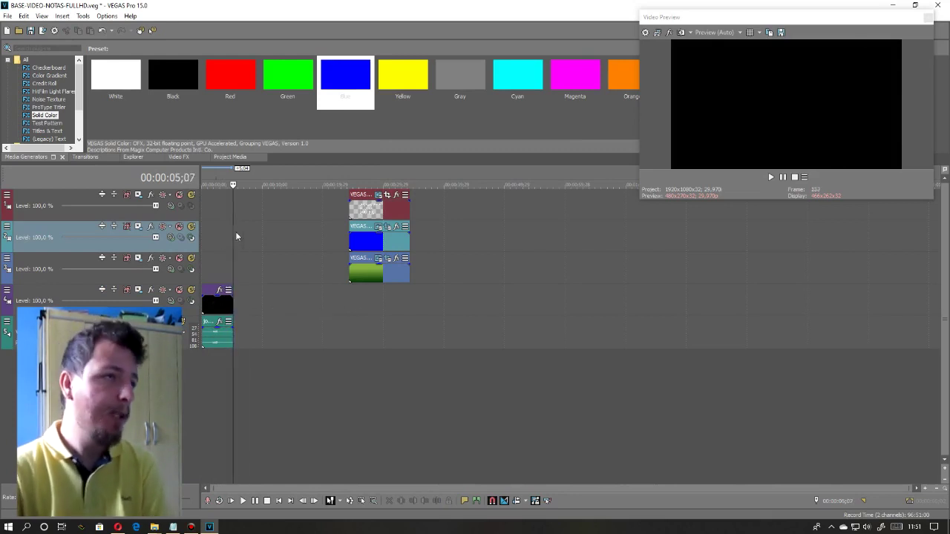
pyautogui.scroll(2, 241, 243)
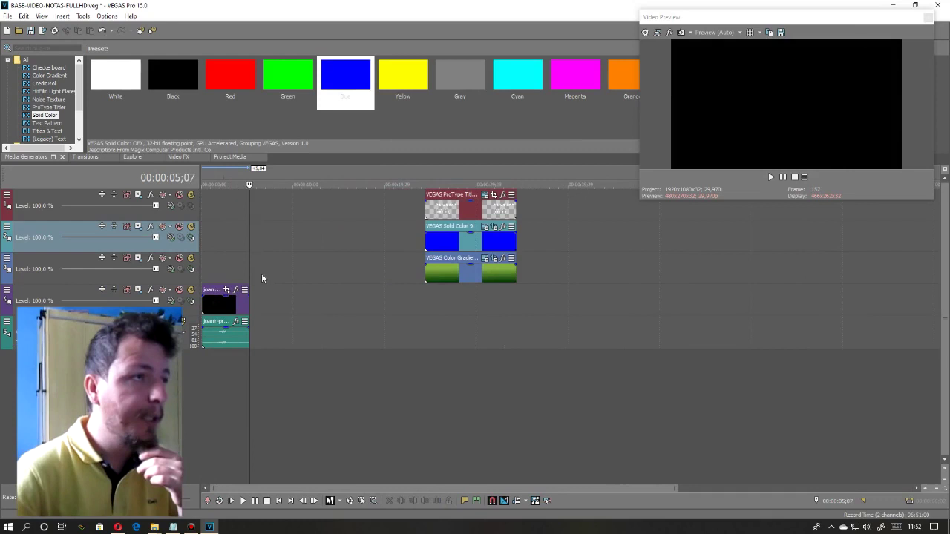
# - Add an empty ProType Titler event to the third track, just after the end of the intro clip
pyautogui.click(260, 274)
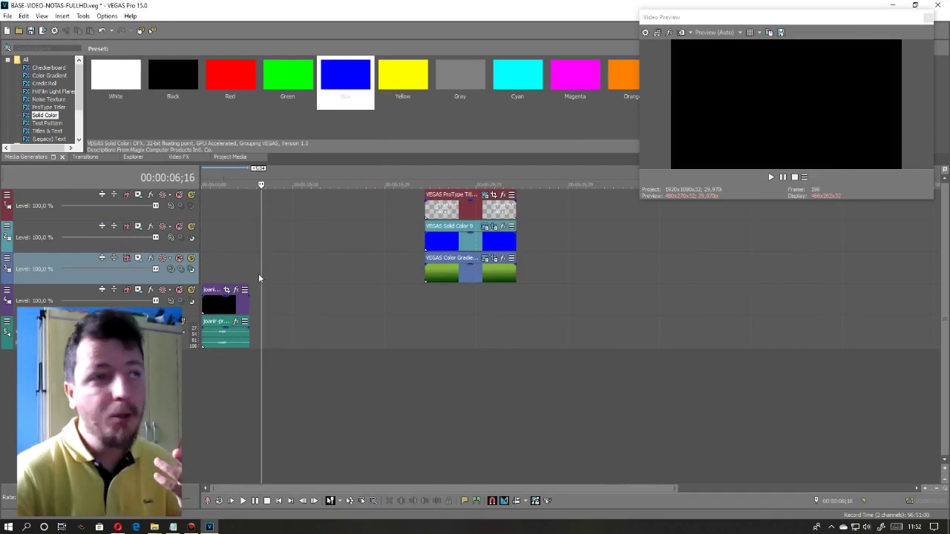
pyautogui.click(180, 156)
pyautogui.click(227, 157)
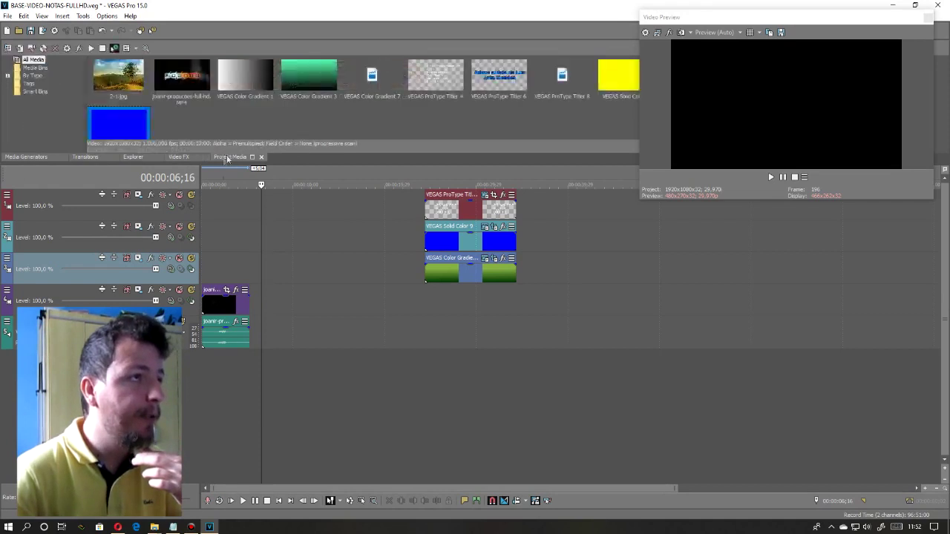
pyautogui.click(27, 157)
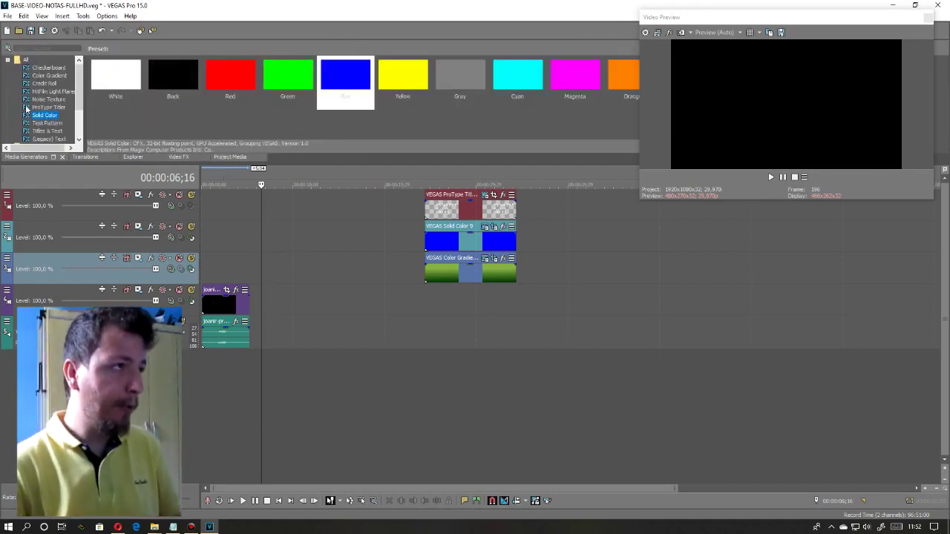
pyautogui.click(43, 107)
pyautogui.moveTo(118, 83); pyautogui.dragTo(255, 277)
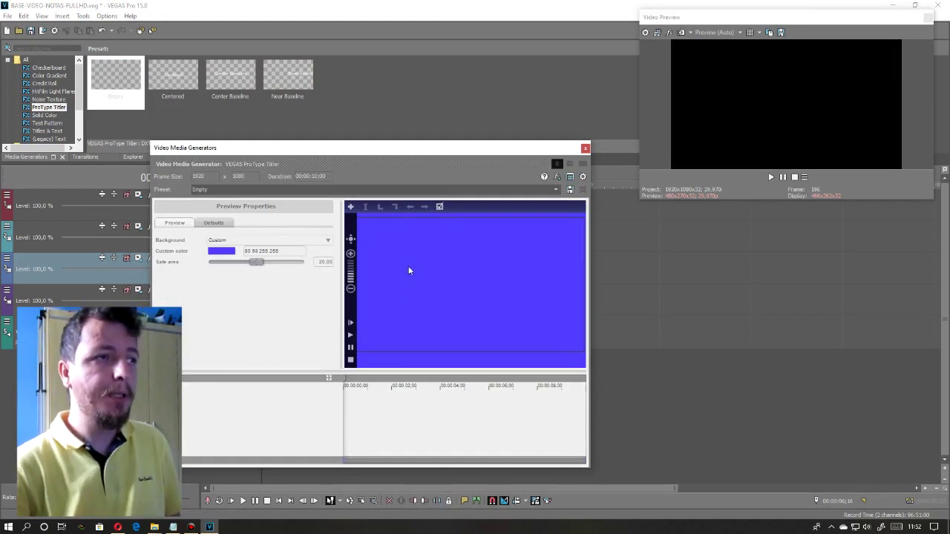
# - Add a text block reading "Adeus Aldeia da Luz" with the artist's name, copied from aldeia-de-luz.txt, on a second line
pyautogui.doubleClick(406, 303)
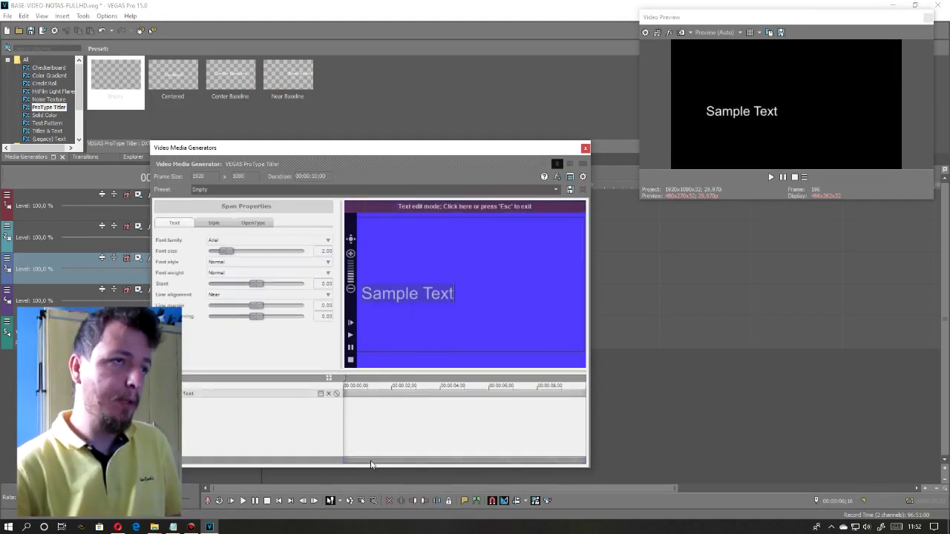
pyautogui.write('Adeus Aldeia da Luz')
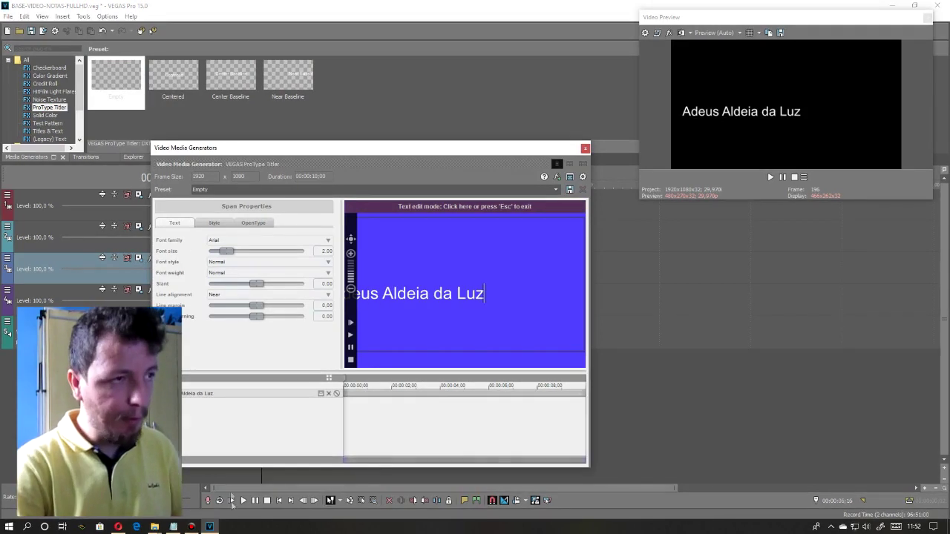
pyautogui.click(169, 525)
pyautogui.moveTo(818, 100); pyautogui.dragTo(890, 99)
pyautogui.hotkey('ctrl', 'c')
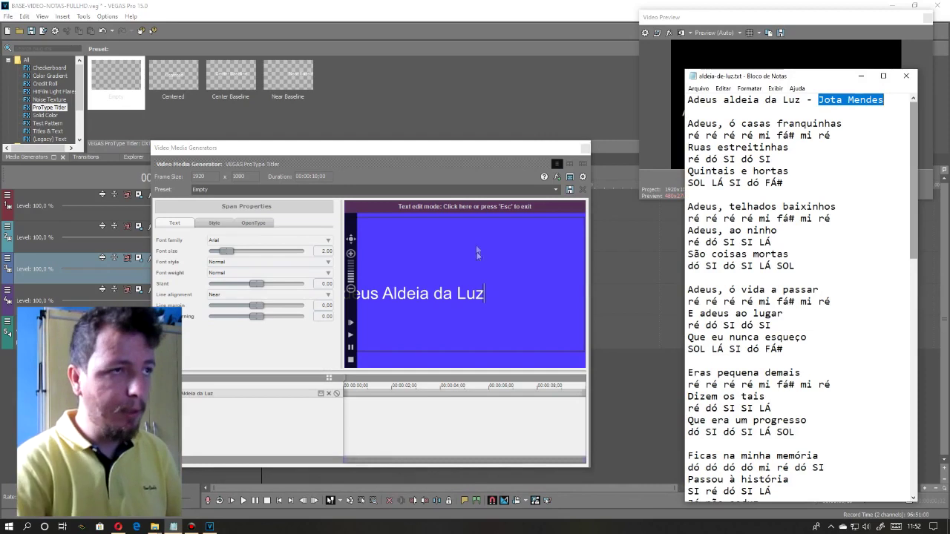
pyautogui.click(486, 295)
pyautogui.hotkey('ctrl', 'v')
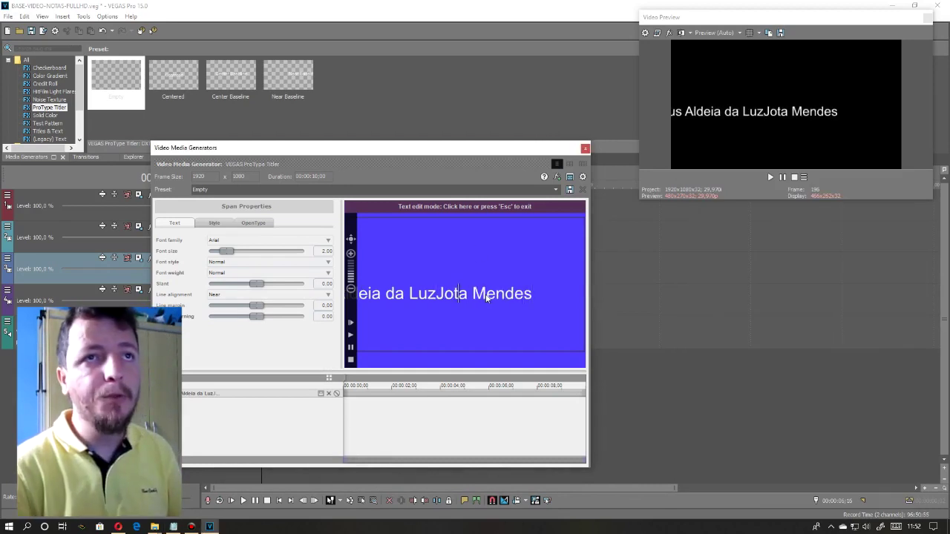
pyautogui.press('Return')
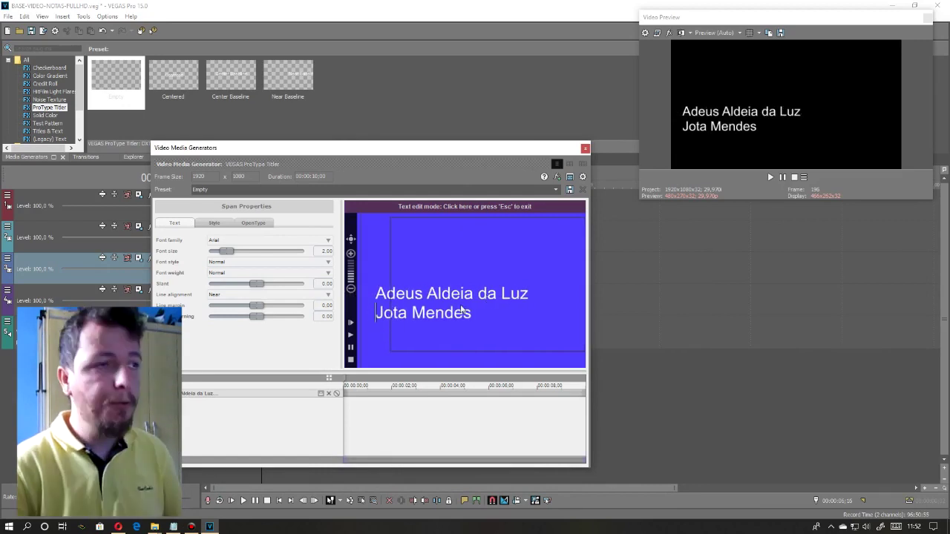
# - Set the title's line alignment to Center and move the text block to the middle of the frame
pyautogui.click(486, 306)
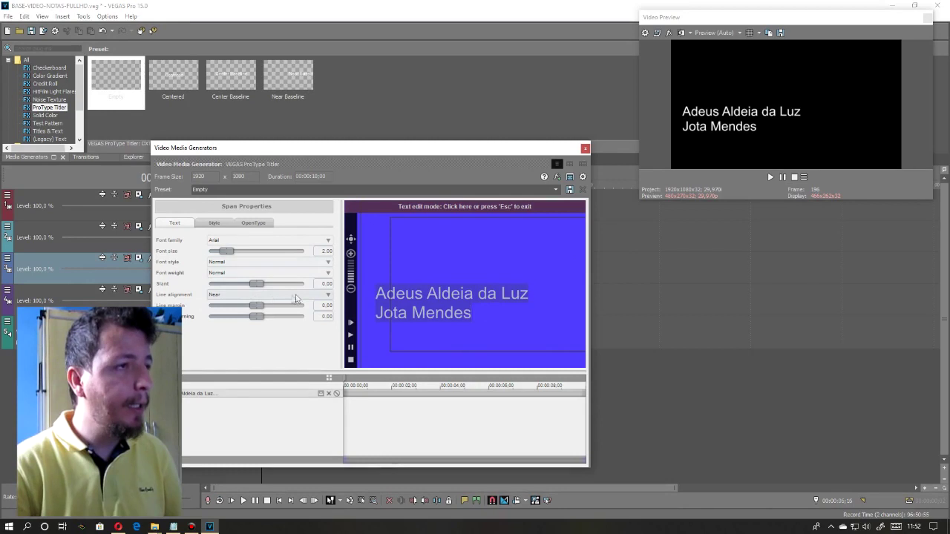
pyautogui.click(325, 297)
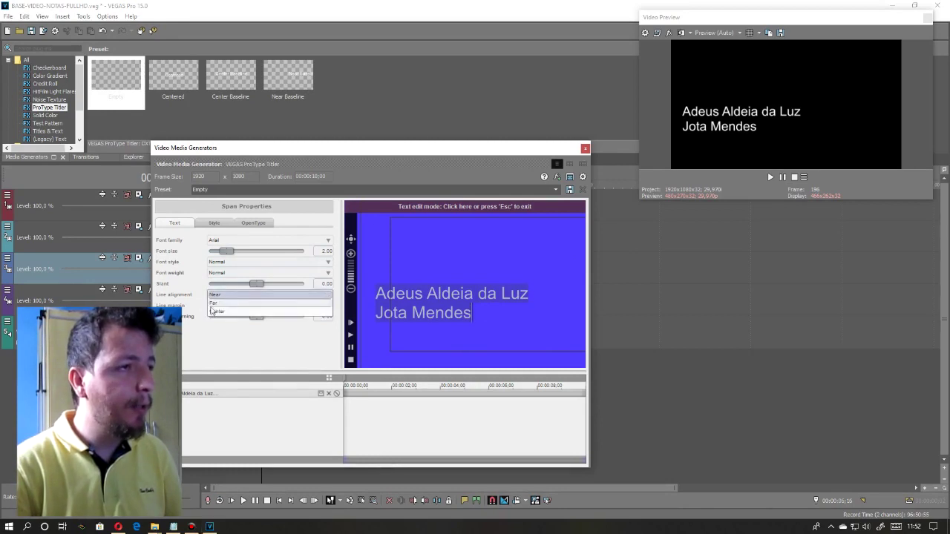
pyautogui.click(219, 309)
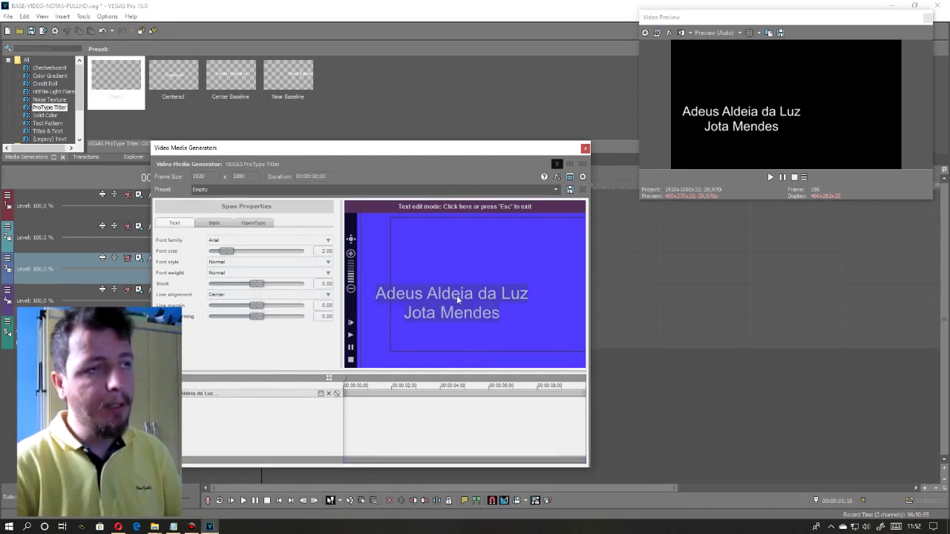
pyautogui.press('Escape')
pyautogui.moveTo(426, 292); pyautogui.dragTo(468, 279)
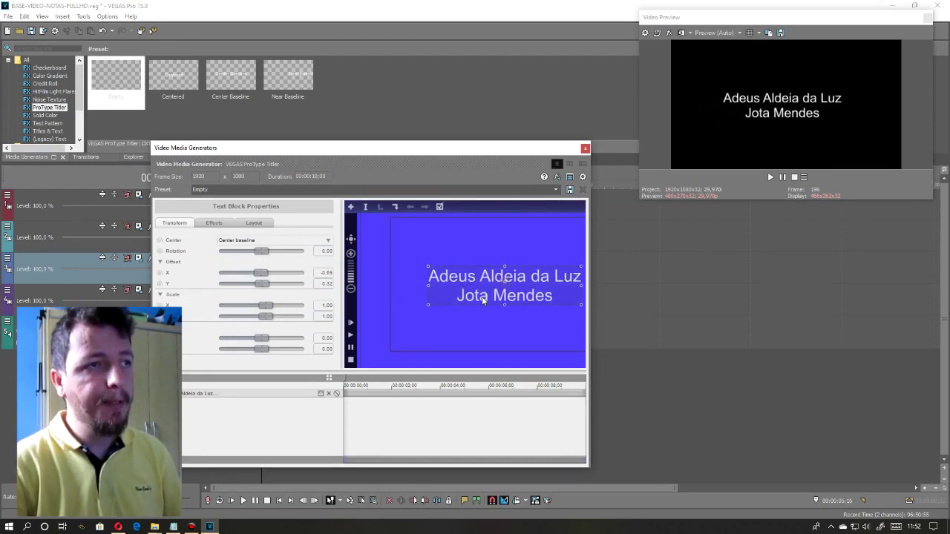
# - Set the font weight of the whole title text to Extra Bold
pyautogui.doubleClick(481, 296)
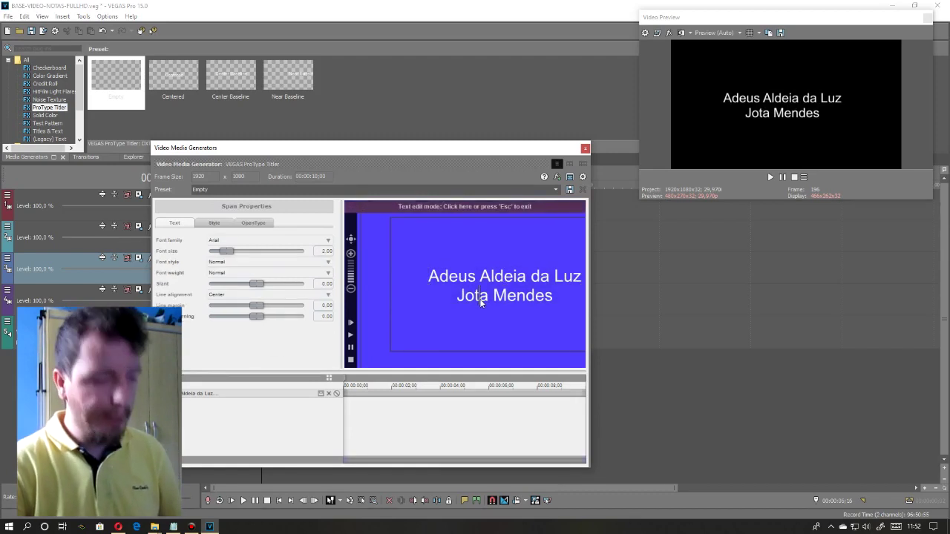
pyautogui.click(279, 276)
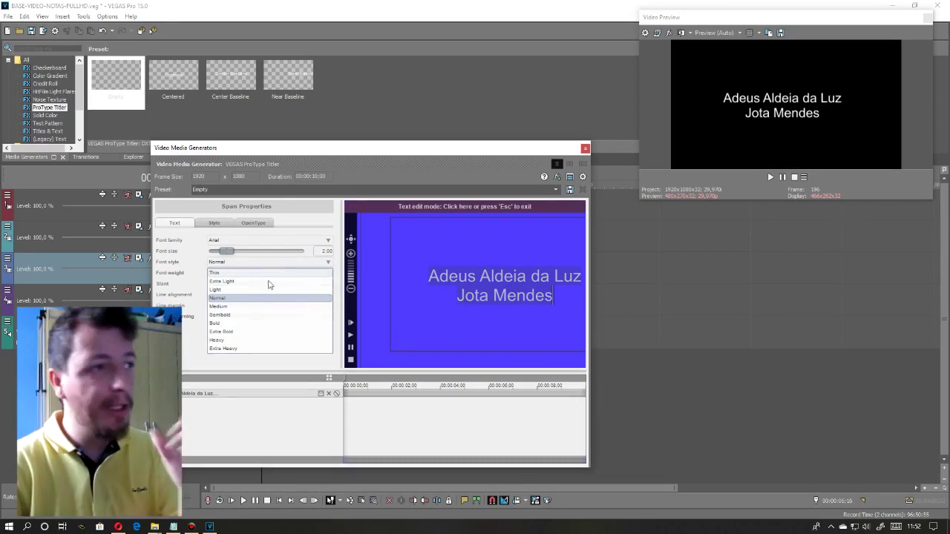
pyautogui.click(173, 276)
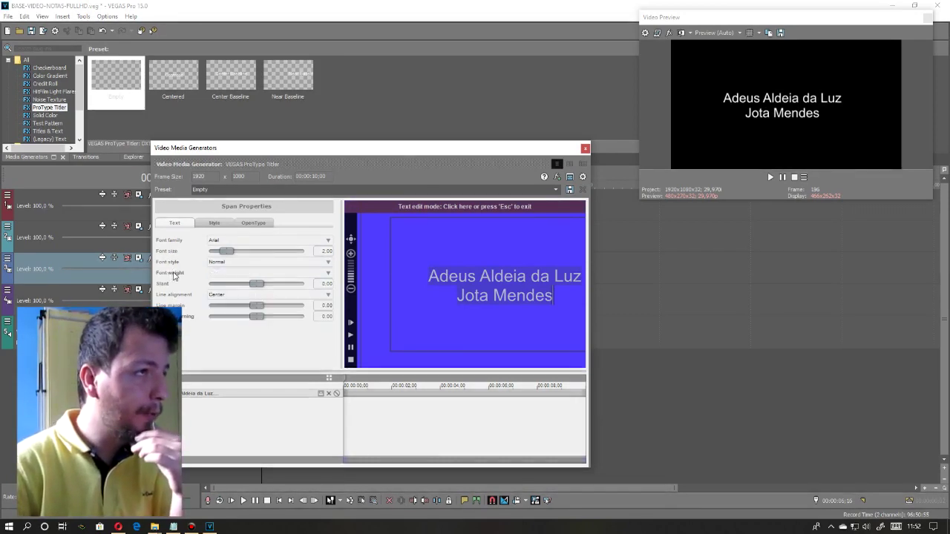
pyautogui.click(236, 274)
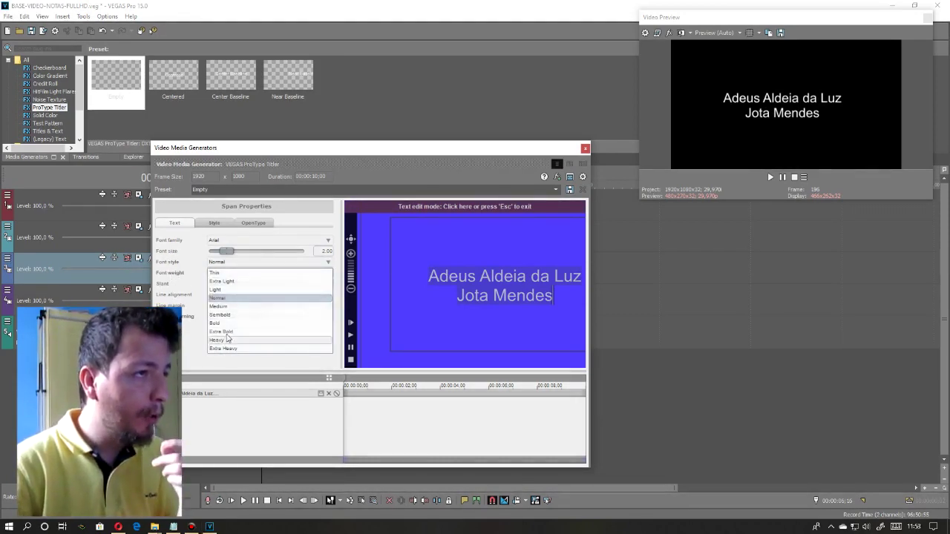
pyautogui.click(227, 340)
pyautogui.click(507, 288)
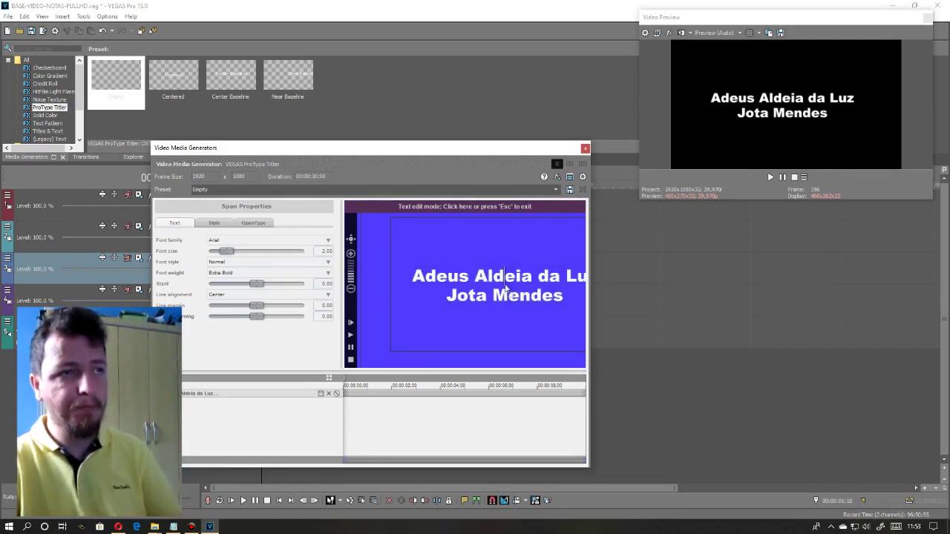
pyautogui.hotkey('ctrl', 'a')
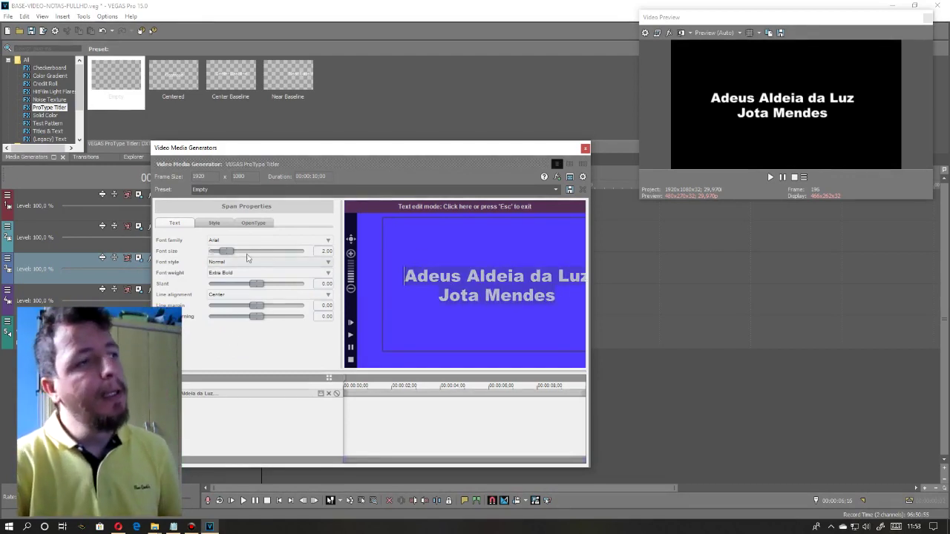
pyautogui.click(218, 224)
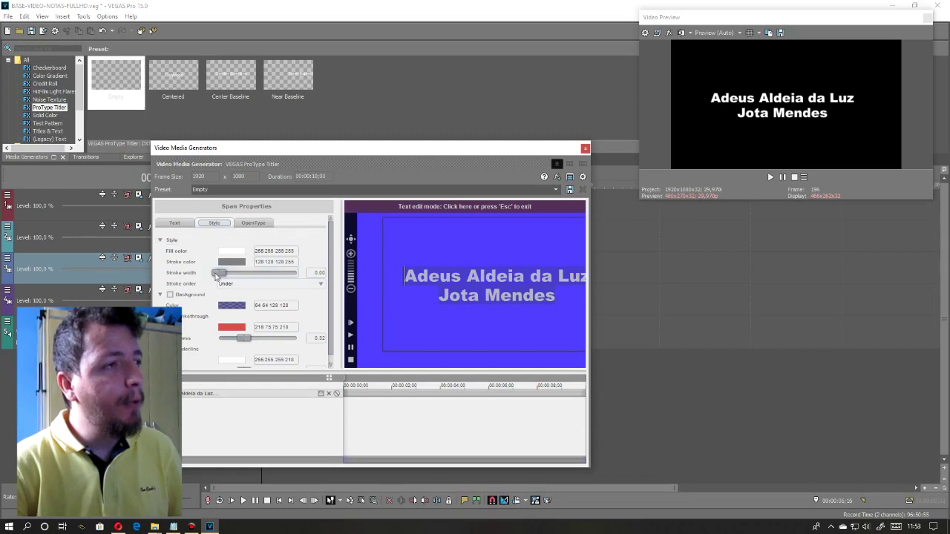
pyautogui.moveTo(220, 273); pyautogui.dragTo(316, 275)
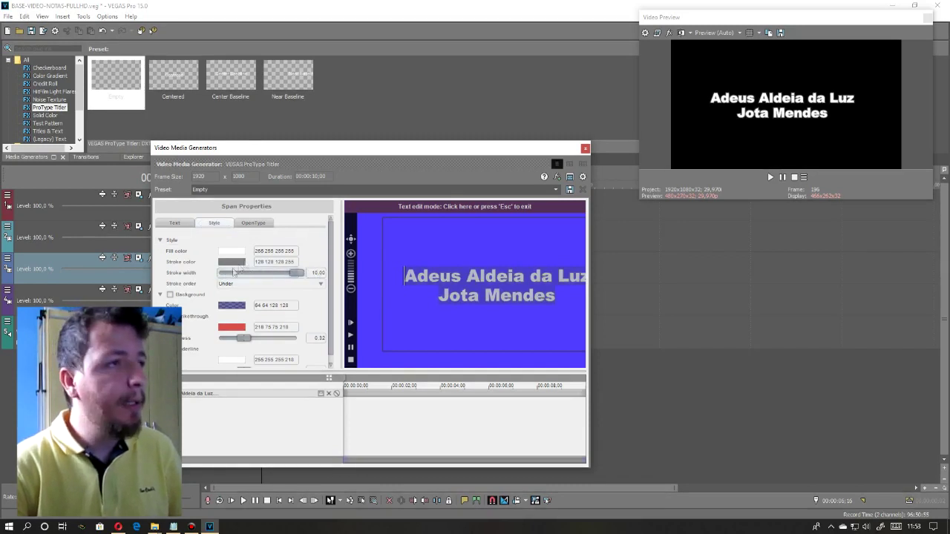
pyautogui.click(231, 262)
pyautogui.moveTo(361, 319); pyautogui.dragTo(403, 317)
pyautogui.moveTo(357, 294)
pyautogui.mouseDown()
pyautogui.moveTo(374, 296)
pyautogui.moveTo(322, 304)
pyautogui.mouseUp()
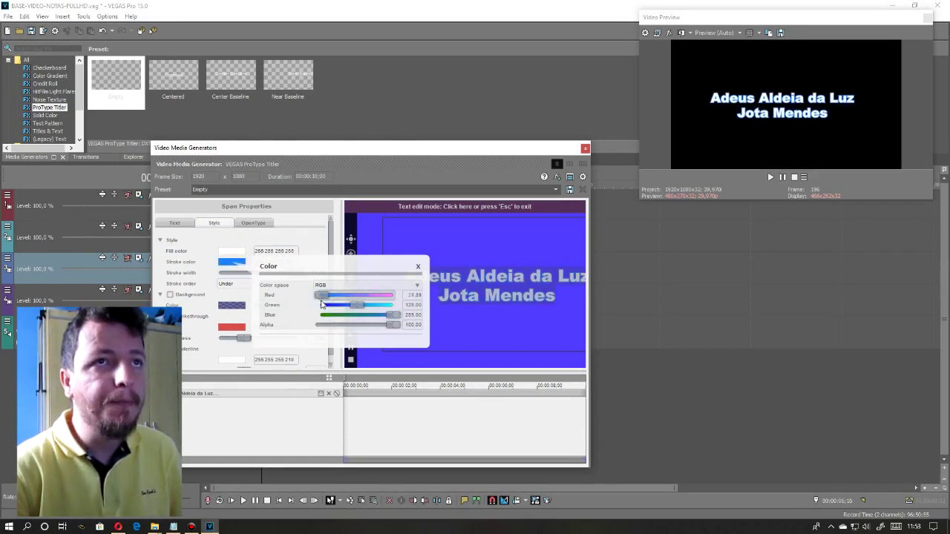
pyautogui.click(418, 267)
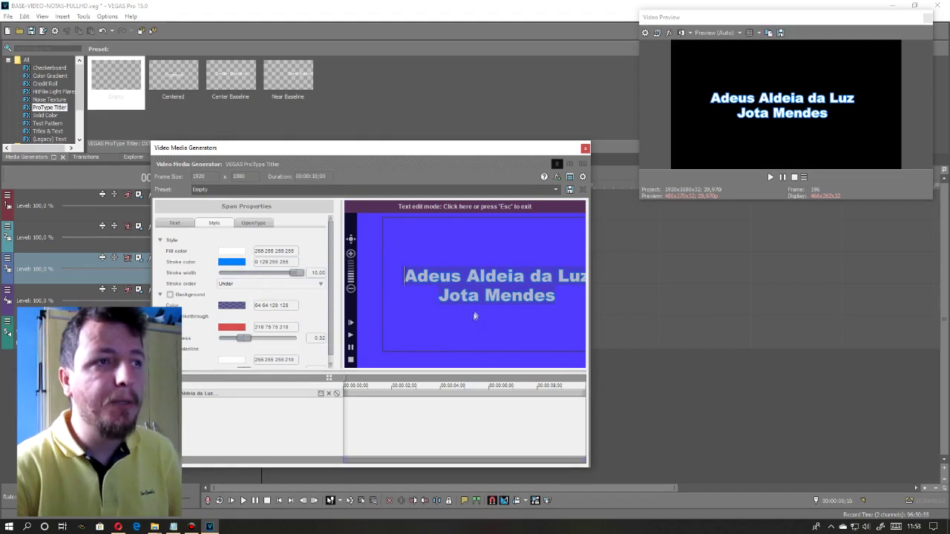
pyautogui.press('Escape')
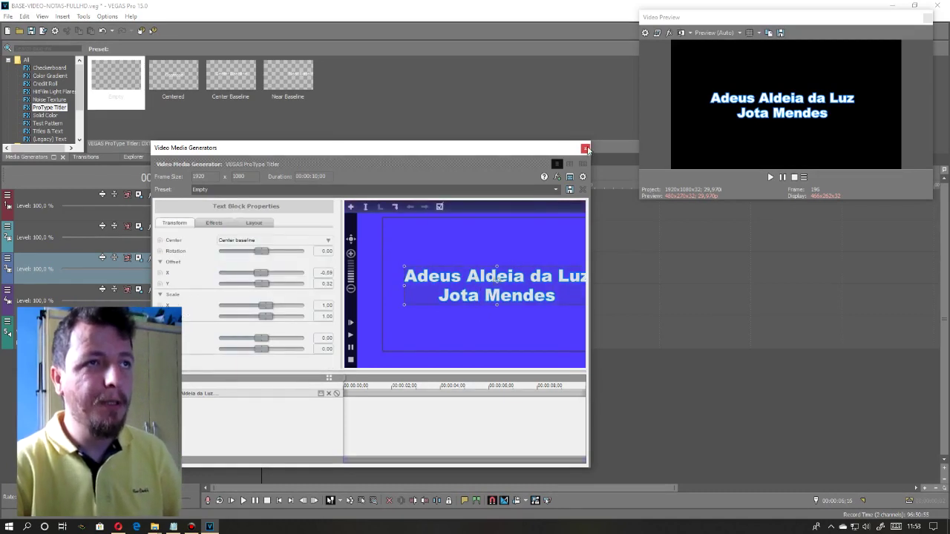
pyautogui.click(585, 149)
# - Align the title event with the intro's end at 00:00:05;07 and shorten it to end at about 00:00:10;14
pyautogui.click(253, 273)
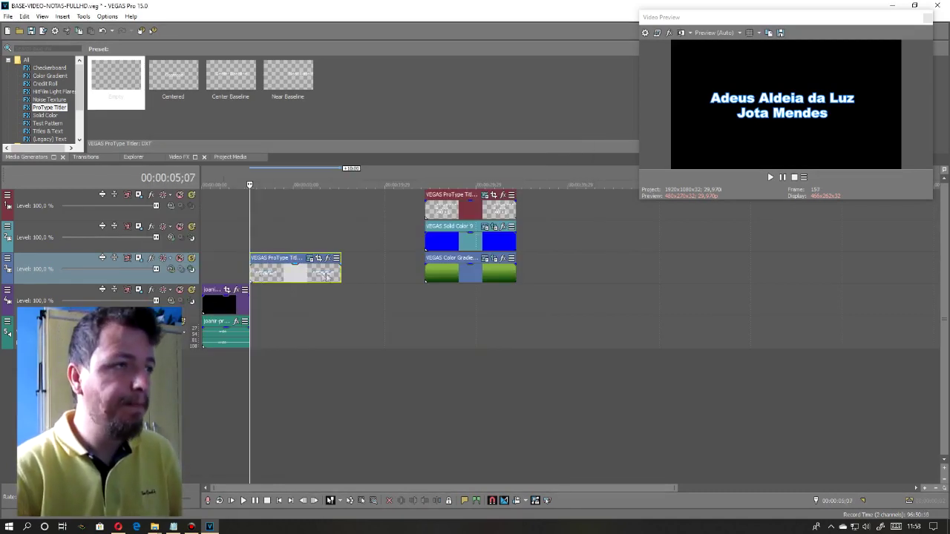
pyautogui.moveTo(340, 273); pyautogui.dragTo(298, 275)
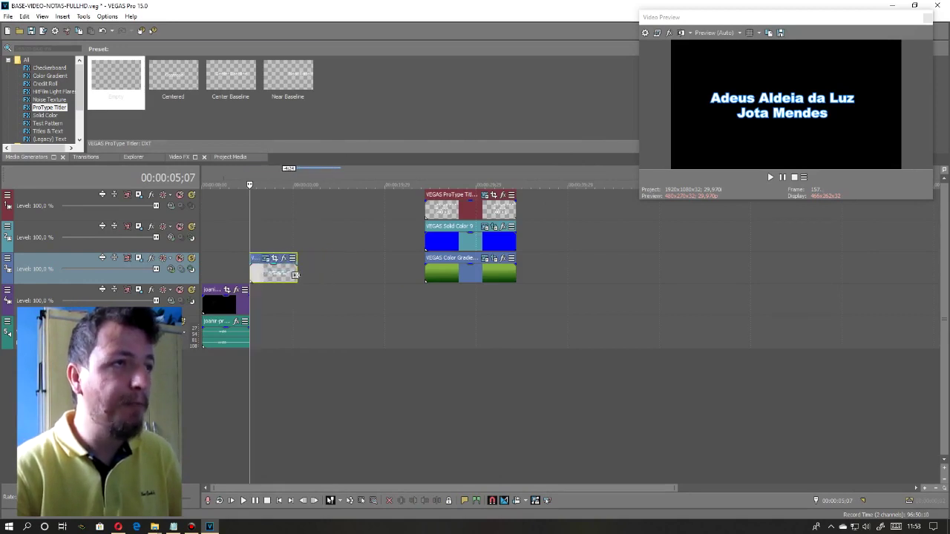
pyautogui.click(236, 239)
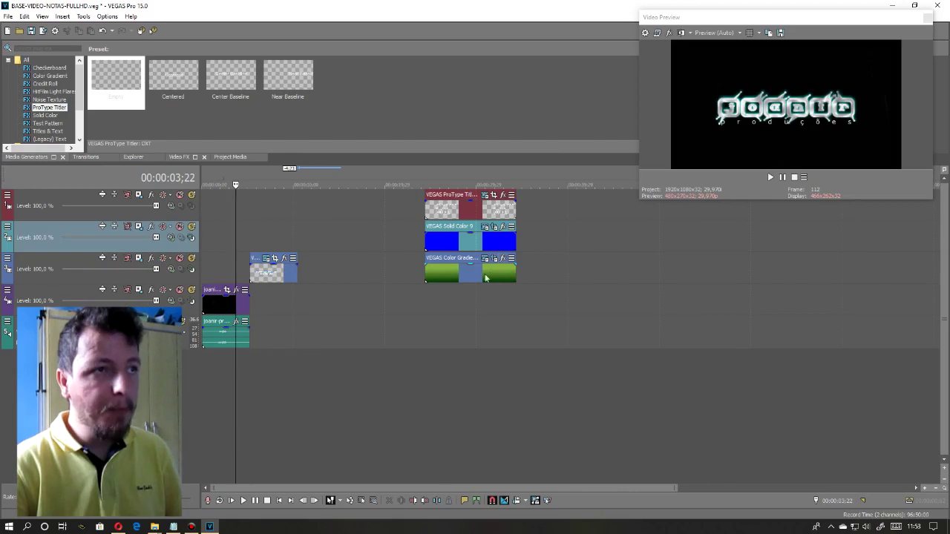
# - Move the verse text, blue strip and green gradient events together so they start right at the title event's end
pyautogui.click(480, 276)
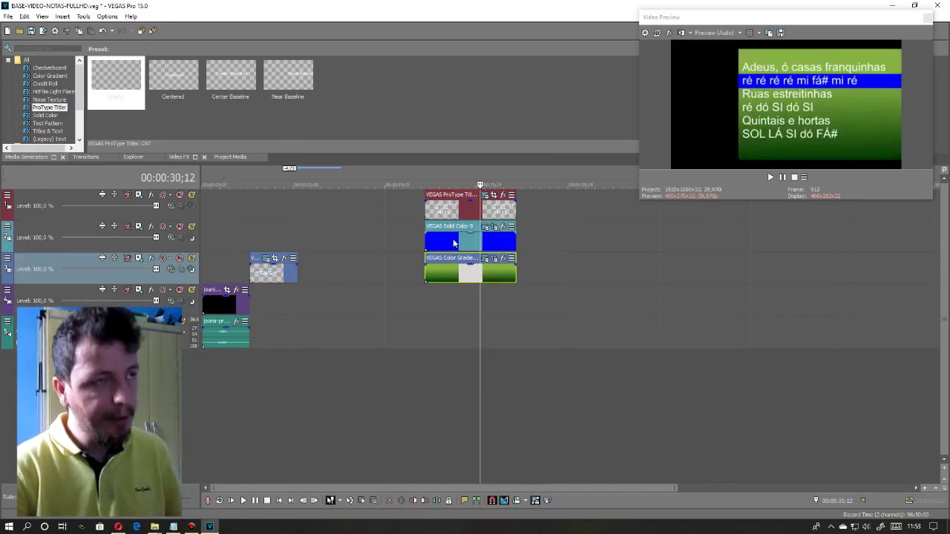
pyautogui.click(460, 210)
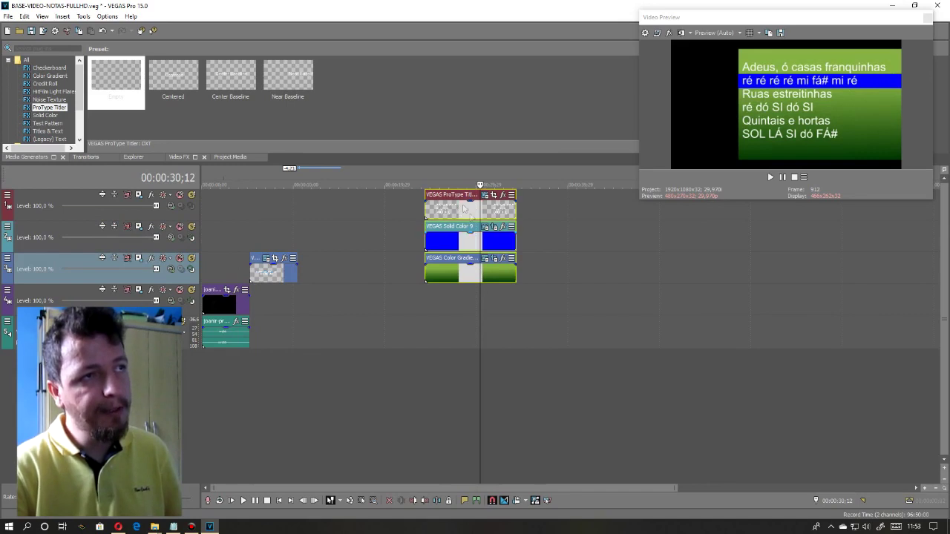
pyautogui.moveTo(469, 240); pyautogui.dragTo(334, 244)
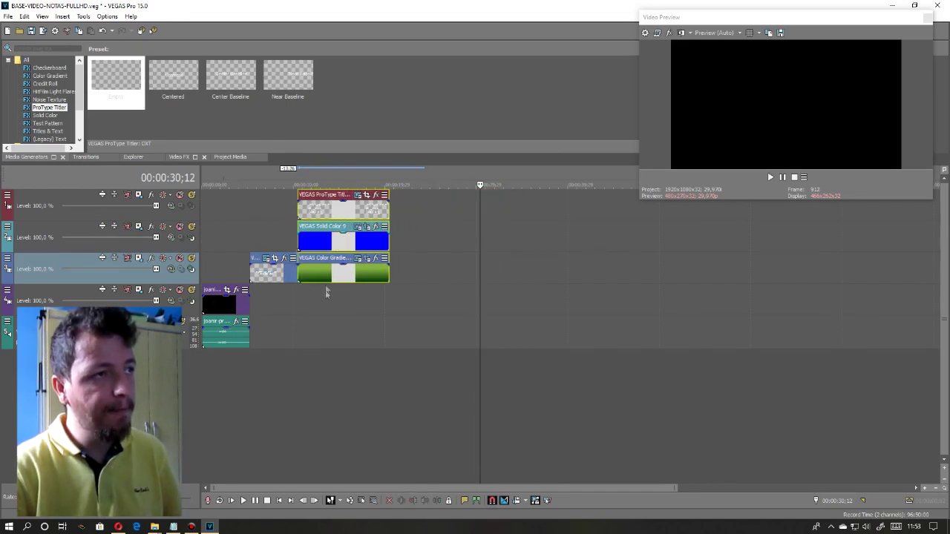
pyautogui.click(300, 294)
pyautogui.scroll(2, 311, 295)
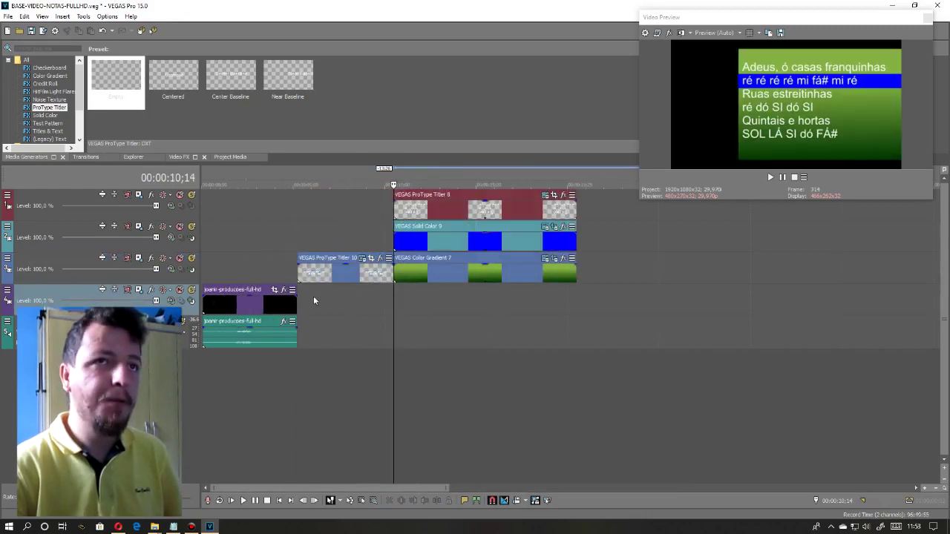
# - Add the Beautiful-twilight-landscape_1920x1200 image from the project folder on a new track beneath all others, starting at the title event's end
pyautogui.click(446, 300)
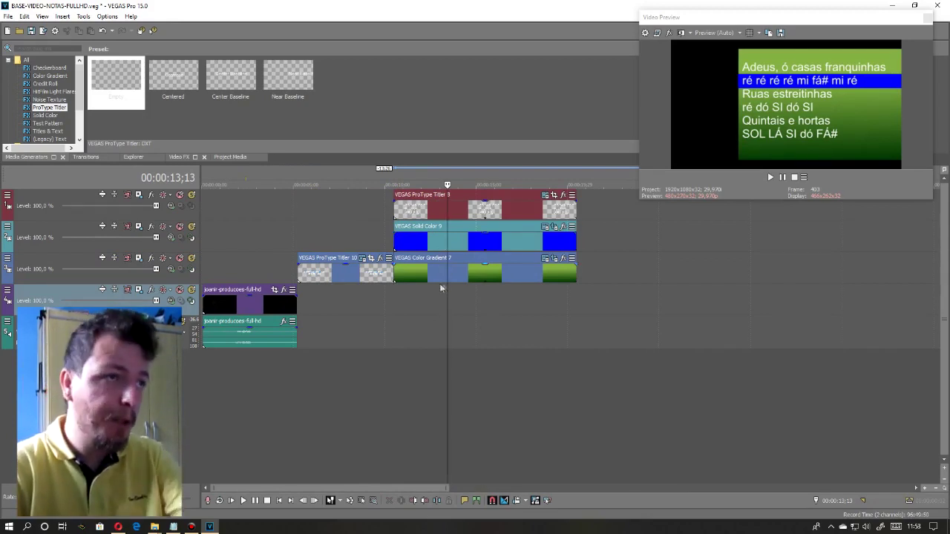
pyautogui.click(154, 527)
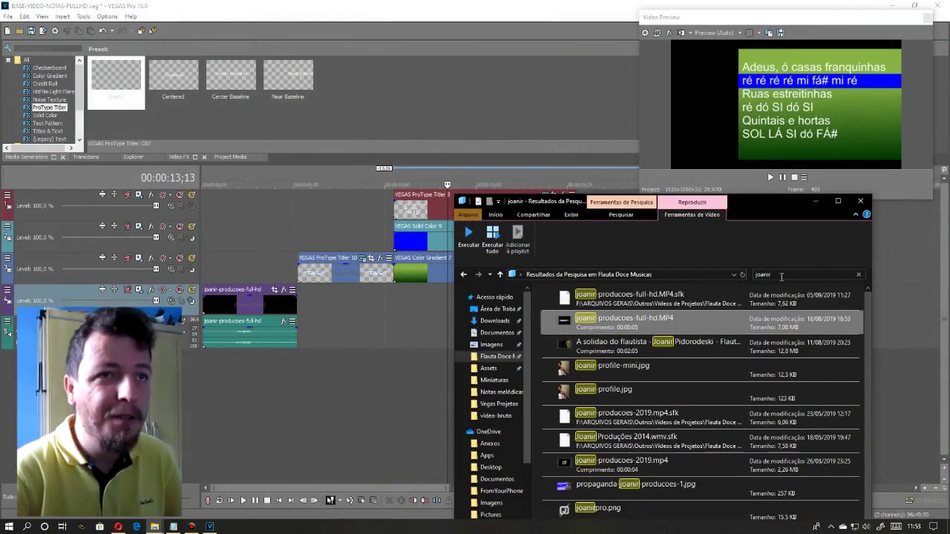
pyautogui.hotkey('alt', 'Left')
pyautogui.moveTo(610, 296); pyautogui.dragTo(399, 371)
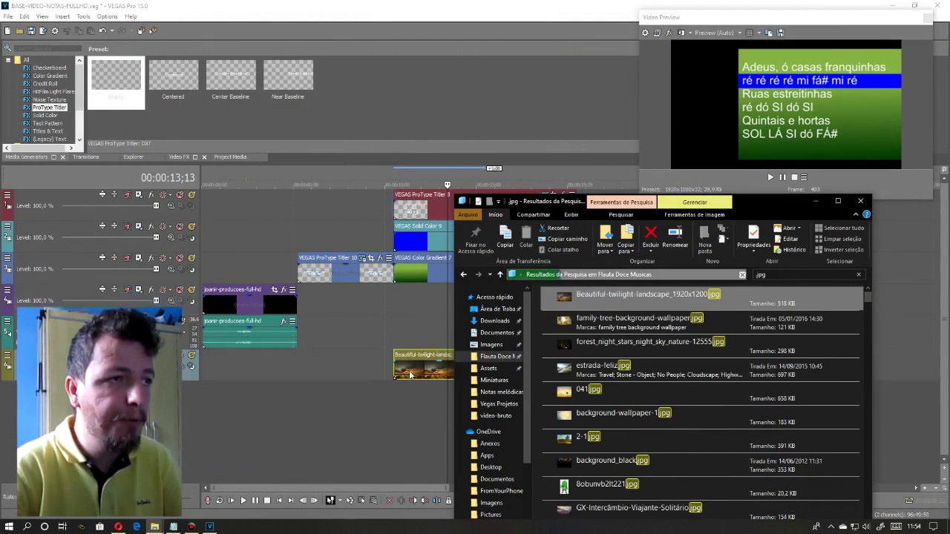
# - Extend the landscape image event back to the timeline's beginning and forward well past the end of the verse events
pyautogui.click(410, 374)
pyautogui.moveTo(484, 365); pyautogui.dragTo(880, 364)
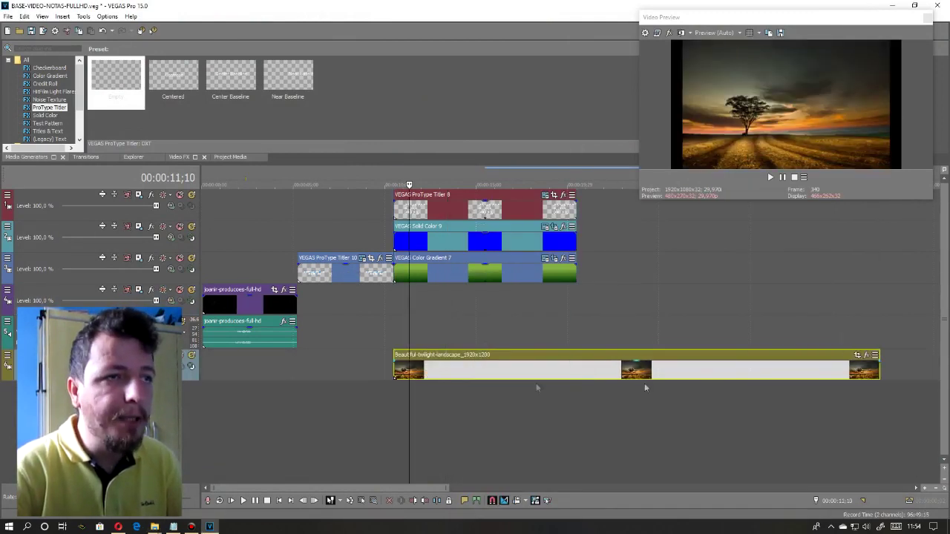
pyautogui.moveTo(394, 367); pyautogui.dragTo(205, 375)
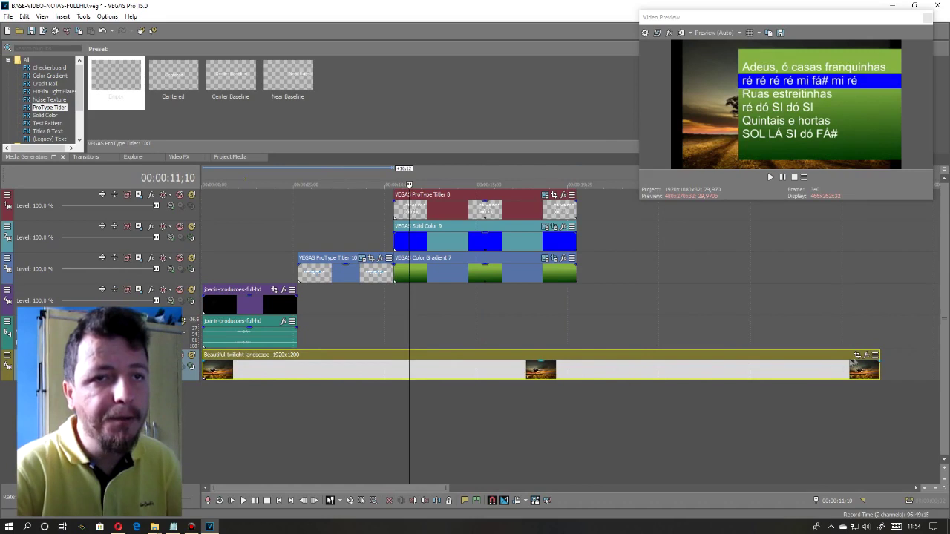
# - Crop the landscape image event to match the output aspect and close its Pan/Crop settings
pyautogui.click(857, 356)
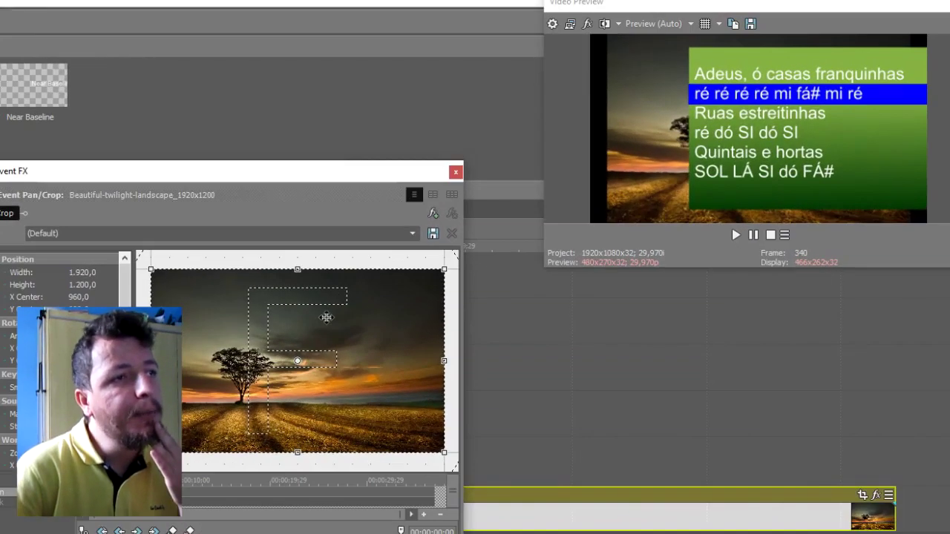
pyautogui.rightClick(490, 238)
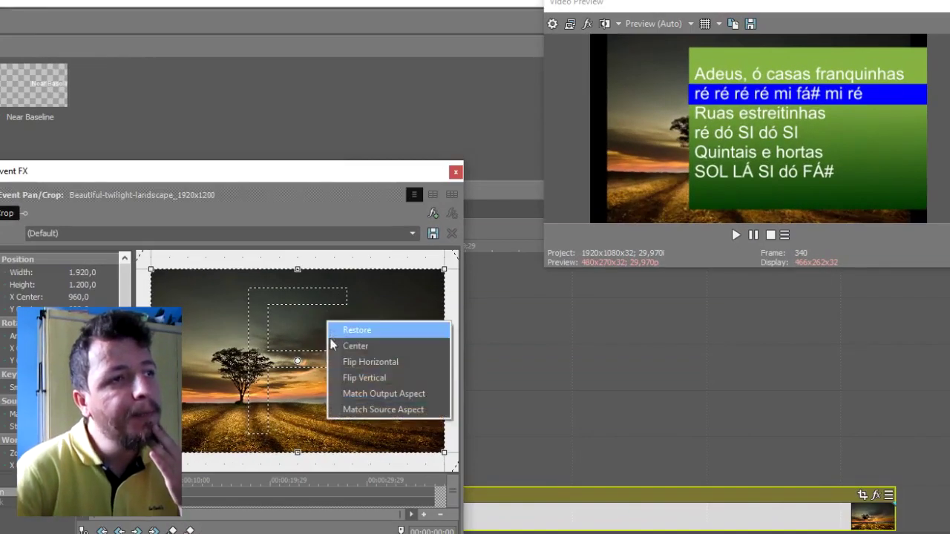
pyautogui.click(364, 399)
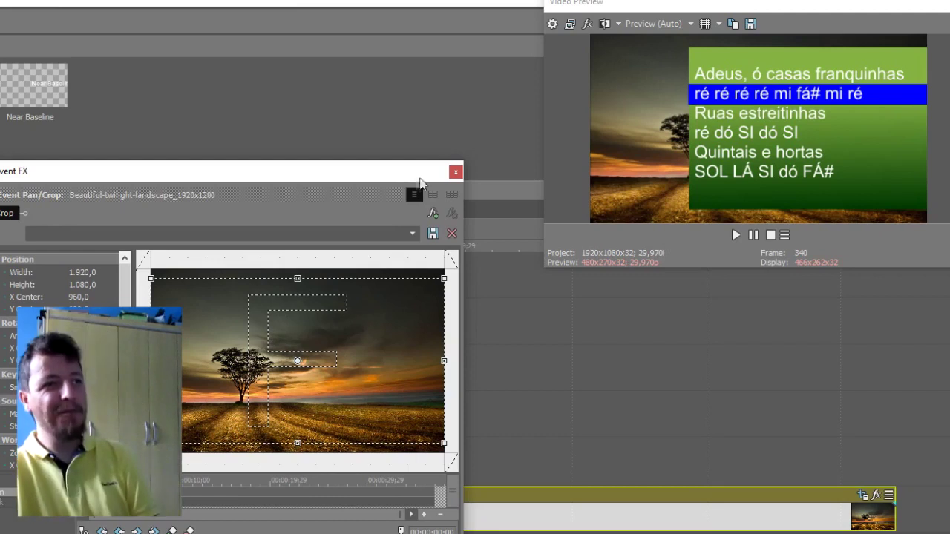
pyautogui.click(455, 173)
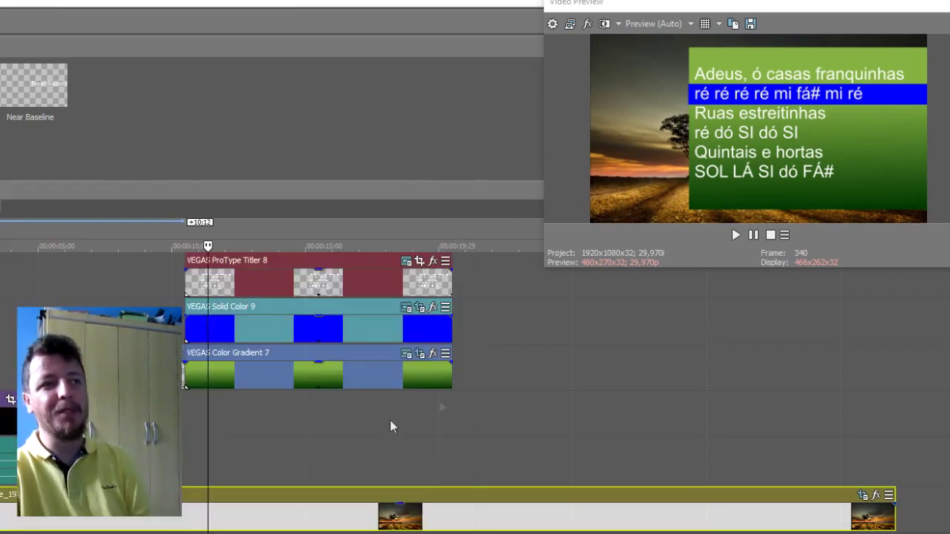
pyautogui.click(301, 525)
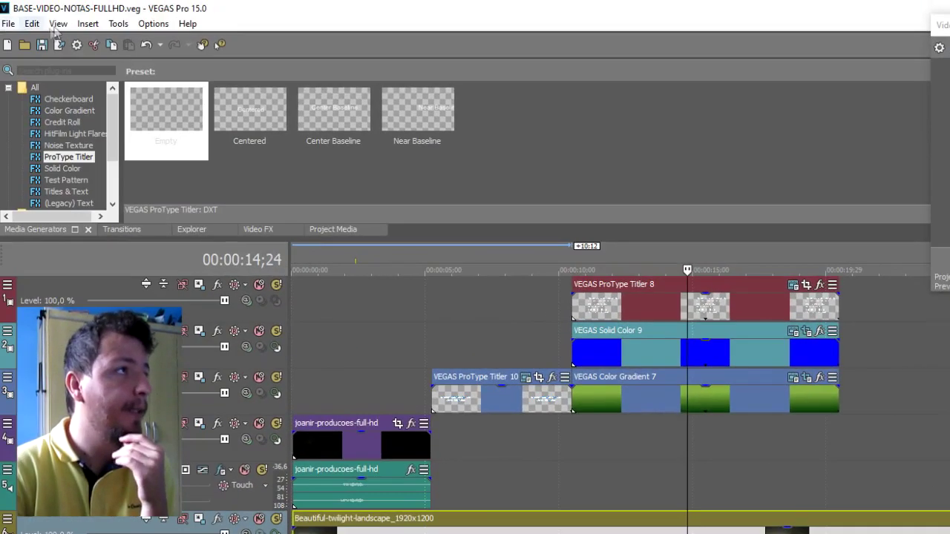
# - Save a copy of the project as adeus-aldeia-da-luz in the Vegas Projetos folder
pyautogui.click(8, 25)
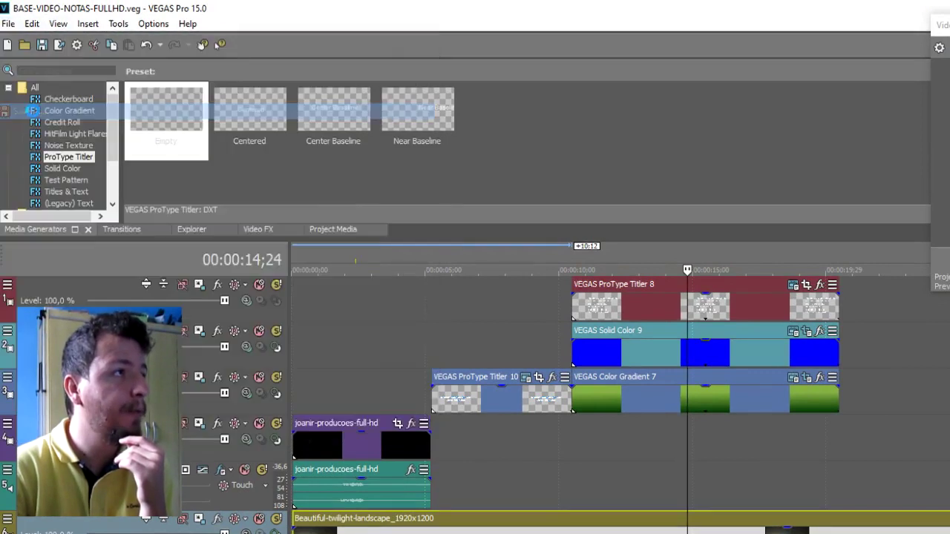
pyautogui.click(30, 111)
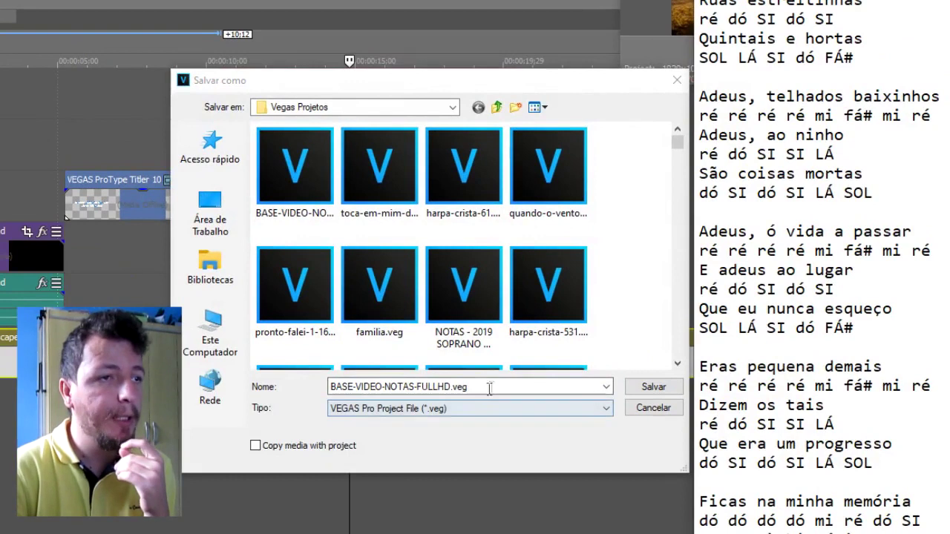
pyautogui.click(494, 385)
pyautogui.doubleClick(494, 385)
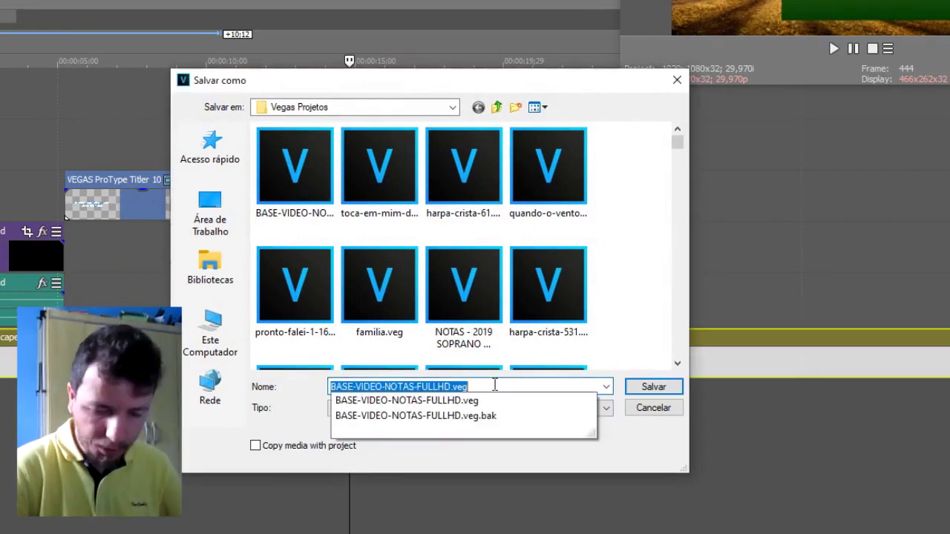
pyautogui.write('a')
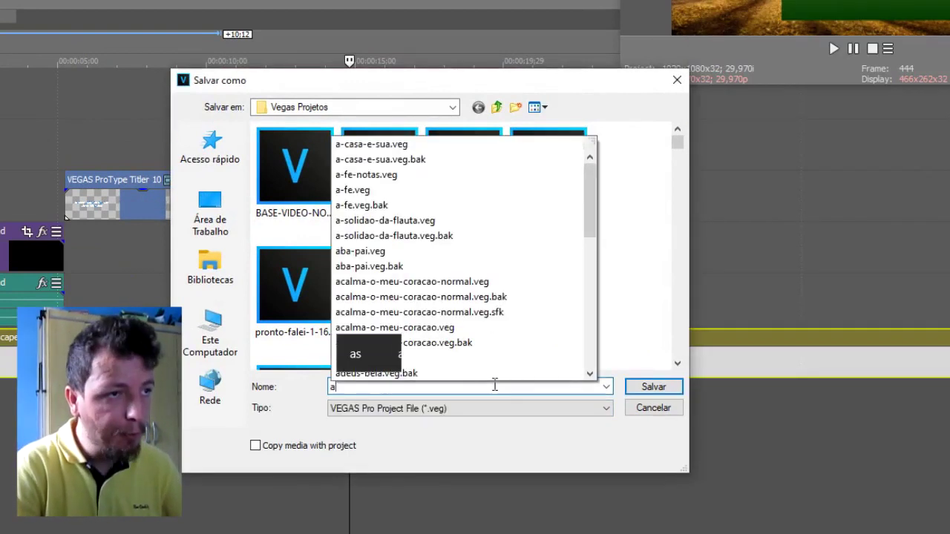
pyautogui.write('deus-aldeia-da-luz')
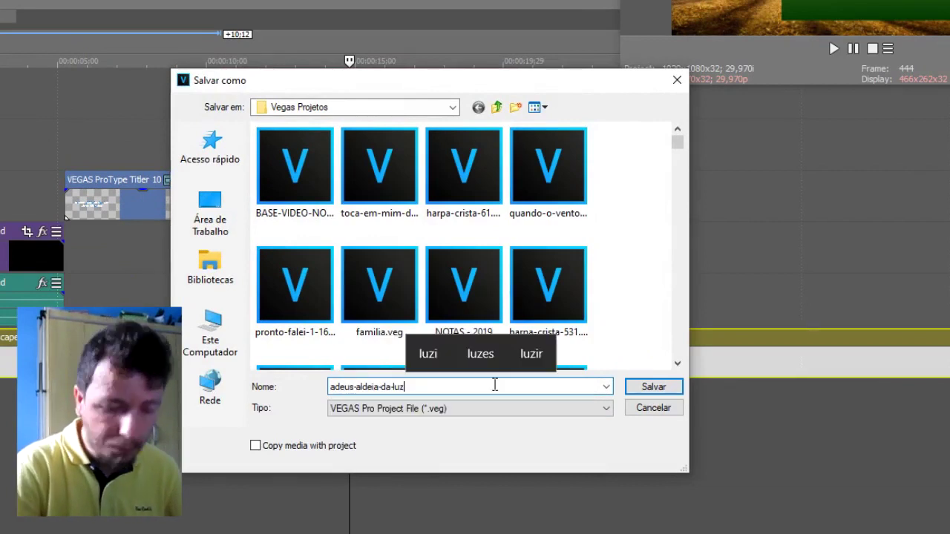
pyautogui.press('Return')
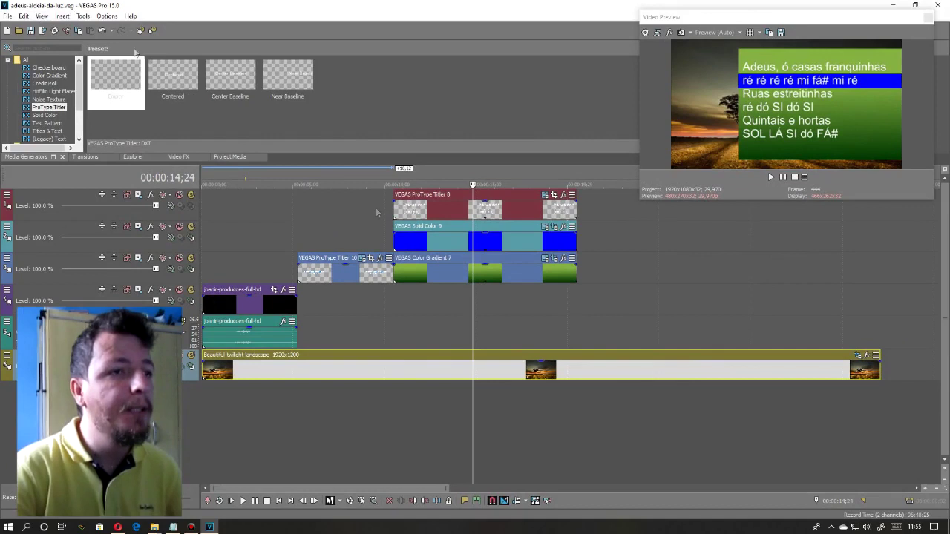
# - Add MVI_0058.MOV from the video-bruto folder to the intro clip's tracks, starting at the title event's end
pyautogui.moveTo(523, 274); pyautogui.dragTo(541, 274)
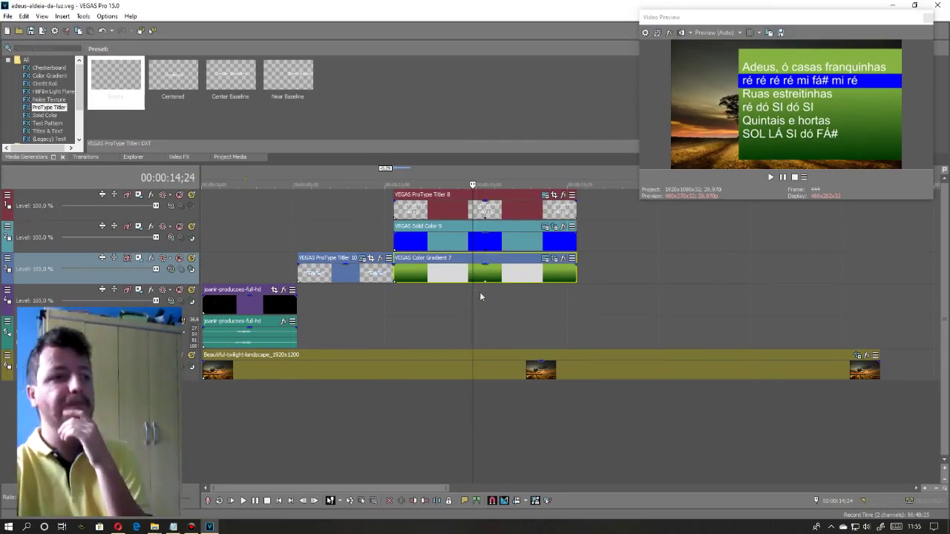
pyautogui.click(438, 309)
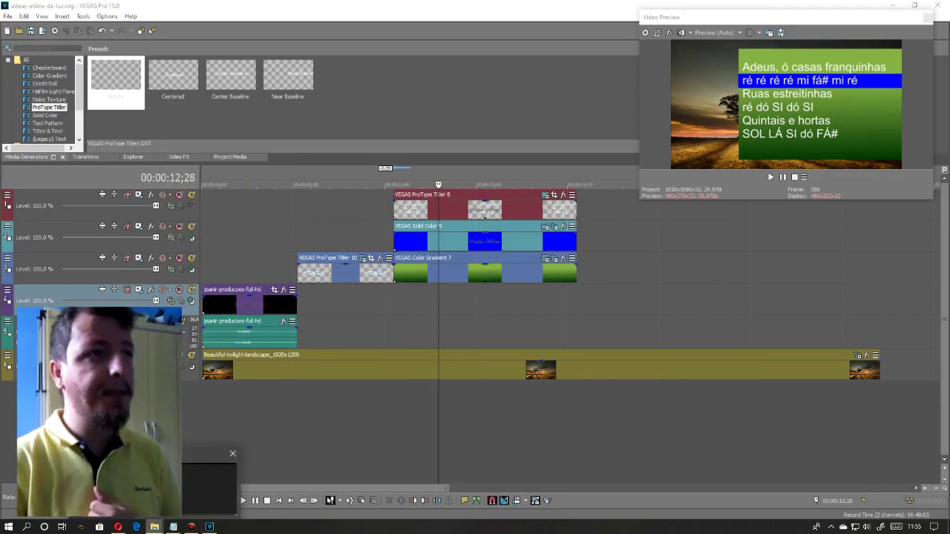
pyautogui.click(154, 526)
pyautogui.moveTo(386, 11); pyautogui.dragTo(712, 303)
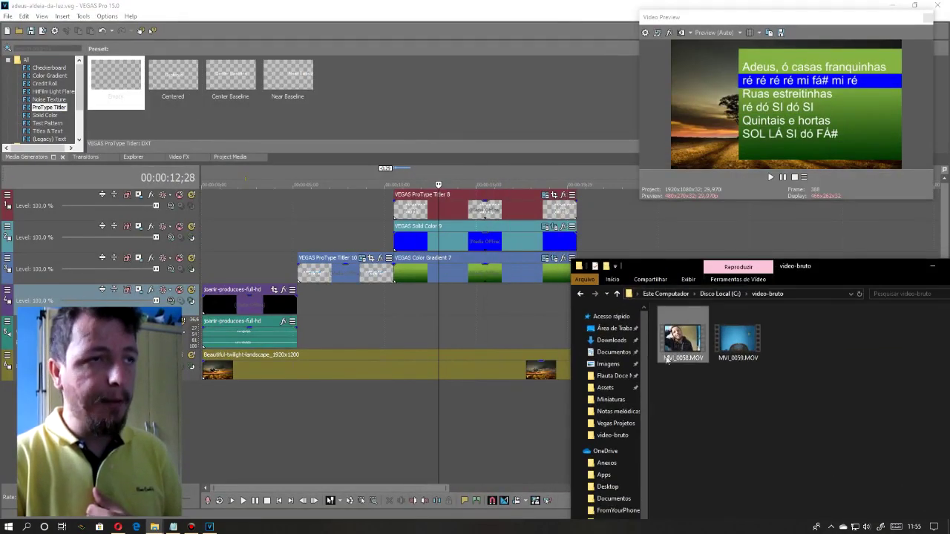
pyautogui.moveTo(686, 345); pyautogui.dragTo(408, 319)
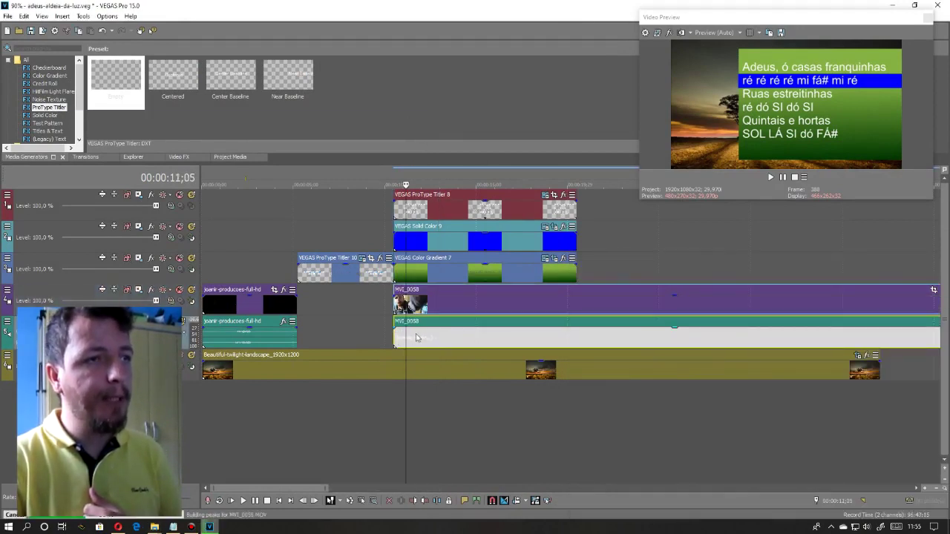
# - Locate where the flute playing begins in the MVI_0058 clip and split the clip there at 00:01:34;19
pyautogui.click(445, 309)
pyautogui.scroll(-3, 480, 310)
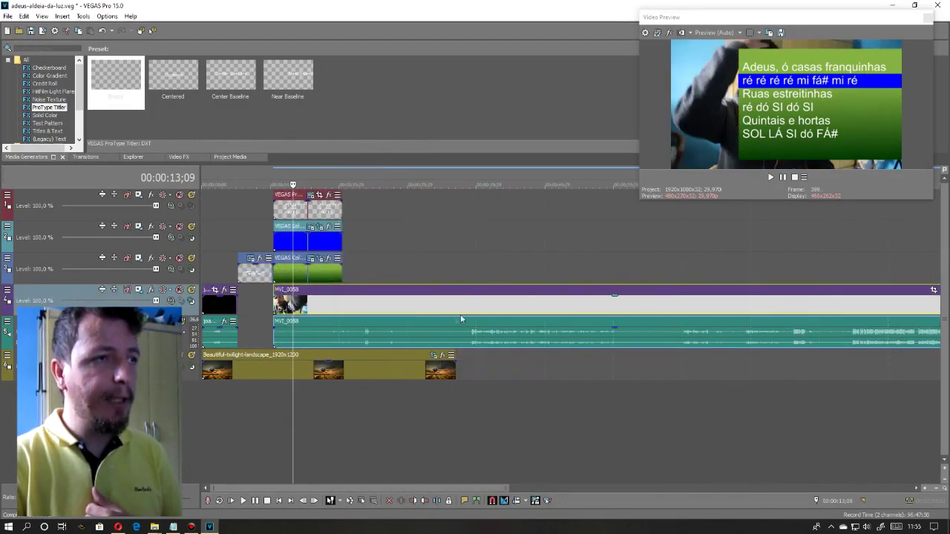
pyautogui.click(381, 312)
pyautogui.click(463, 313)
pyautogui.press('space')
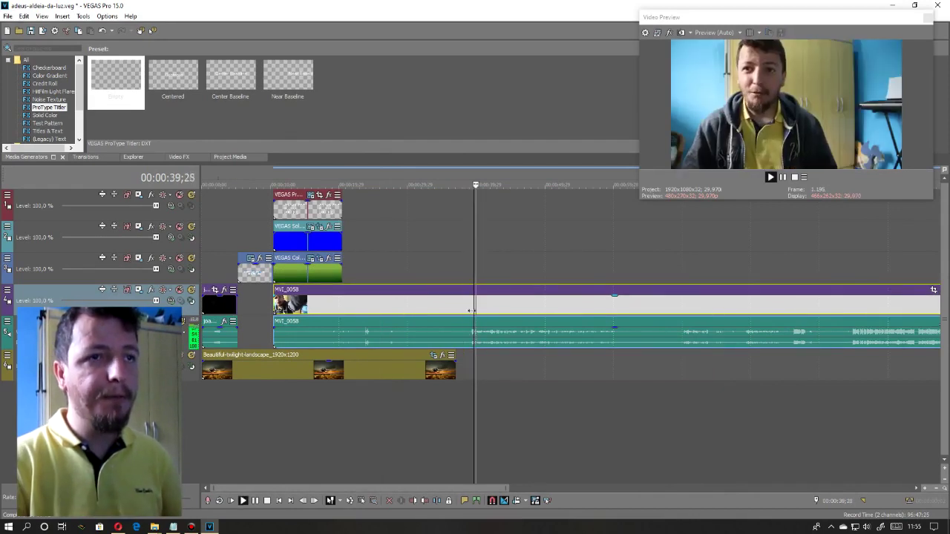
pyautogui.click(850, 313)
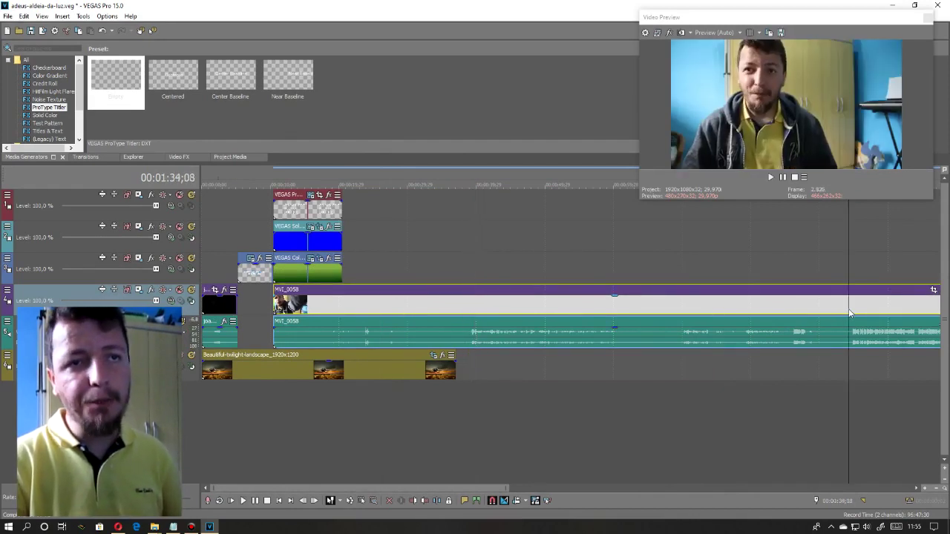
pyautogui.scroll(2, 567, 334)
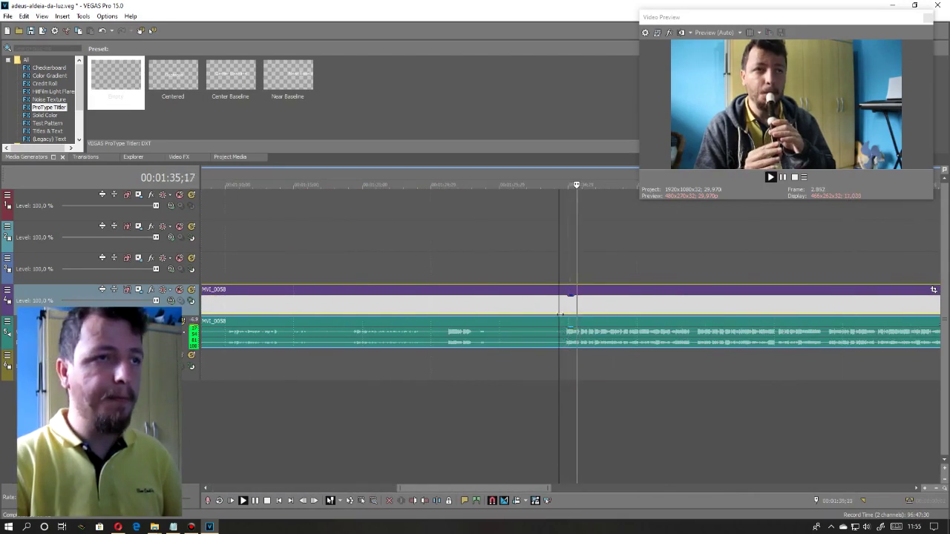
pyautogui.press('space')
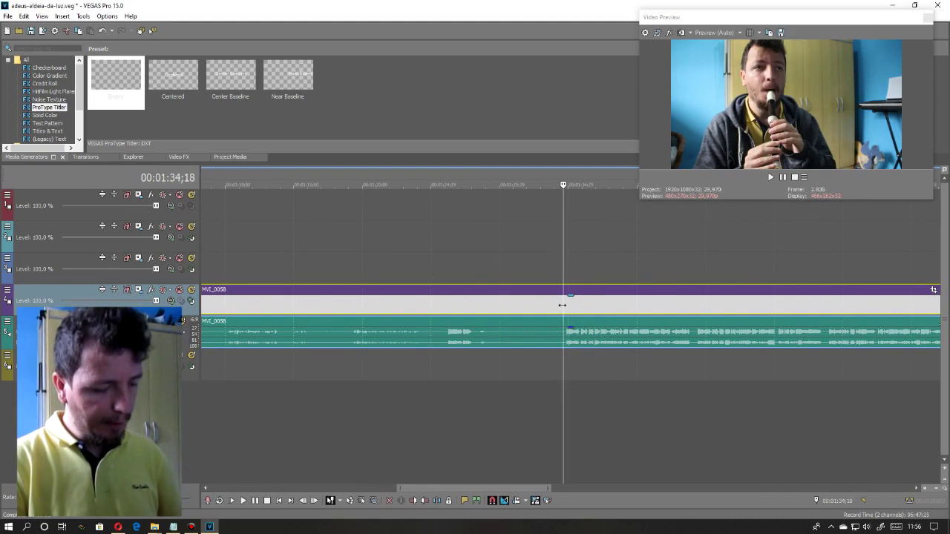
pyautogui.click(564, 307)
pyautogui.press('s')
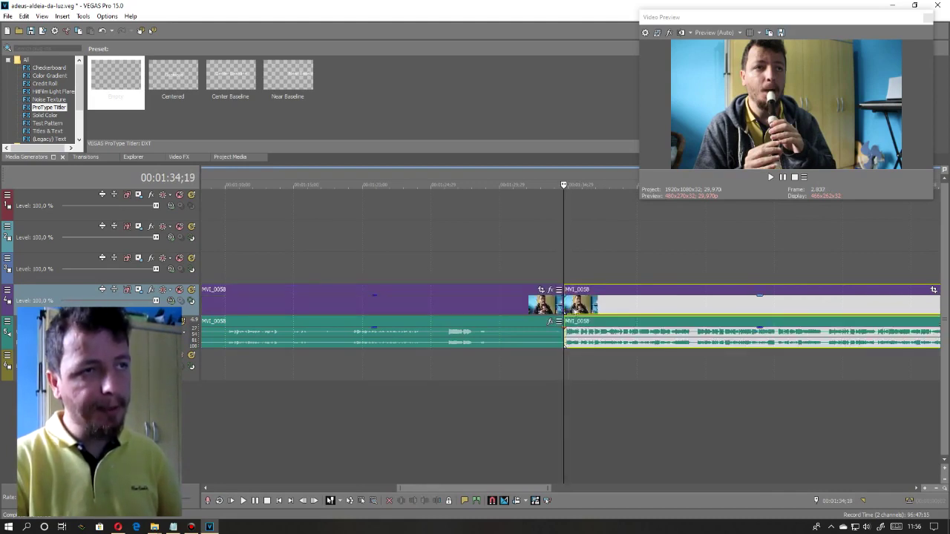
# - Delete the part of the MVI_0058 clip before the split
pyautogui.click(472, 304)
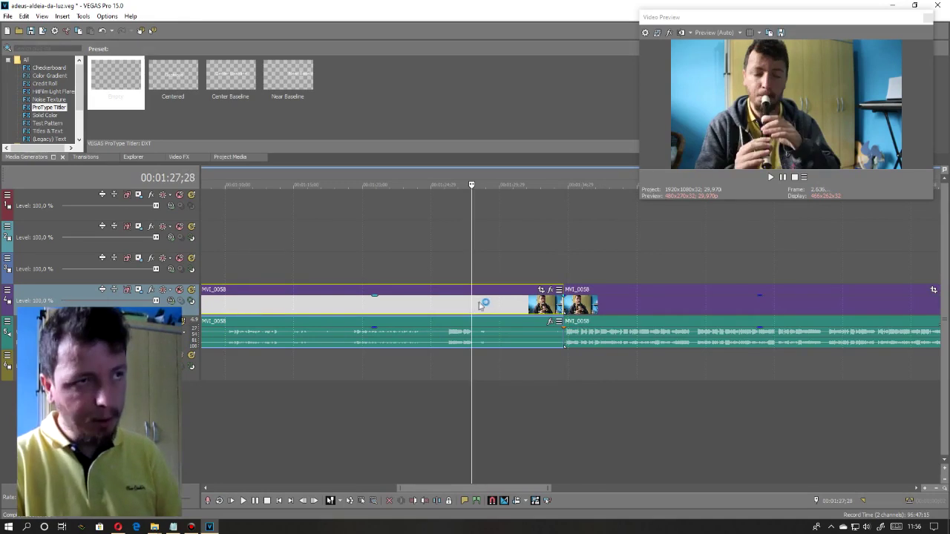
pyautogui.press('Delete')
pyautogui.scroll(-5, 579, 308)
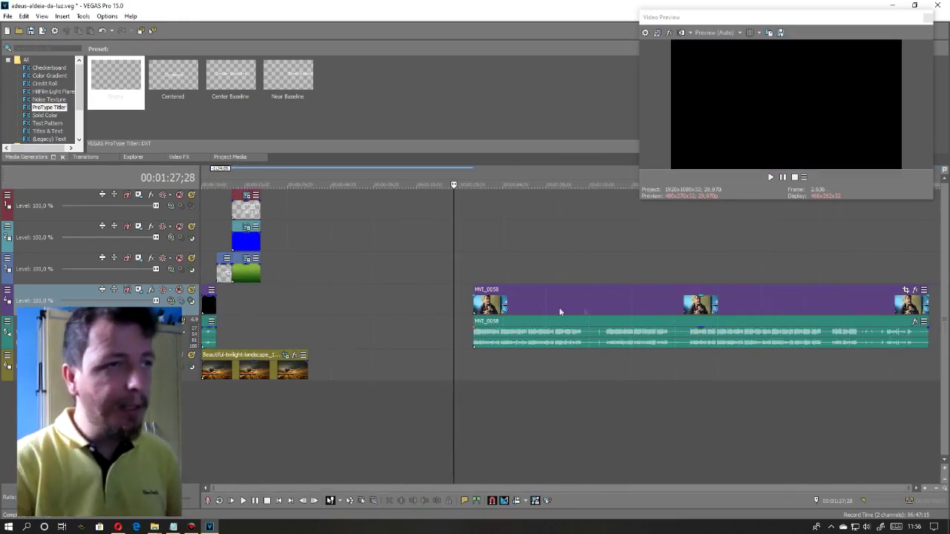
# - Move the remaining MVI_0058 clip to start together with the verse text, blue strip and green gradient events
pyautogui.moveTo(519, 307); pyautogui.dragTo(275, 312)
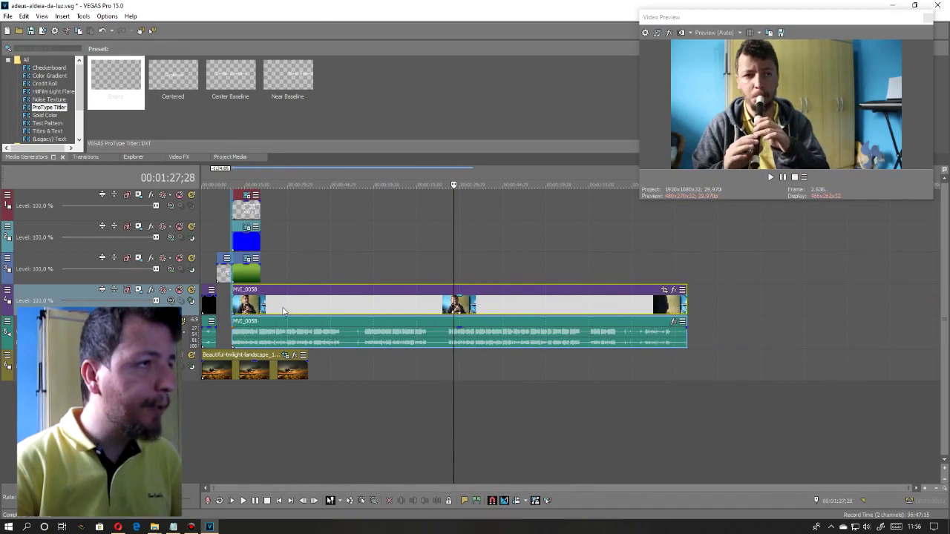
pyautogui.click(234, 307)
pyautogui.scroll(3, 244, 308)
pyautogui.click(295, 311)
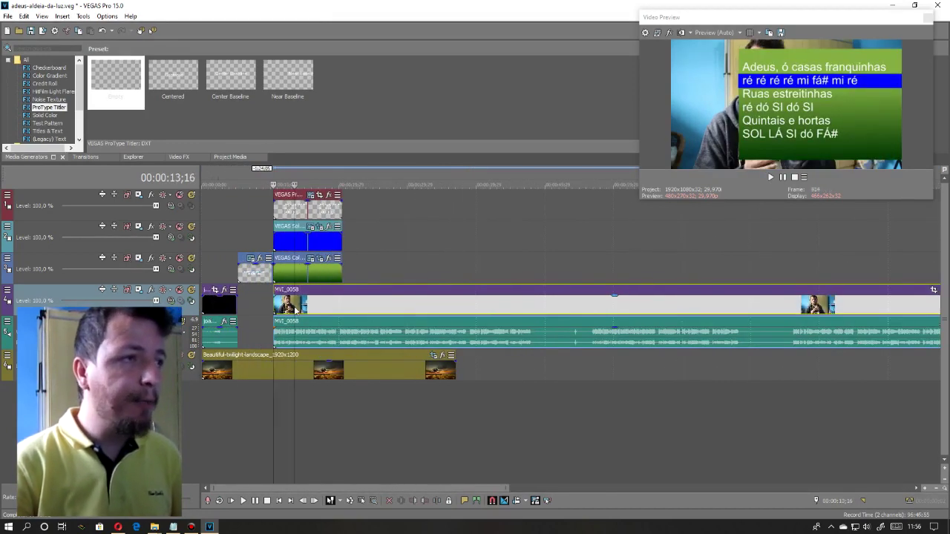
pyautogui.scroll(-3, 681, 327)
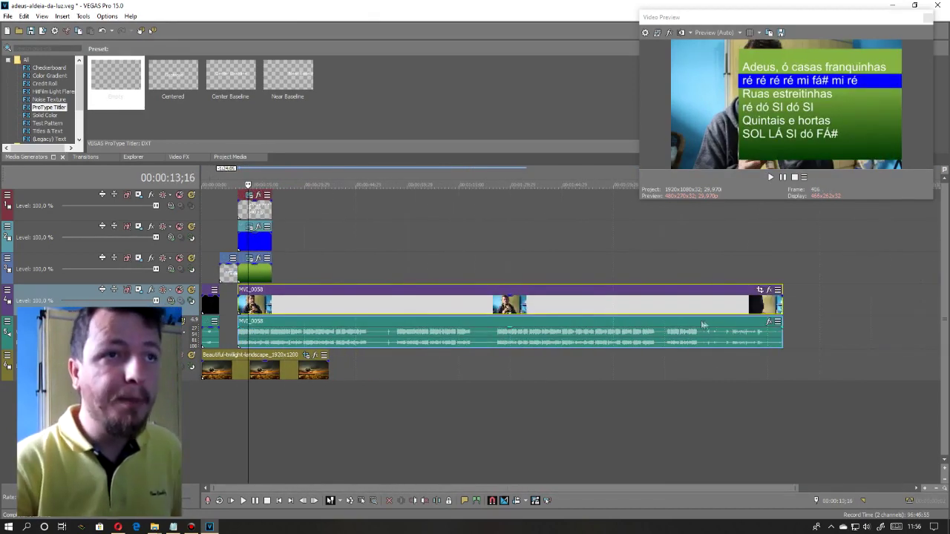
# - Enlarge the MVI_0058 clip's Pan/Crop frame to about 2228 by 1253 and shift its X center to about 1626, placing the flutist beside the verse panel
pyautogui.click(758, 290)
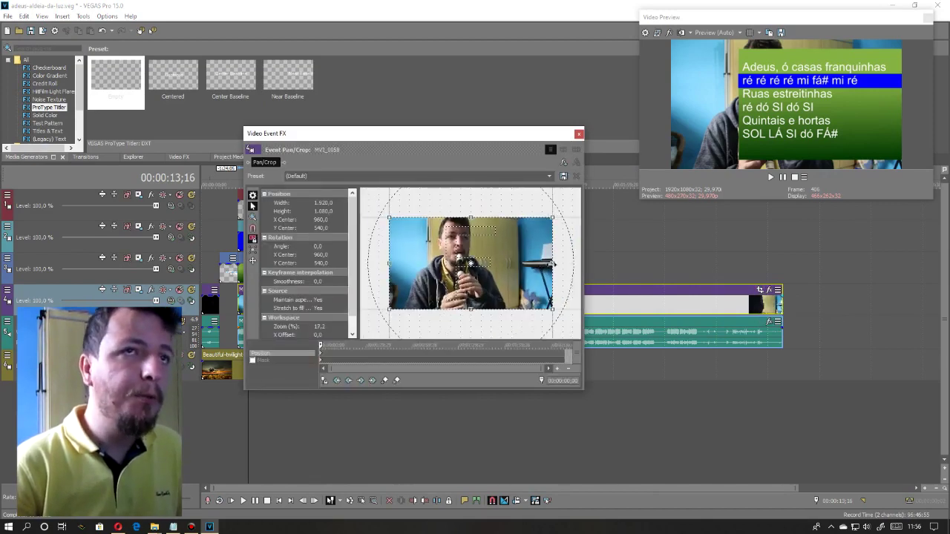
pyautogui.moveTo(558, 263); pyautogui.dragTo(575, 262)
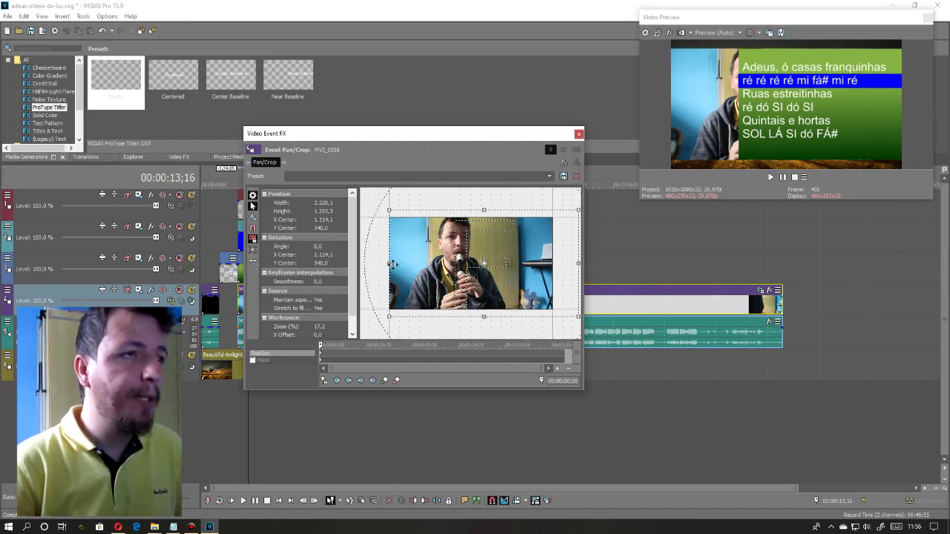
pyautogui.moveTo(443, 264); pyautogui.dragTo(469, 264)
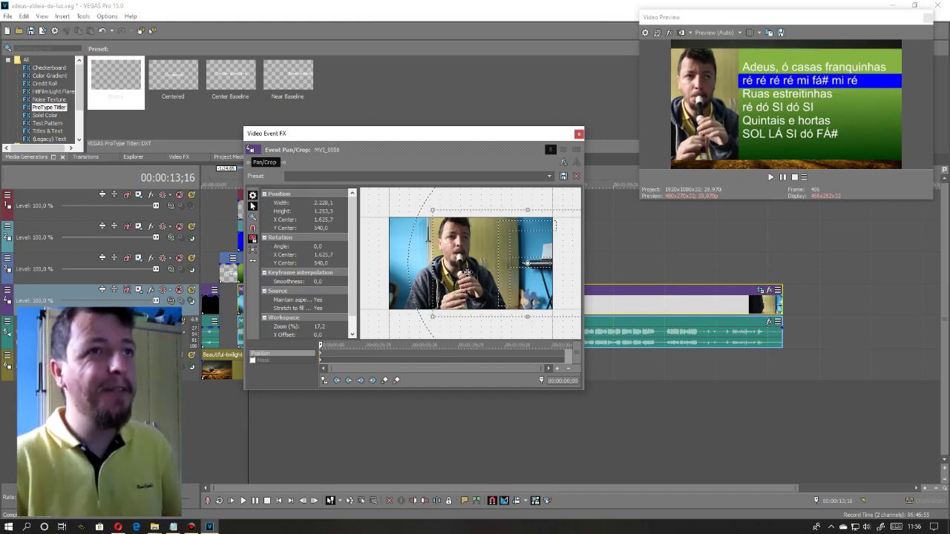
# - Enable masking on the MVI_0058 clip and draw a positive rectangular mask around the flutist, cutting off the area beside him
pyautogui.click(253, 361)
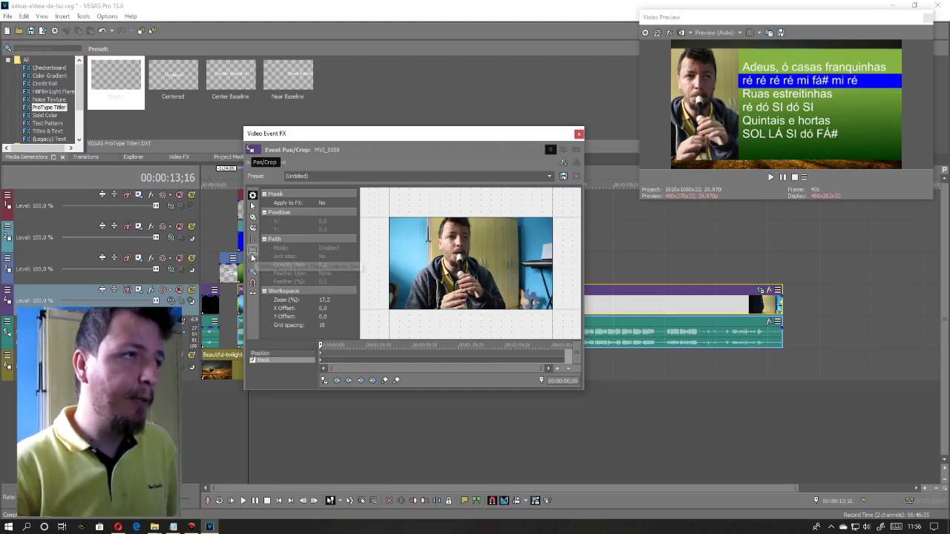
pyautogui.click(253, 251)
pyautogui.moveTo(377, 205); pyautogui.dragTo(487, 319)
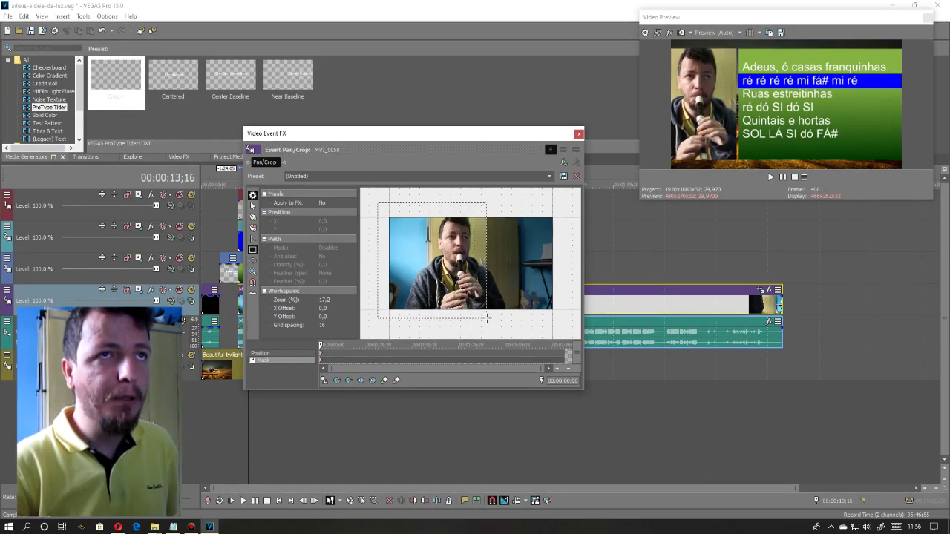
pyautogui.moveTo(486, 319); pyautogui.dragTo(486, 319)
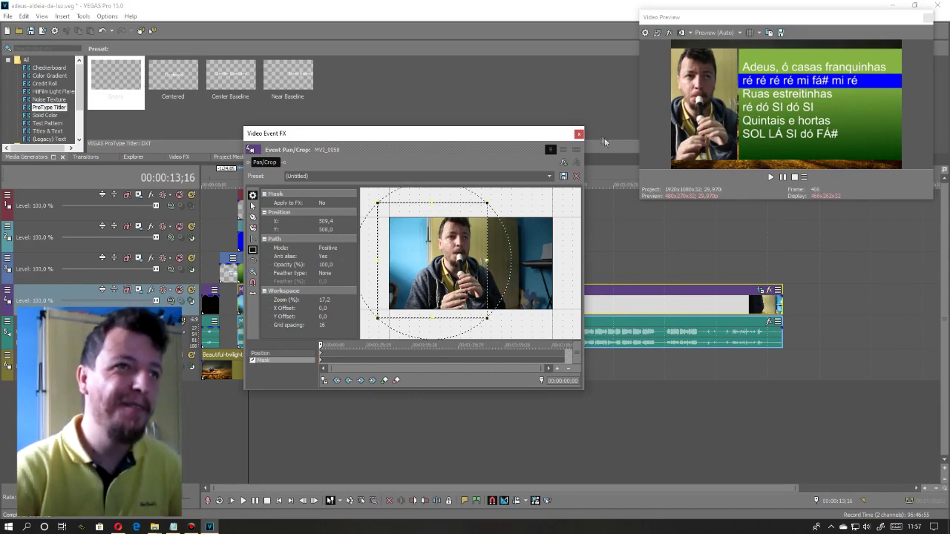
pyautogui.click(579, 133)
# - Play the verse to find where it ends and trim its text, blue strip and green gradient events to 00:00:19;19
pyautogui.click(239, 311)
pyautogui.scroll(2, 245, 311)
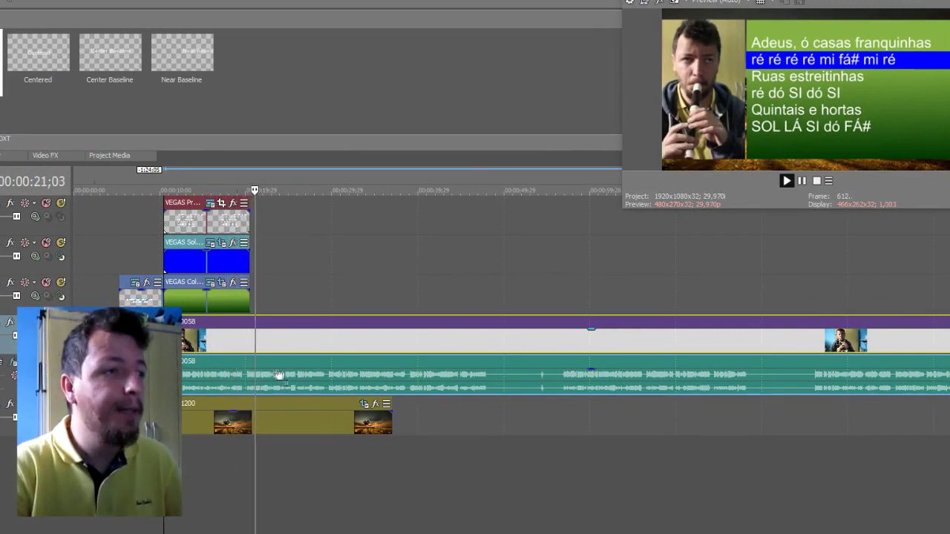
pyautogui.scroll(4, 271, 340)
pyautogui.click(466, 344)
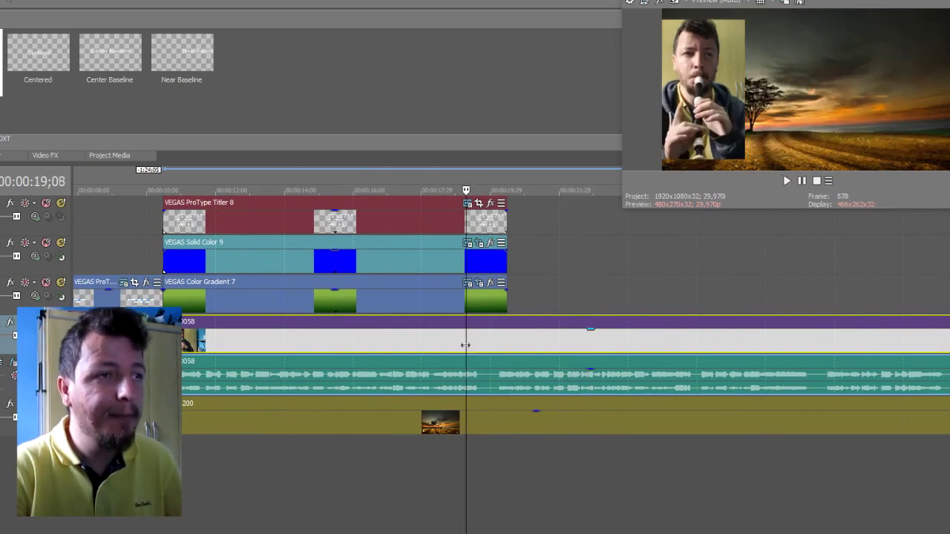
pyautogui.scroll(3, 549, 356)
pyautogui.click(553, 349)
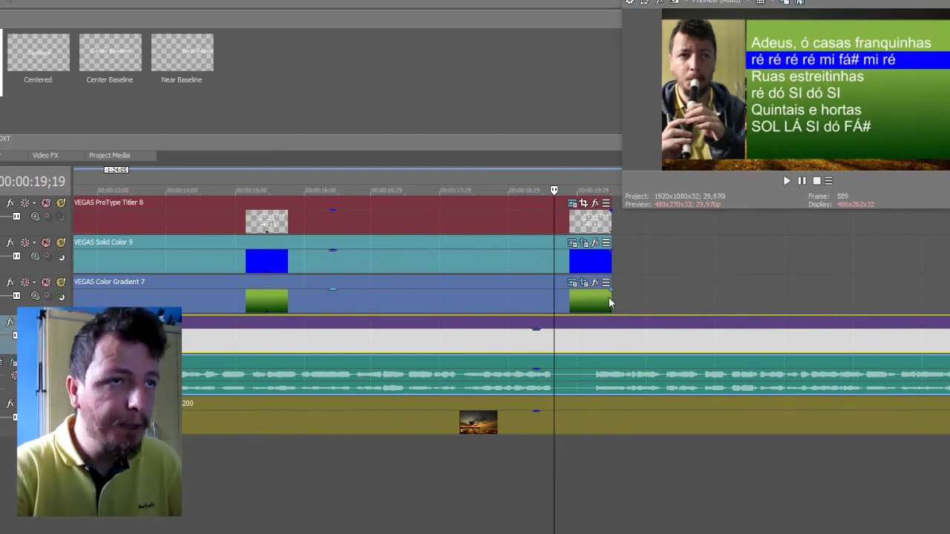
pyautogui.moveTo(608, 302); pyautogui.dragTo(555, 260)
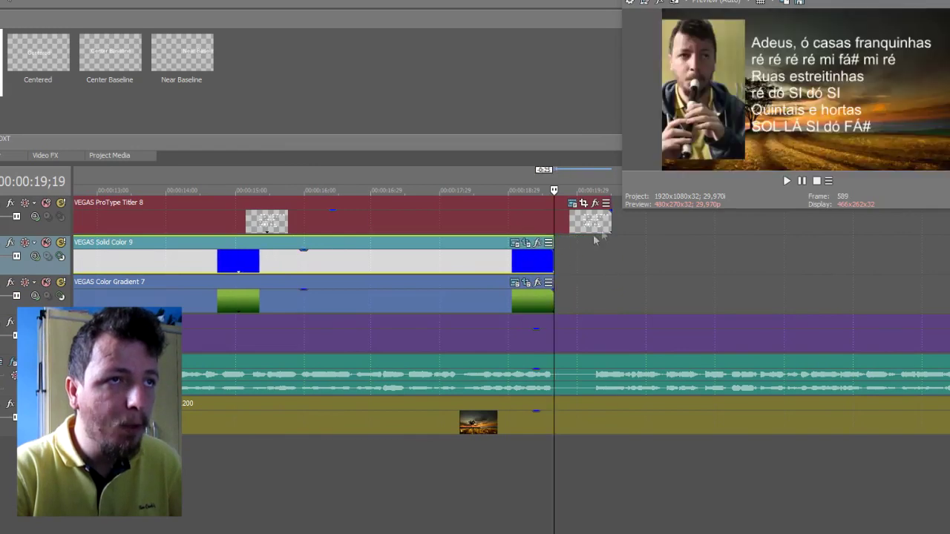
pyautogui.moveTo(609, 221); pyautogui.dragTo(552, 220)
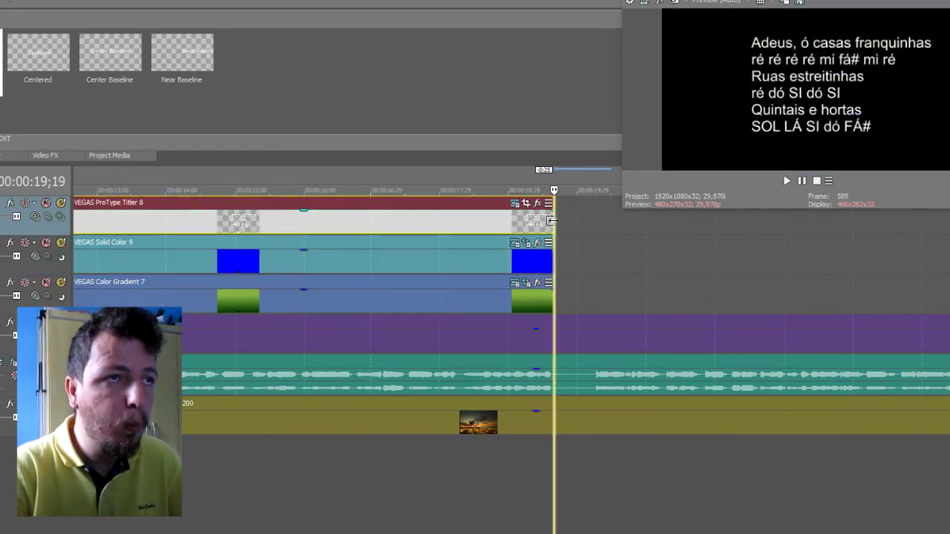
pyautogui.click(479, 259)
# - Mute the blue strip's track and play the verse from its start to review it without the highlight
pyautogui.scroll(-4, 459, 277)
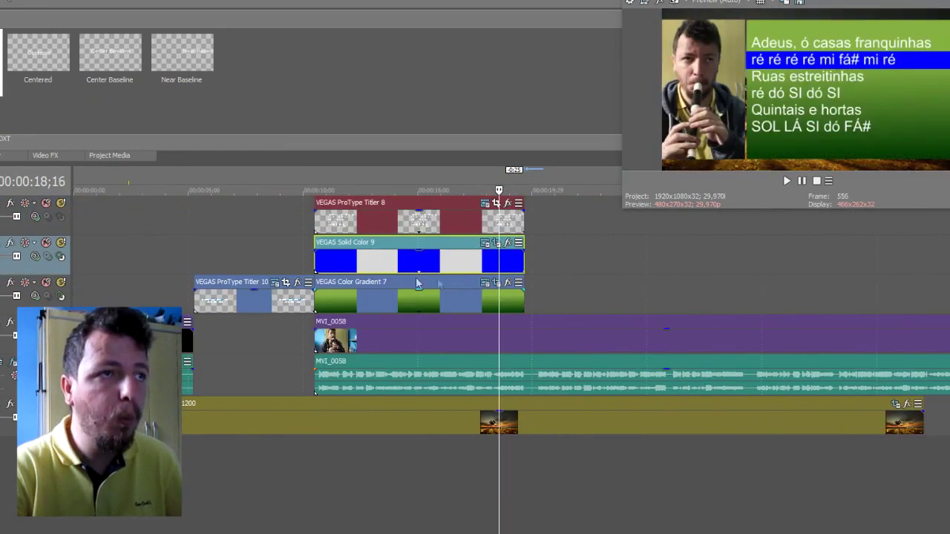
pyautogui.click(435, 295)
pyautogui.click(418, 258)
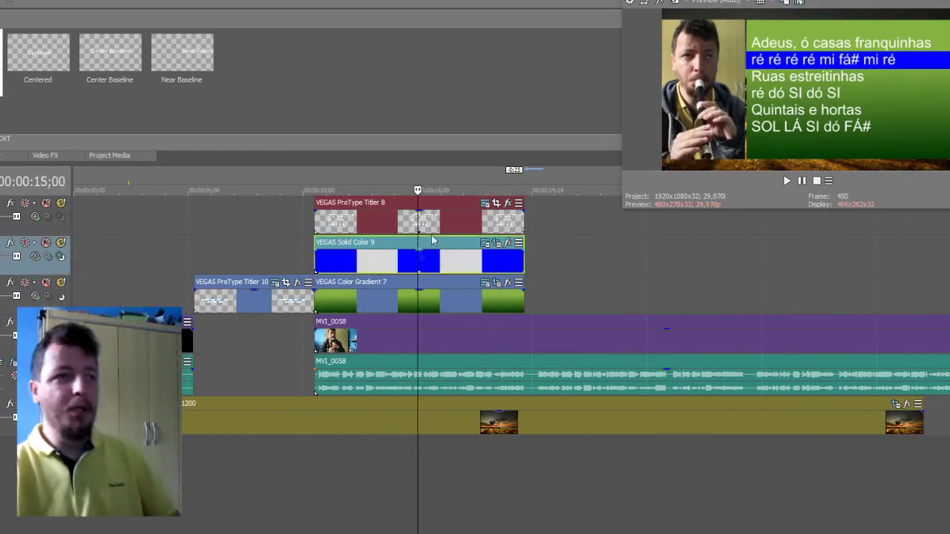
pyautogui.click(443, 224)
pyautogui.click(347, 269)
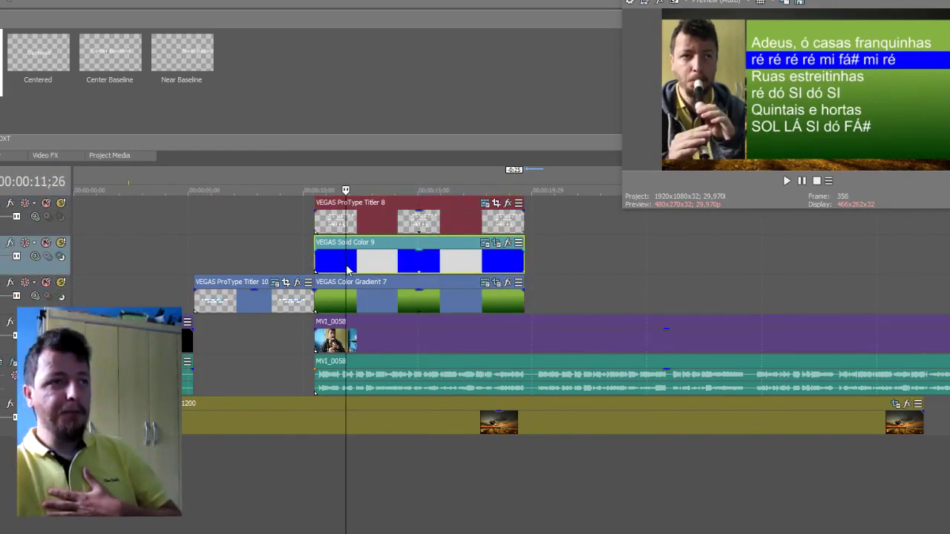
pyautogui.moveTo(413, 251); pyautogui.dragTo(413, 250)
pyautogui.click(47, 245)
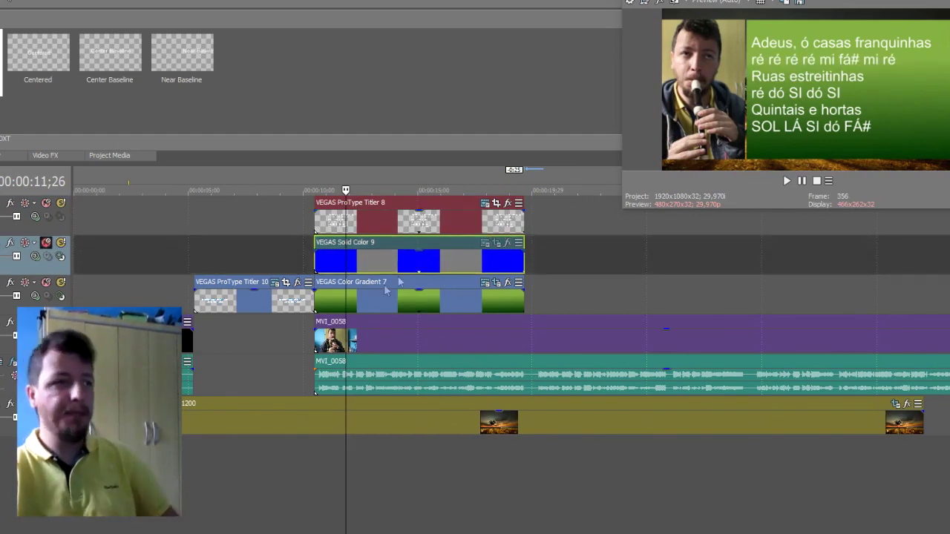
pyautogui.click(317, 340)
pyautogui.press('space')
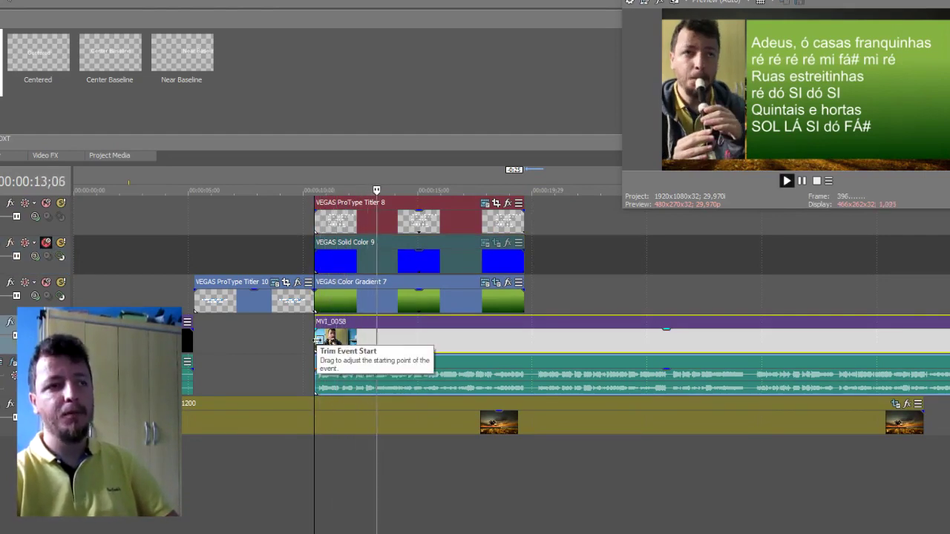
pyautogui.press('space')
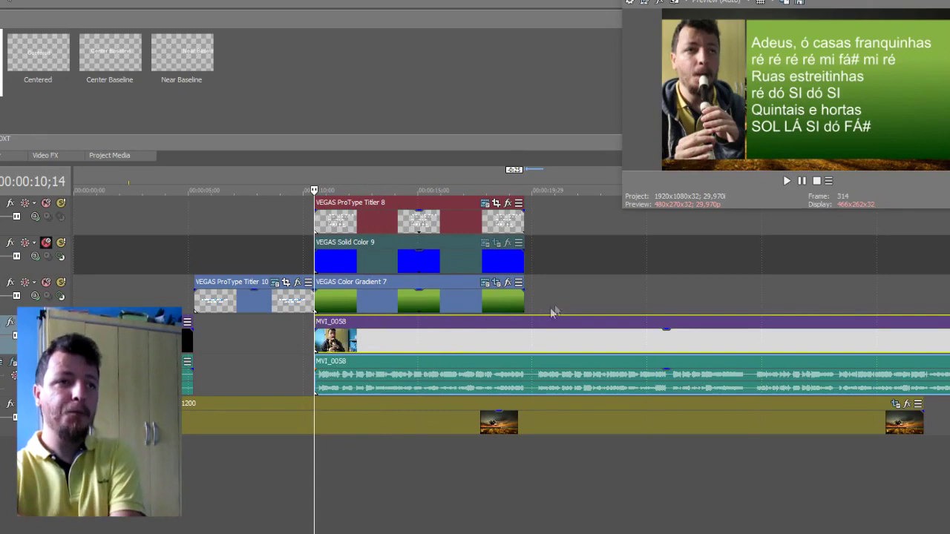
# - Duplicate the verse text, blue strip and green gradient events directly after the originals, creating a new copy of the source media
pyautogui.click(435, 300)
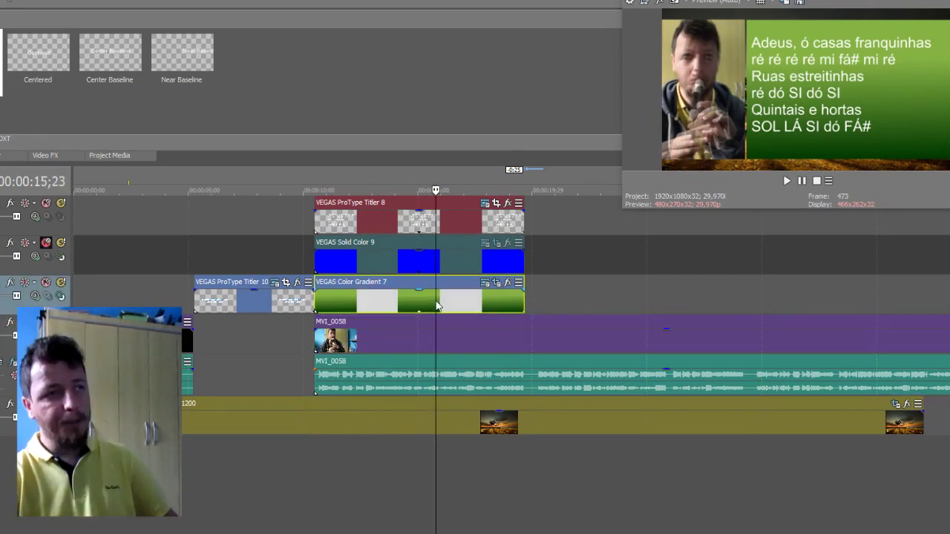
pyautogui.keyDown('ctrl'); pyautogui.click(450, 260); pyautogui.keyUp('ctrl')
pyautogui.keyDown('ctrl'); pyautogui.click(454, 218); pyautogui.keyUp('ctrl')
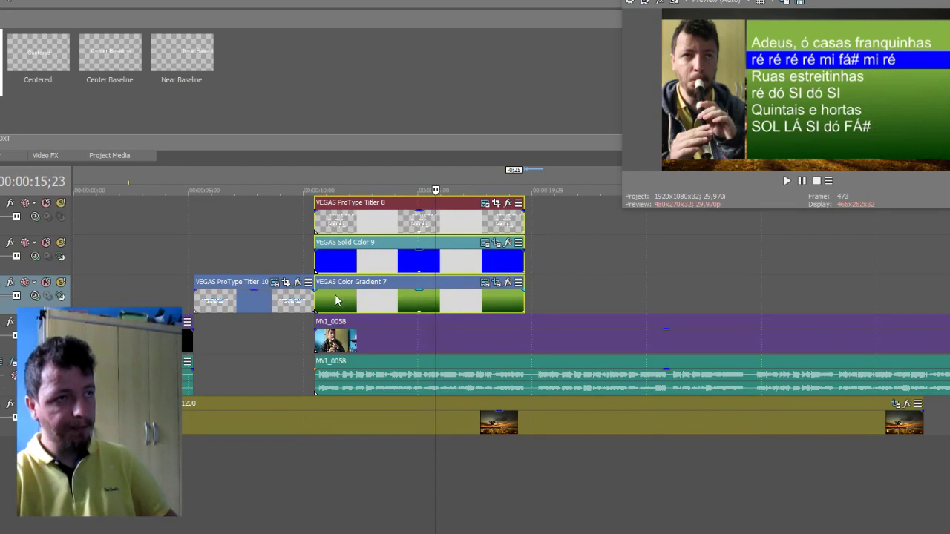
pyautogui.moveTo(340, 299); pyautogui.dragTo(548, 299)
pyautogui.moveTo(385, 146); pyautogui.dragTo(420, 104)
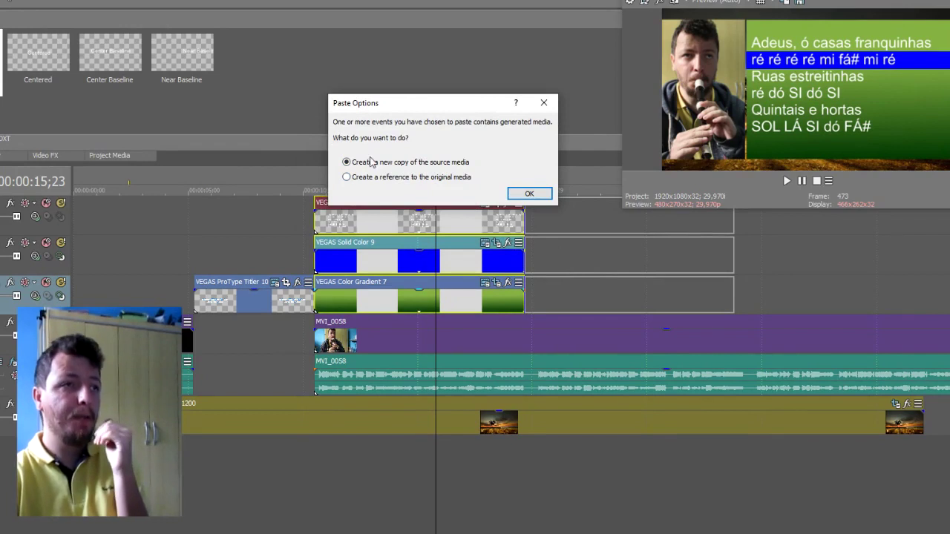
pyautogui.click(529, 194)
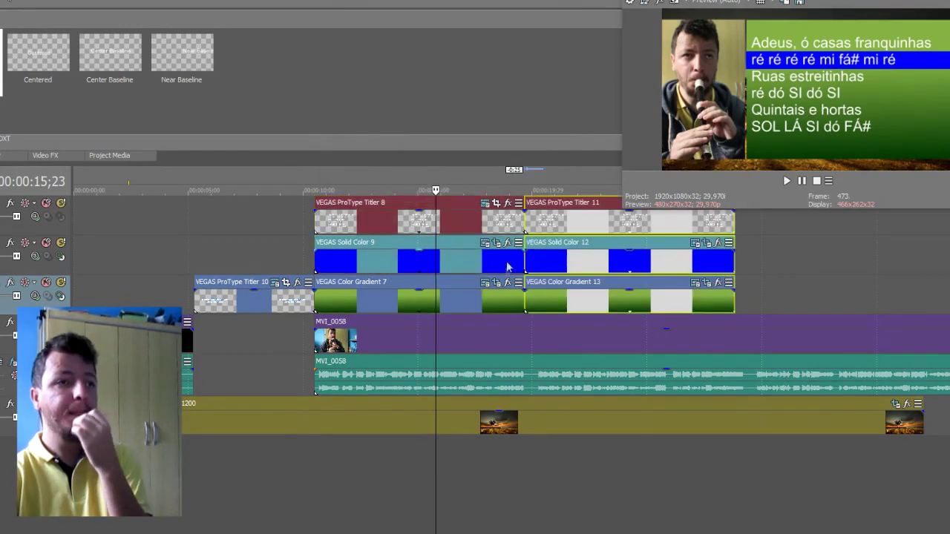
# - Compare the original verse text event with its duplicated text and gradient events in the preview
pyautogui.click(600, 304)
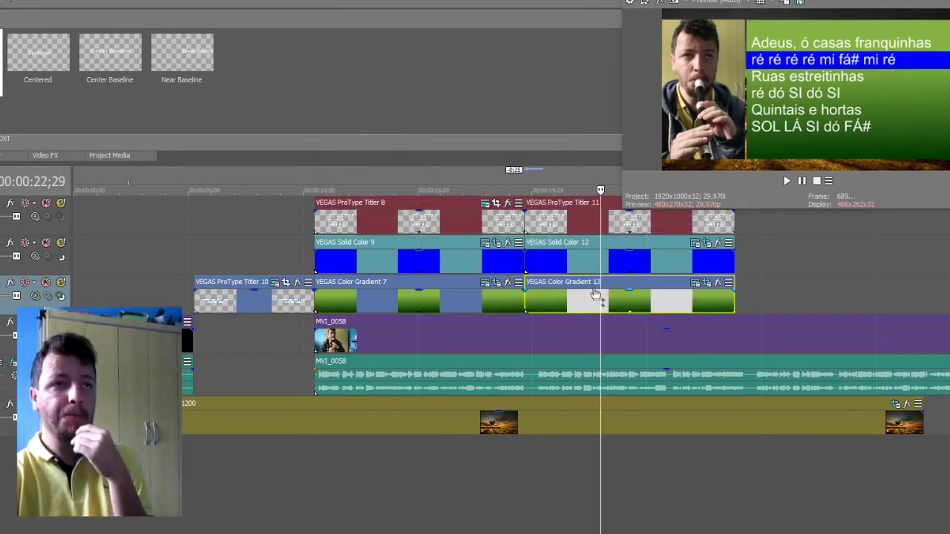
pyautogui.click(573, 227)
pyautogui.click(580, 299)
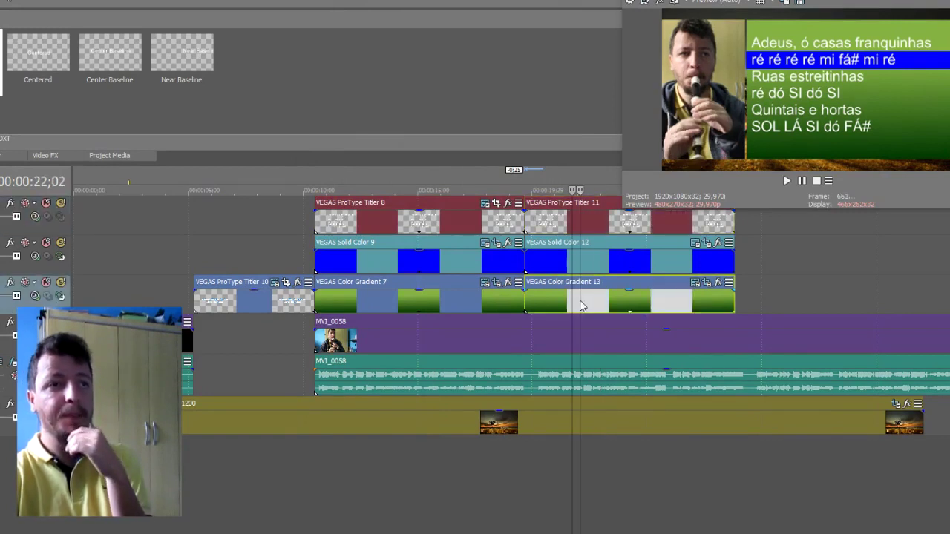
pyautogui.click(460, 215)
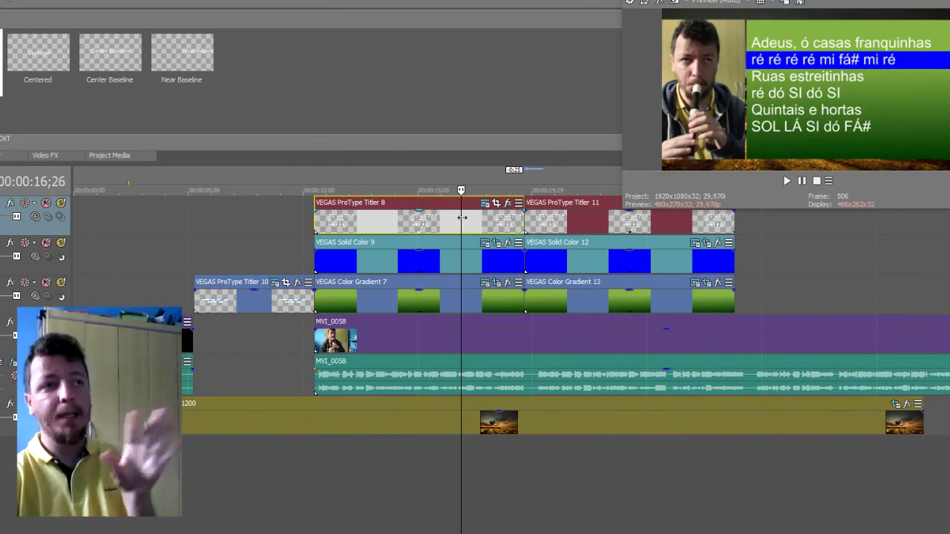
pyautogui.click(580, 223)
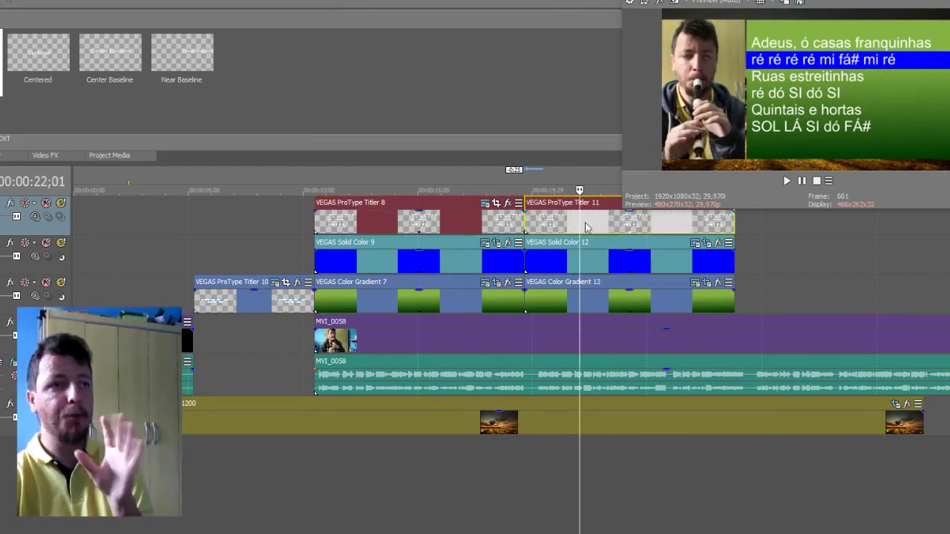
# - Shrink the preview window and duplicate the second verse text event after itself as a reference to the original media
pyautogui.moveTo(631, 195); pyautogui.dragTo(647, 178)
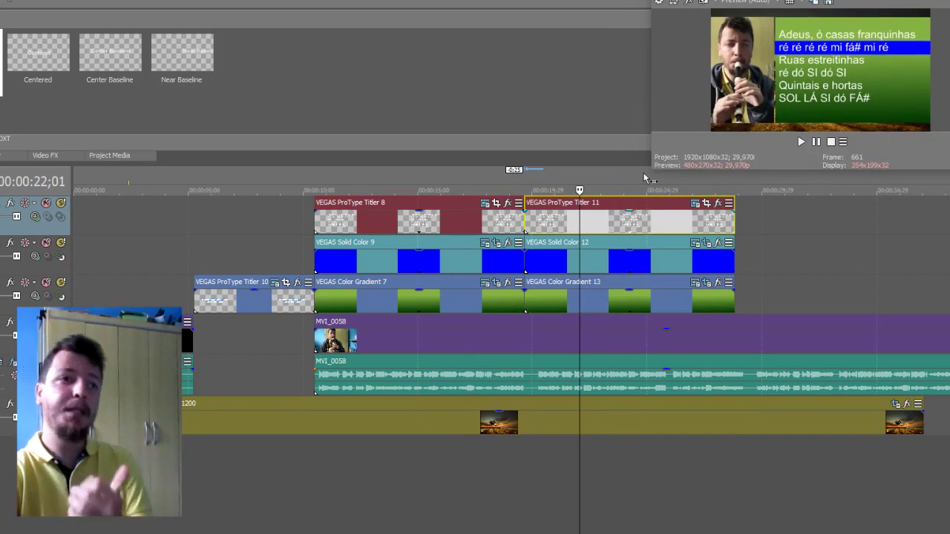
pyautogui.click(656, 227)
pyautogui.moveTo(541, 224); pyautogui.dragTo(769, 215)
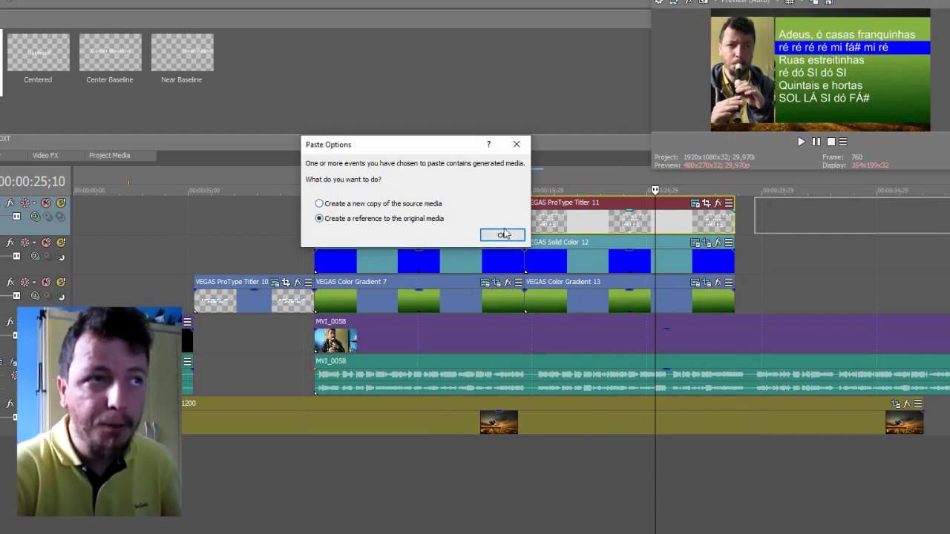
pyautogui.click(503, 234)
# - Insert a long run of the letter "a" before "mi" in the second line of the second verse text event
pyautogui.click(687, 224)
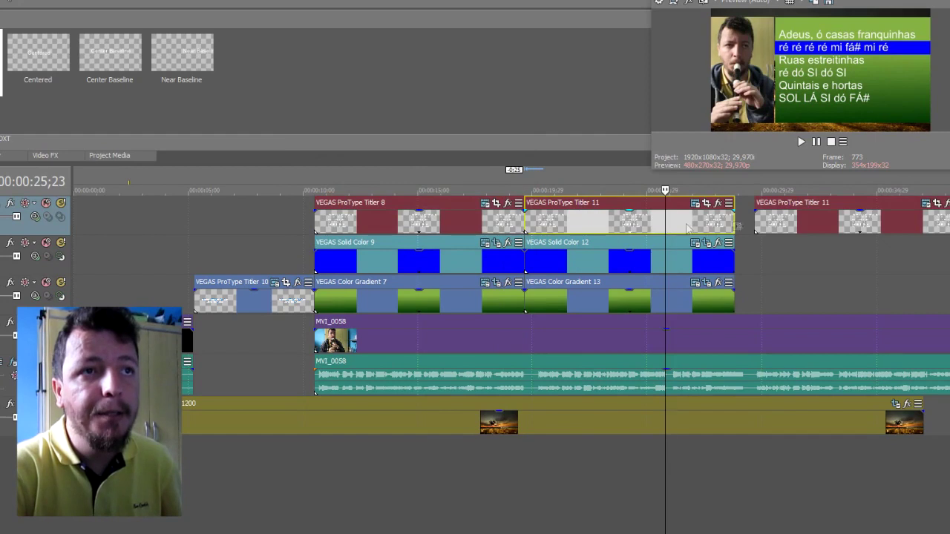
pyautogui.click(808, 223)
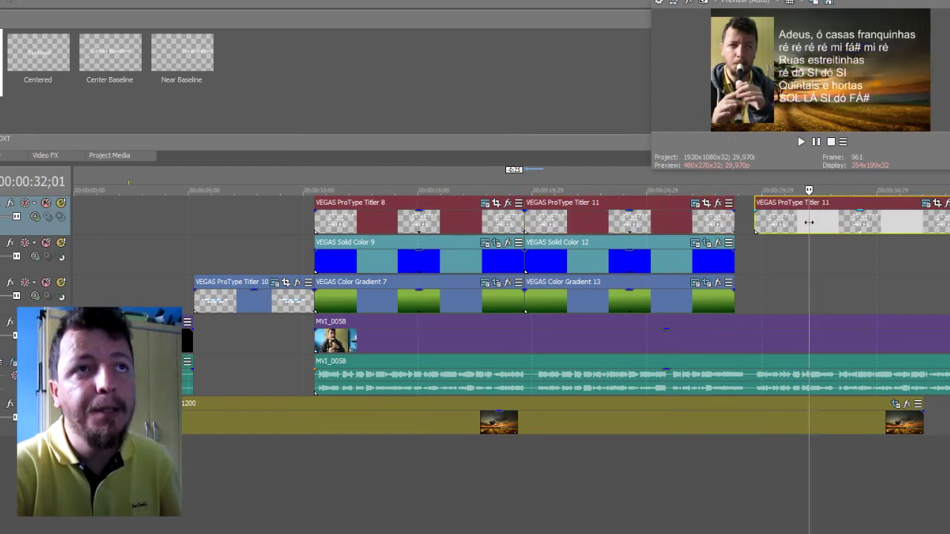
pyautogui.click(685, 221)
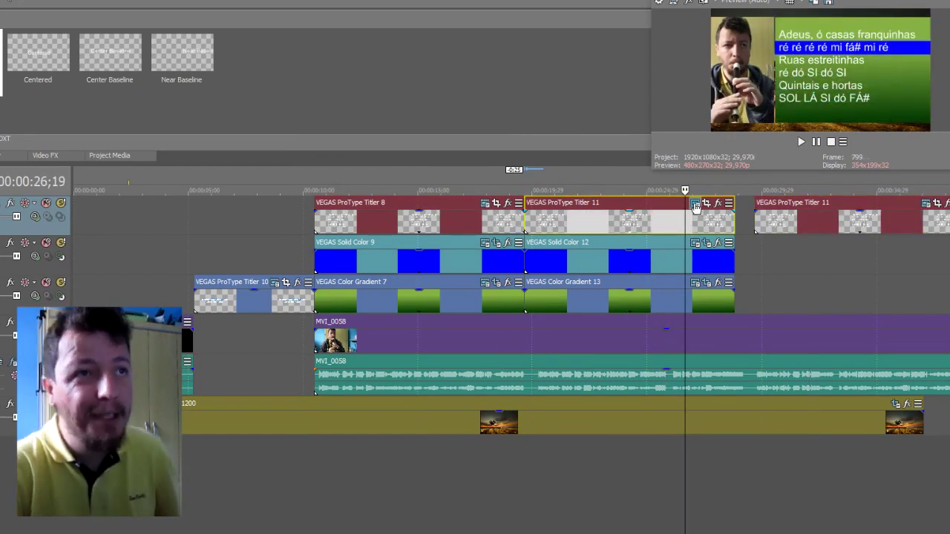
pyautogui.click(695, 205)
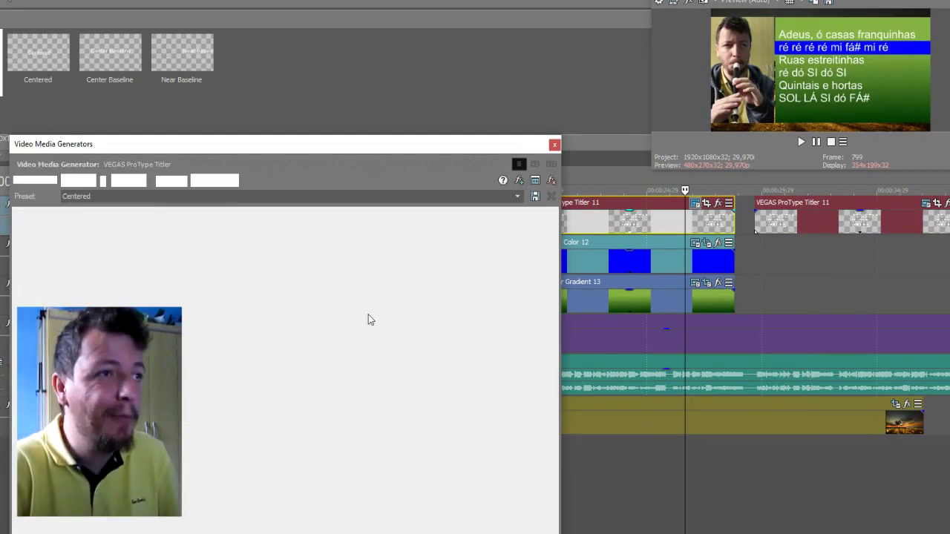
pyautogui.doubleClick(398, 297)
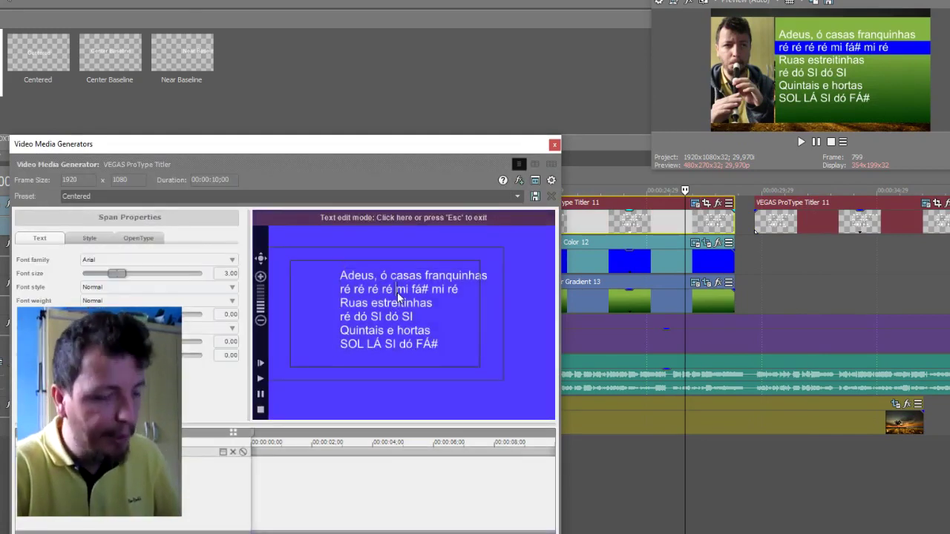
pyautogui.write('aaaaaaaaaaaaaaaaaa')
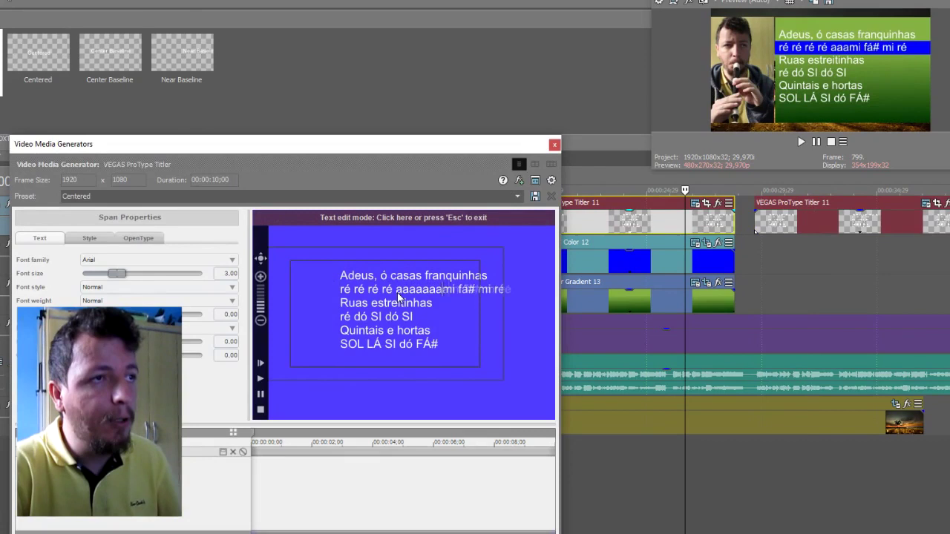
pyautogui.press('Escape')
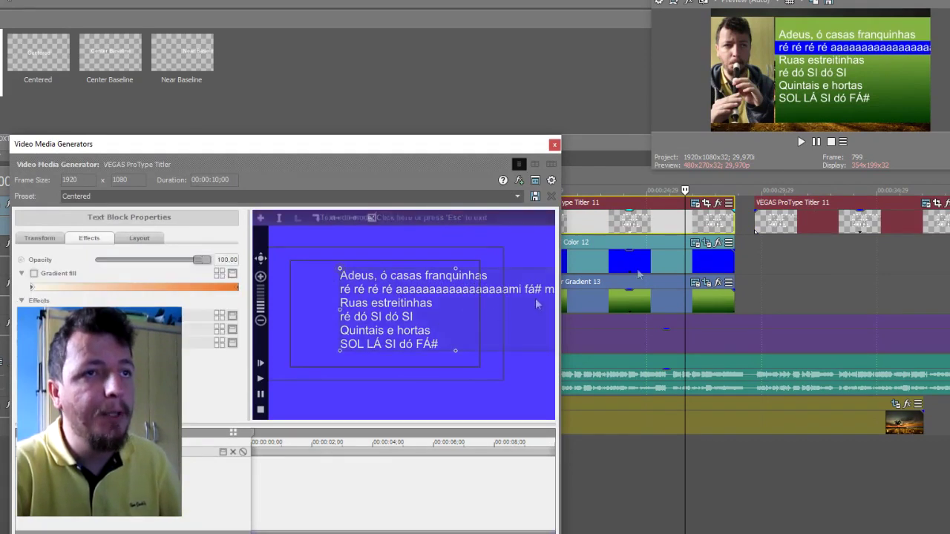
# - Compare the referenced text duplicate, the original verse text and the edited second verse text in the preview
pyautogui.click(823, 226)
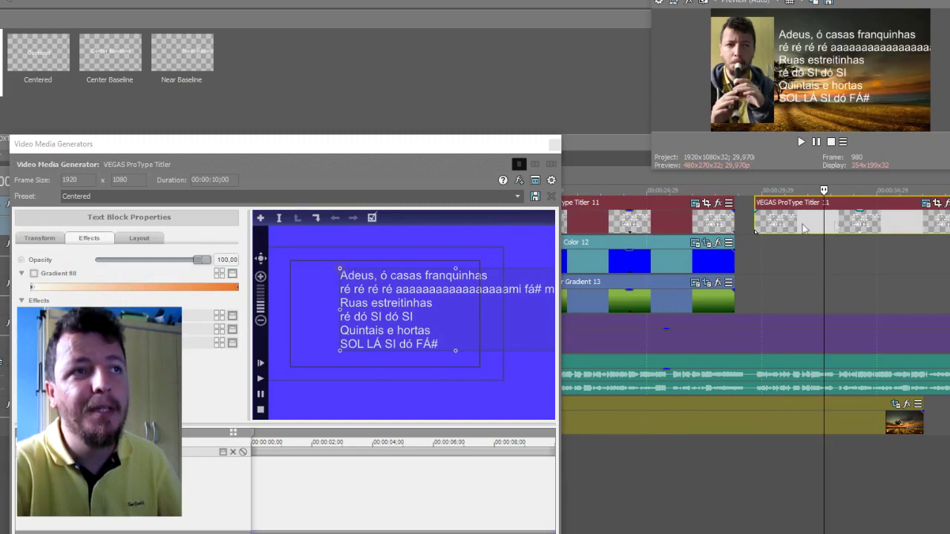
pyautogui.moveTo(436, 152); pyautogui.dragTo(170, 155)
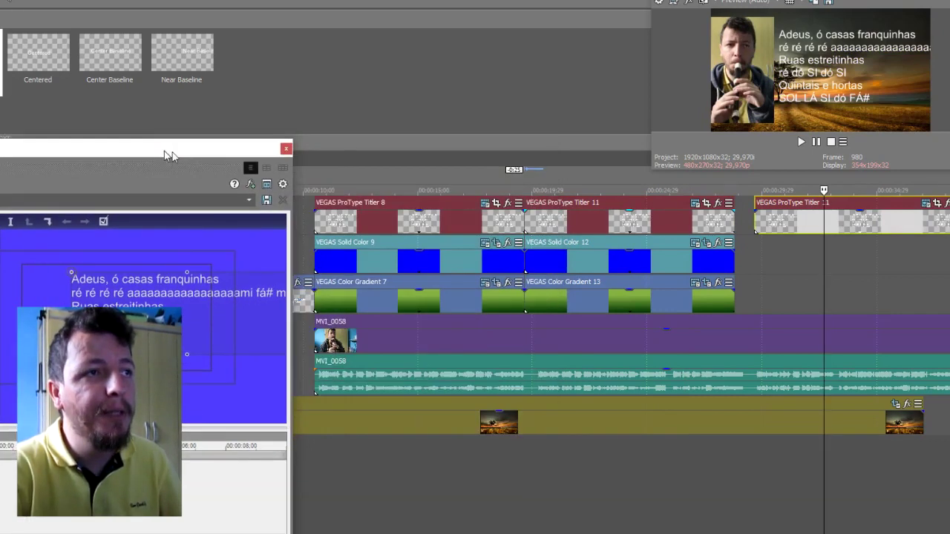
pyautogui.click(469, 226)
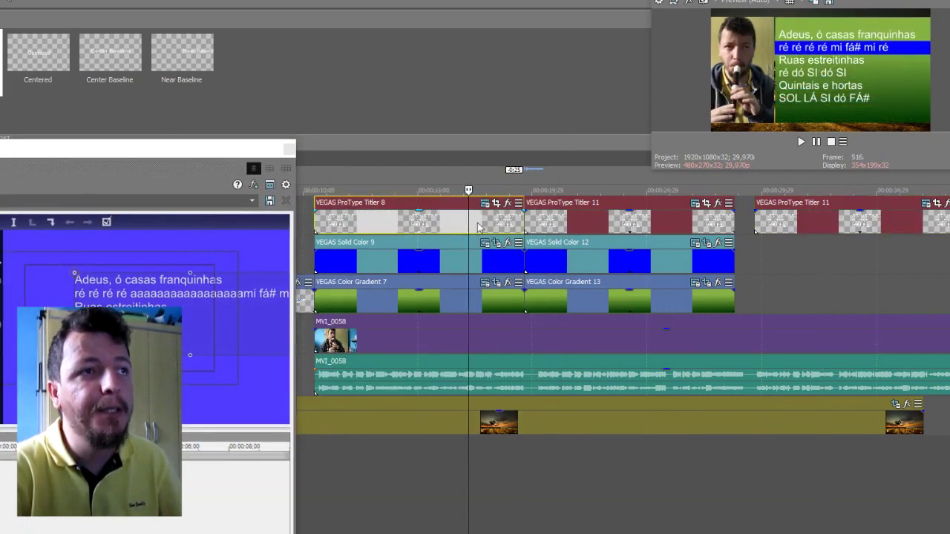
pyautogui.click(584, 224)
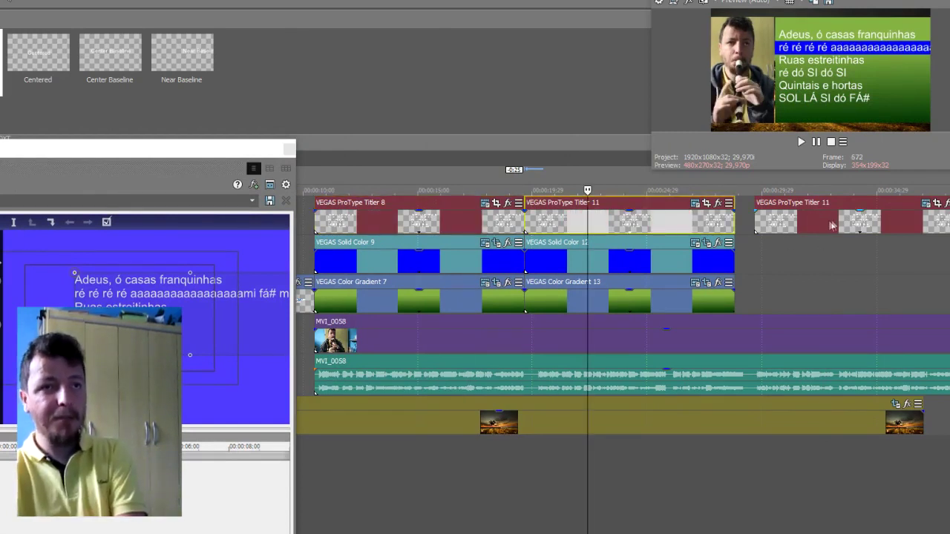
# - Close the text generator and delete the referenced text duplicate after the second verse
pyautogui.click(289, 150)
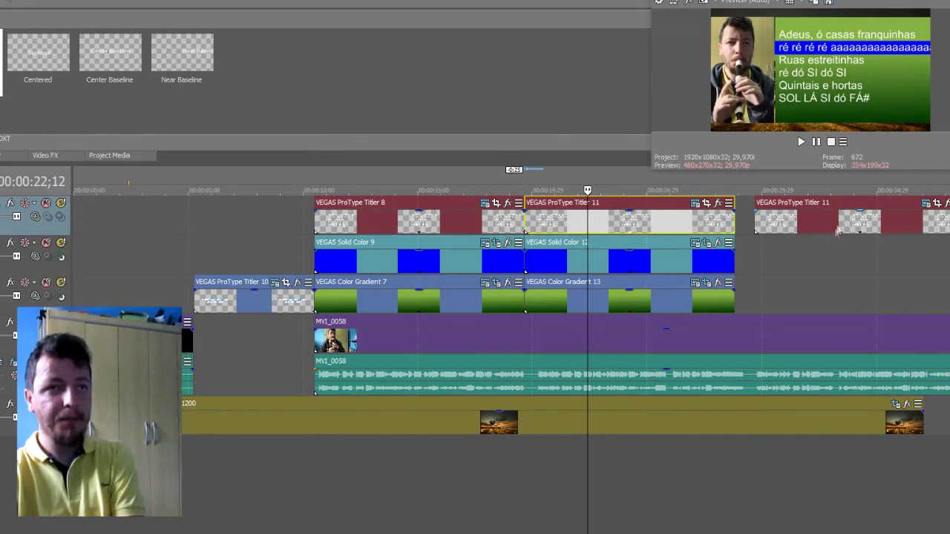
pyautogui.click(836, 231)
pyautogui.press('Delete')
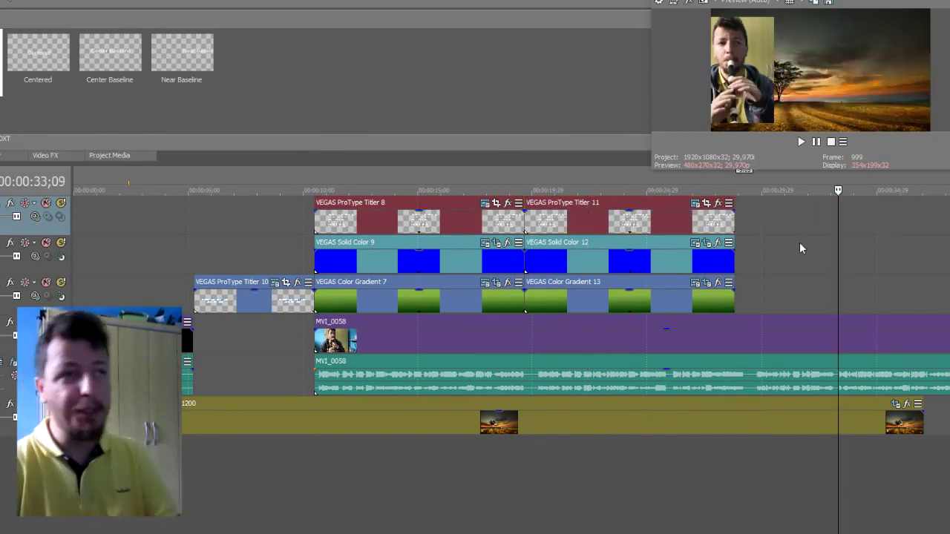
# - Compare the edited second verse text event with the first verse's text and gradient events in the preview
pyautogui.click(611, 223)
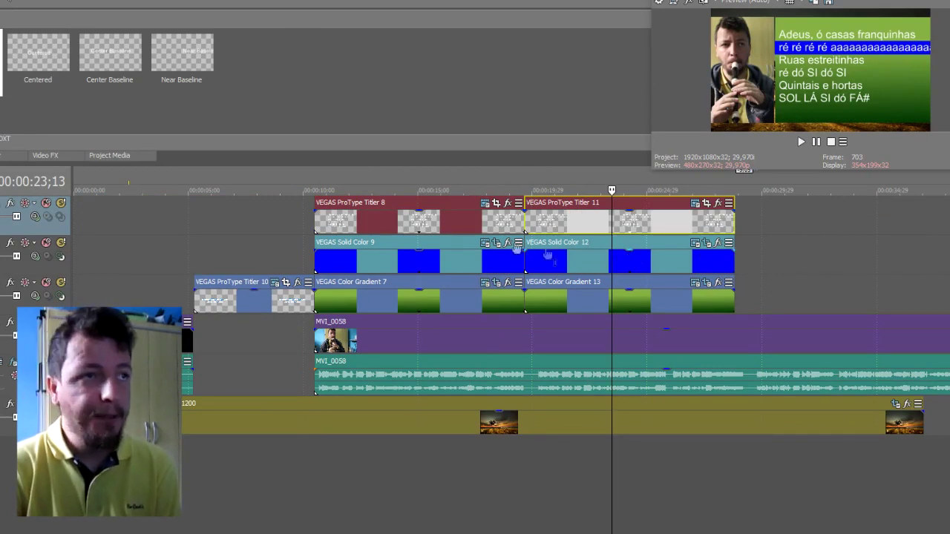
pyautogui.click(466, 226)
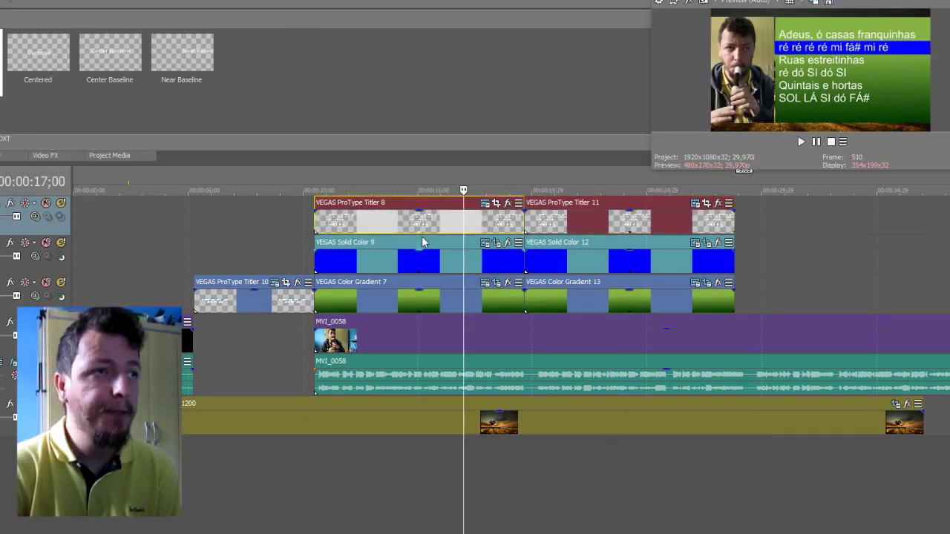
pyautogui.click(468, 305)
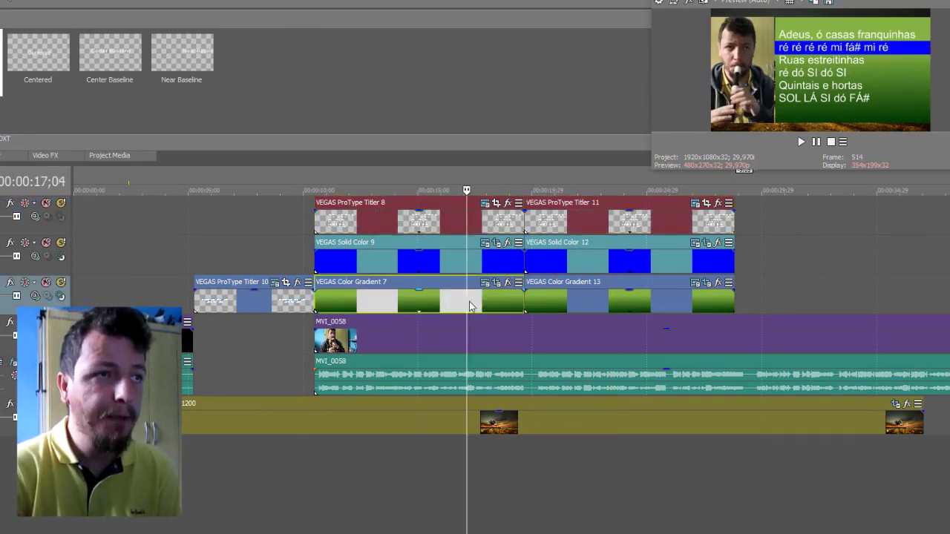
# - Recolour the second verse's gradient with the first control point light blue (0, 170, 255) and the second one magenta
pyautogui.click(626, 304)
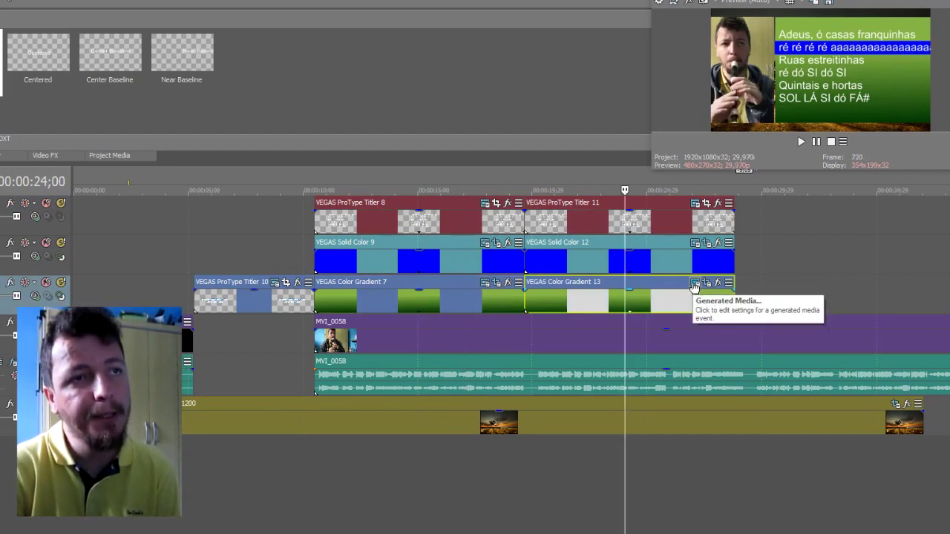
pyautogui.click(693, 286)
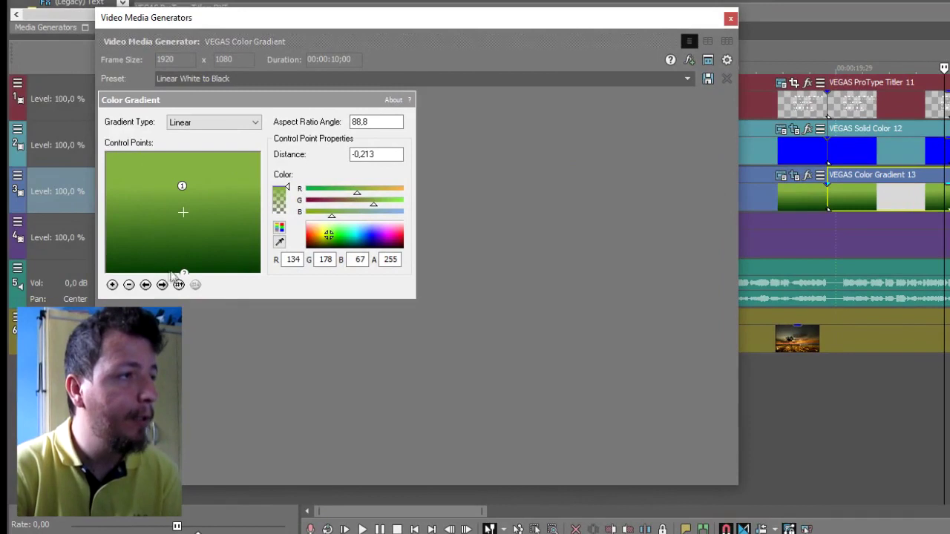
pyautogui.click(185, 272)
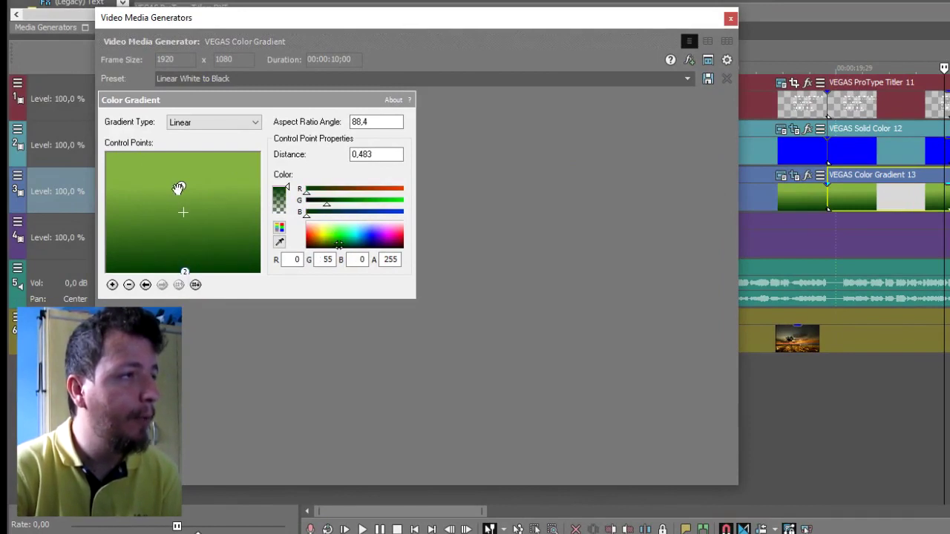
pyautogui.click(180, 185)
pyautogui.click(360, 236)
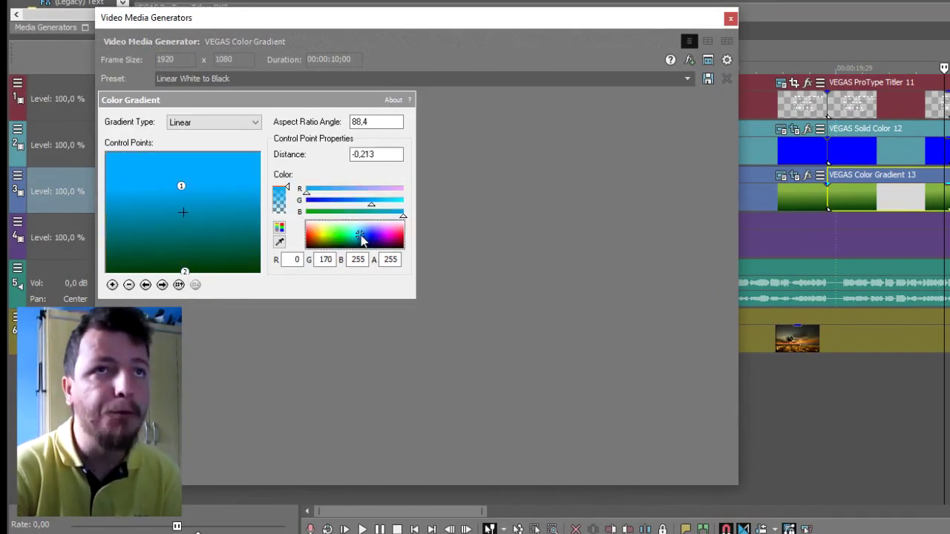
pyautogui.click(184, 271)
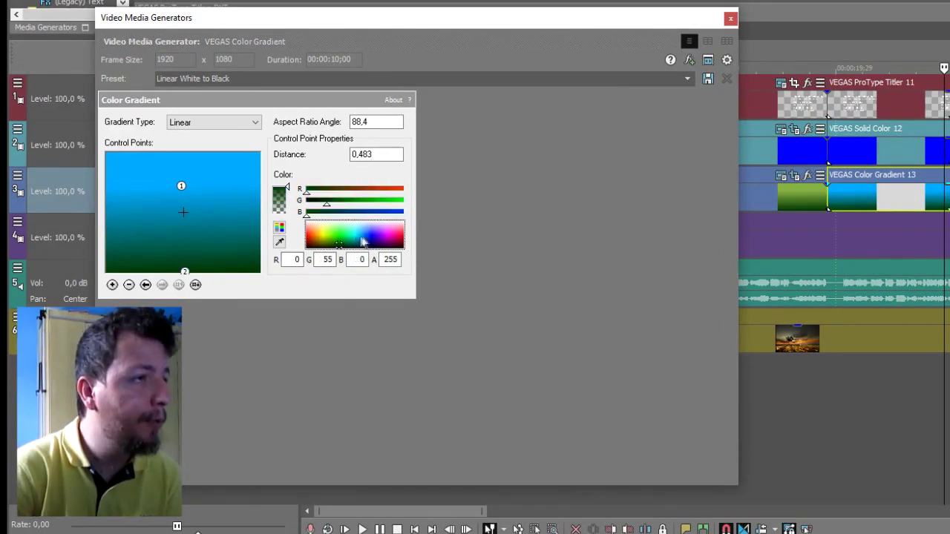
pyautogui.click(386, 240)
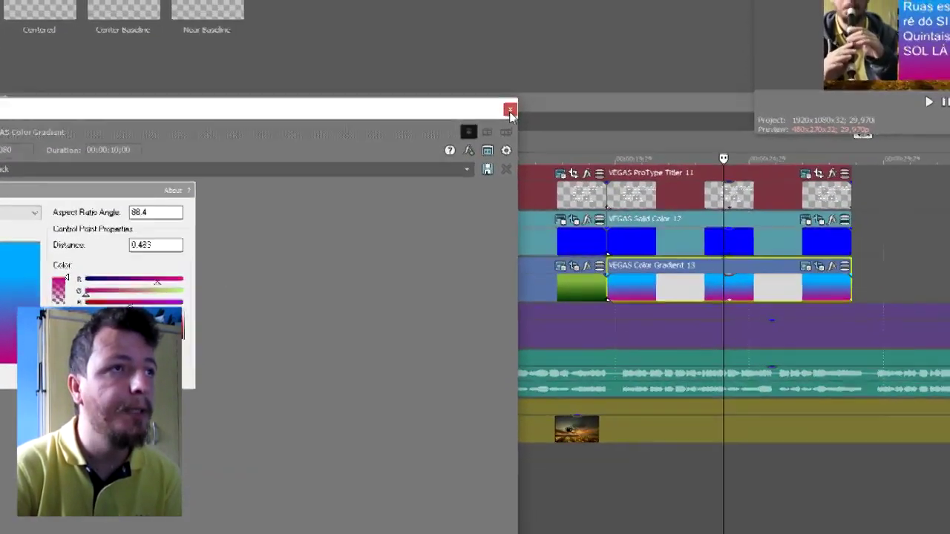
pyautogui.click(509, 112)
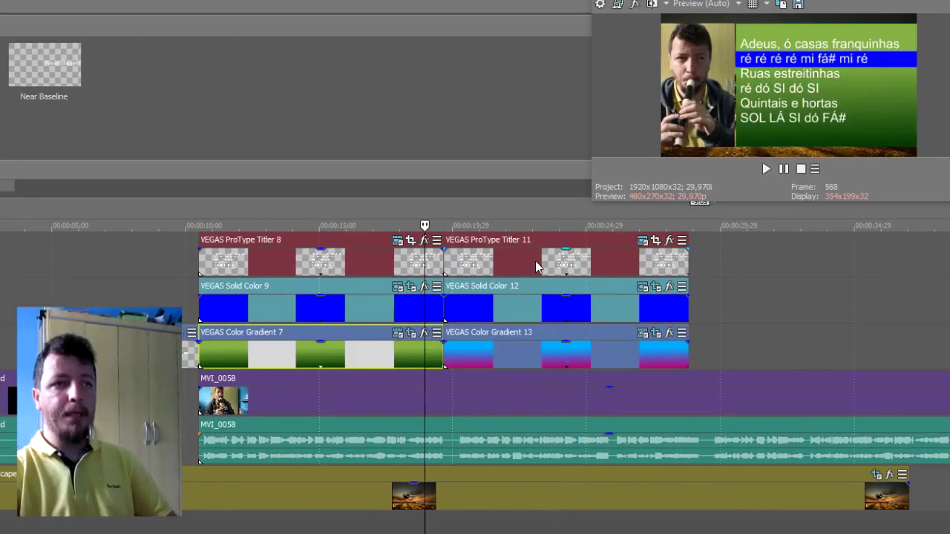
# - Open the second verse's text for editing and copy the "Adeus, telhados baixinhos" verse with its notes from aldeia-de-luz.txt in Notepad
pyautogui.click(535, 261)
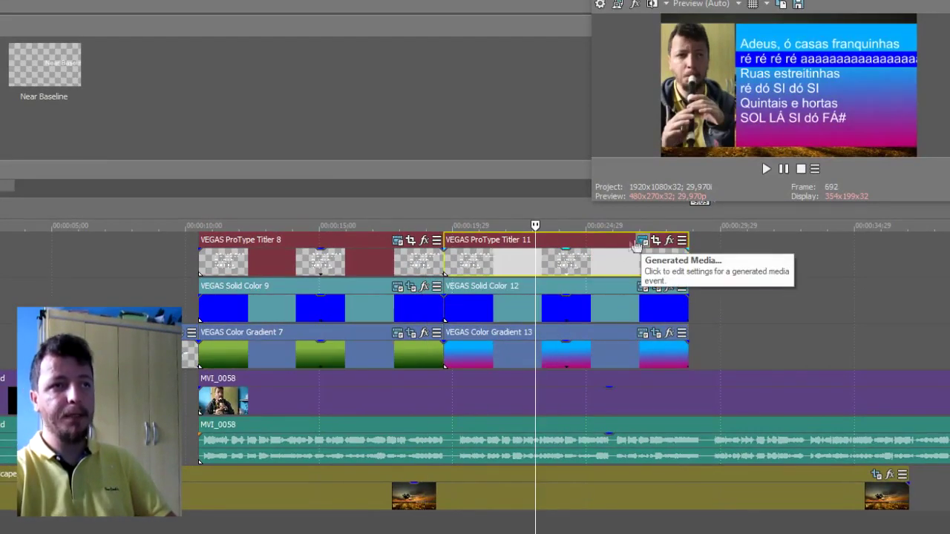
pyautogui.click(499, 261)
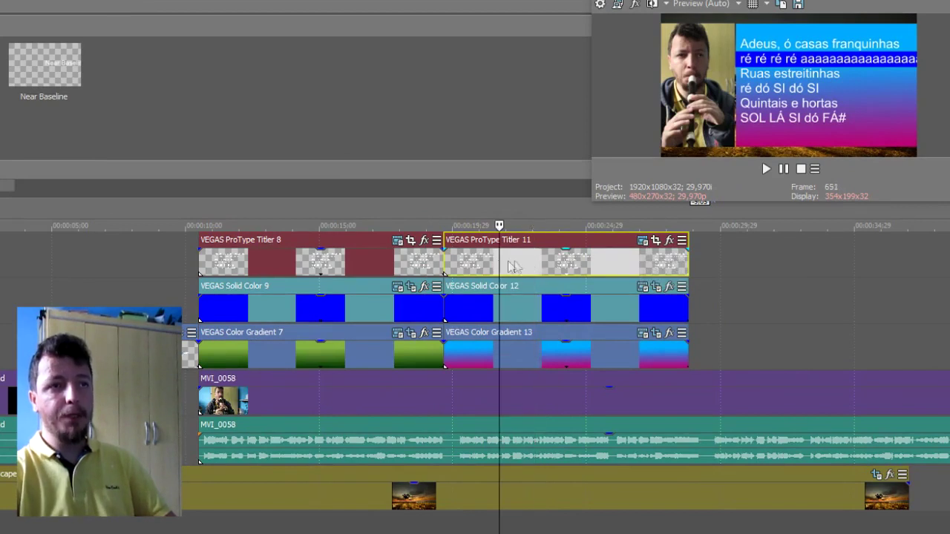
pyautogui.click(643, 243)
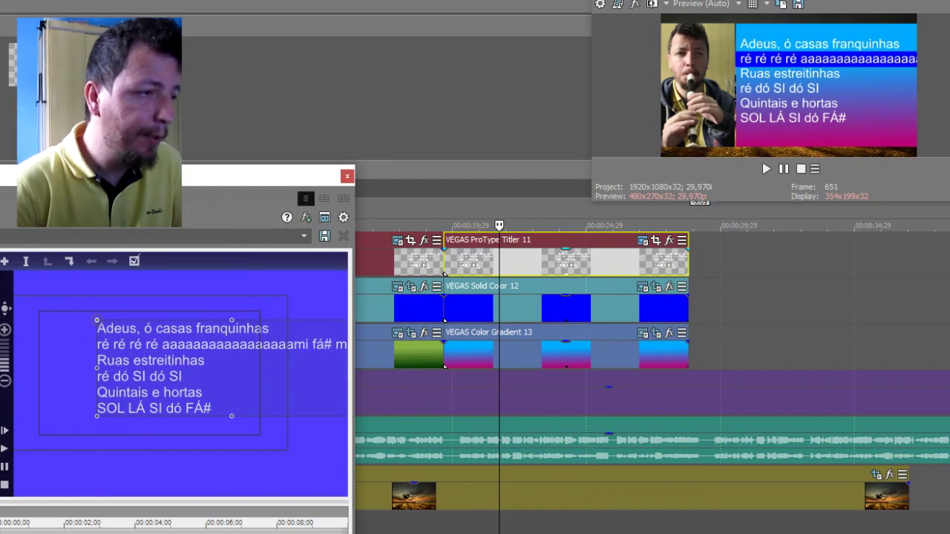
pyautogui.hotkey('alt', 'Tab')
pyautogui.click(742, 237)
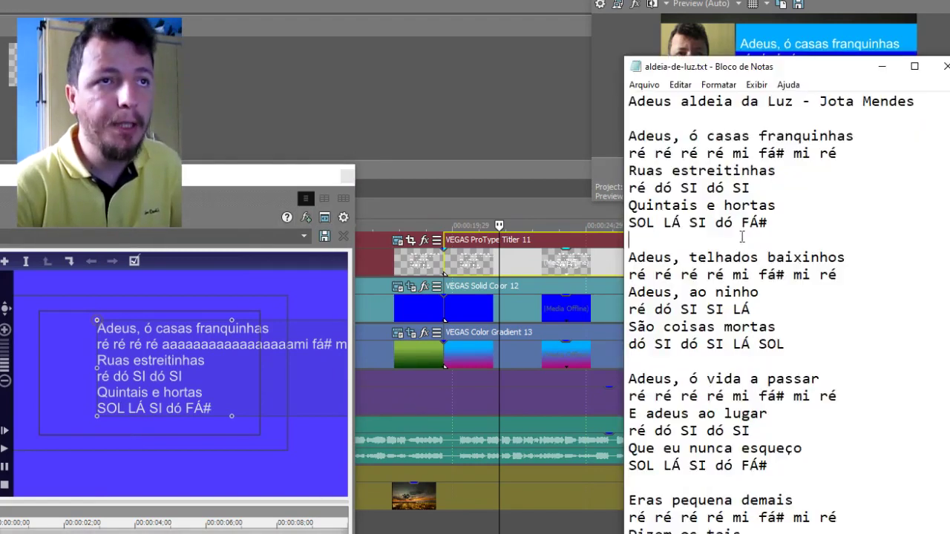
pyautogui.moveTo(675, 258); pyautogui.dragTo(807, 339)
pyautogui.hotkey('ctrl', 'c')
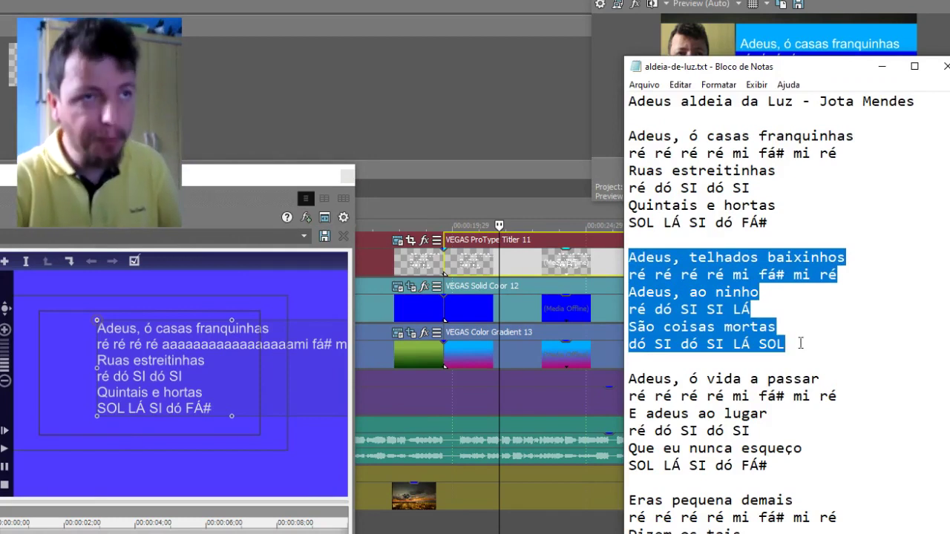
pyautogui.hotkey('alt', 'Tab')
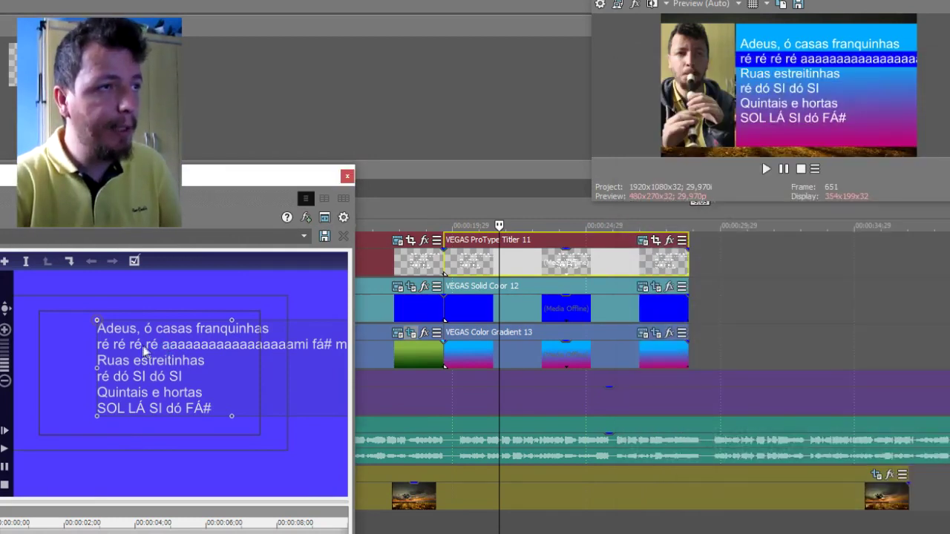
# - Replace all the text in the second verse's text event with the copied verse and close the generator
pyautogui.click(144, 345)
pyautogui.hotkey('ctrl', 'End')
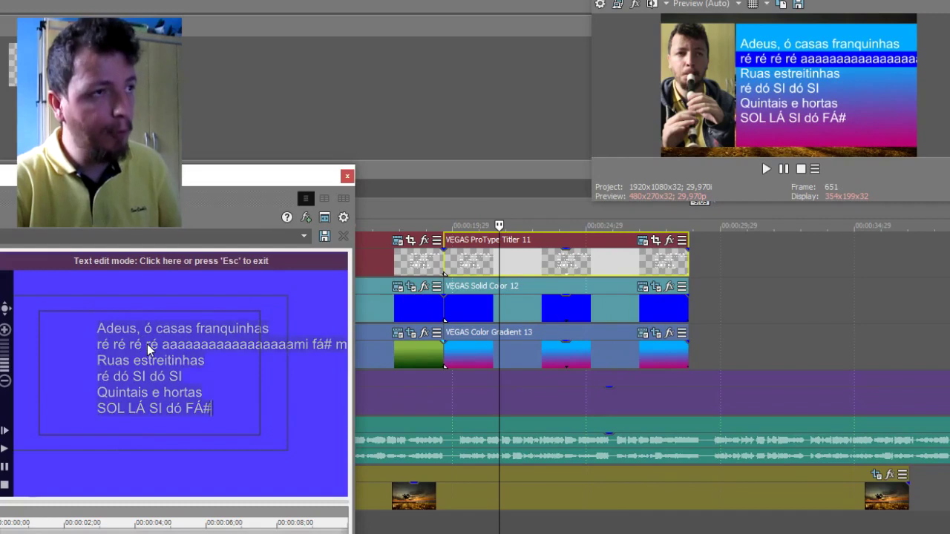
pyautogui.hotkey('ctrl', 'a')
pyautogui.hotkey('ctrl', 'v')
pyautogui.press('Escape')
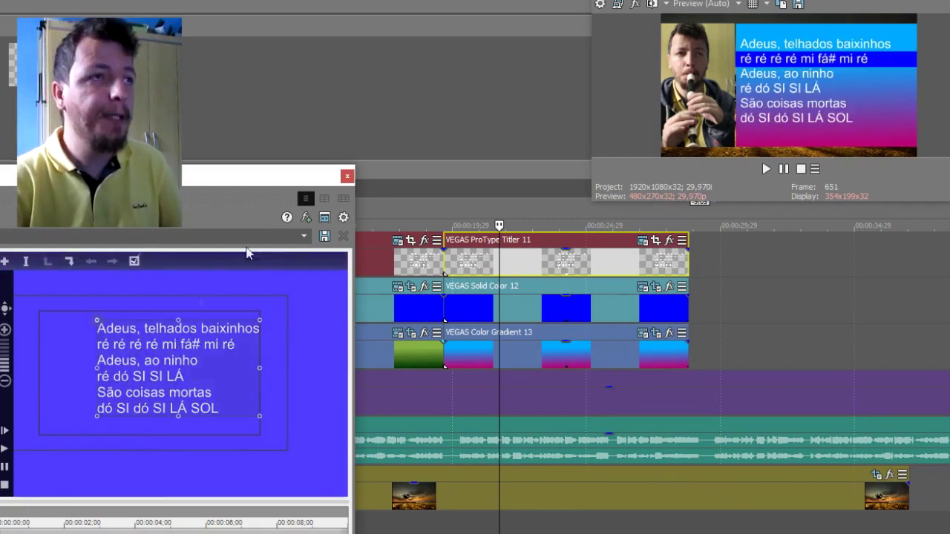
pyautogui.click(347, 176)
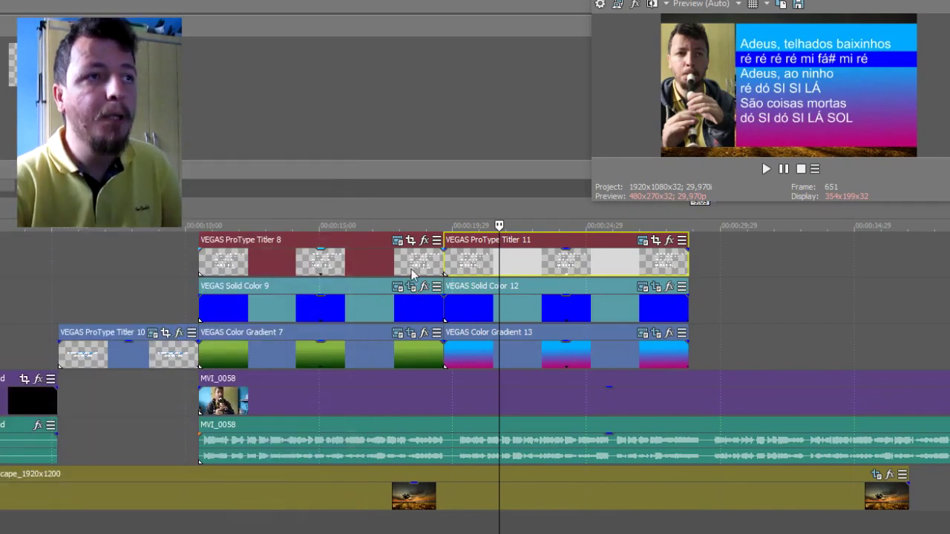
# - Compare the first and second verse panels around their boundary in the preview
pyautogui.click(411, 270)
pyautogui.click(505, 257)
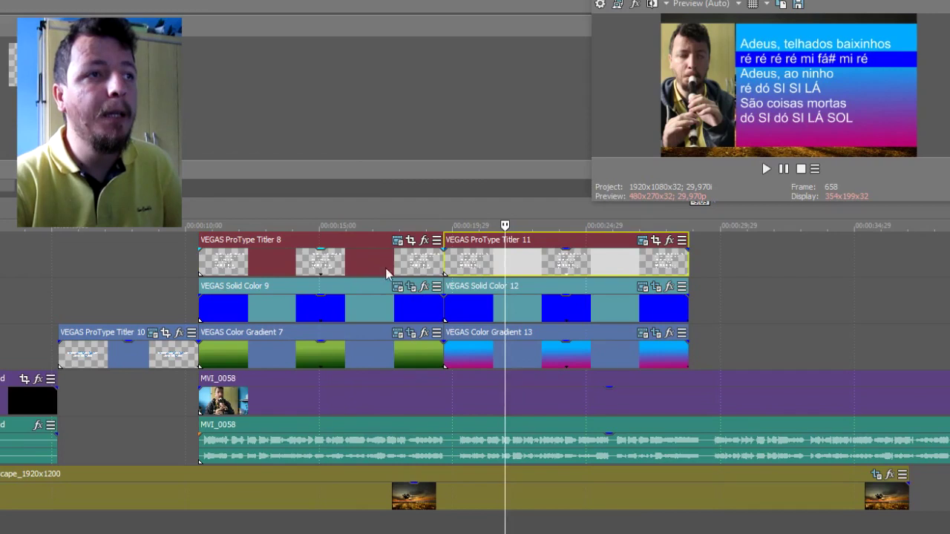
pyautogui.click(386, 264)
pyautogui.click(487, 264)
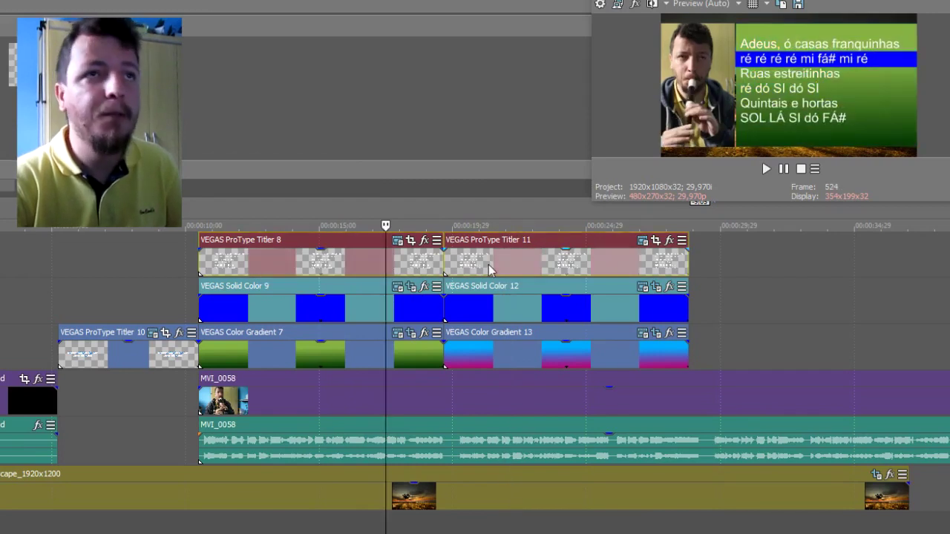
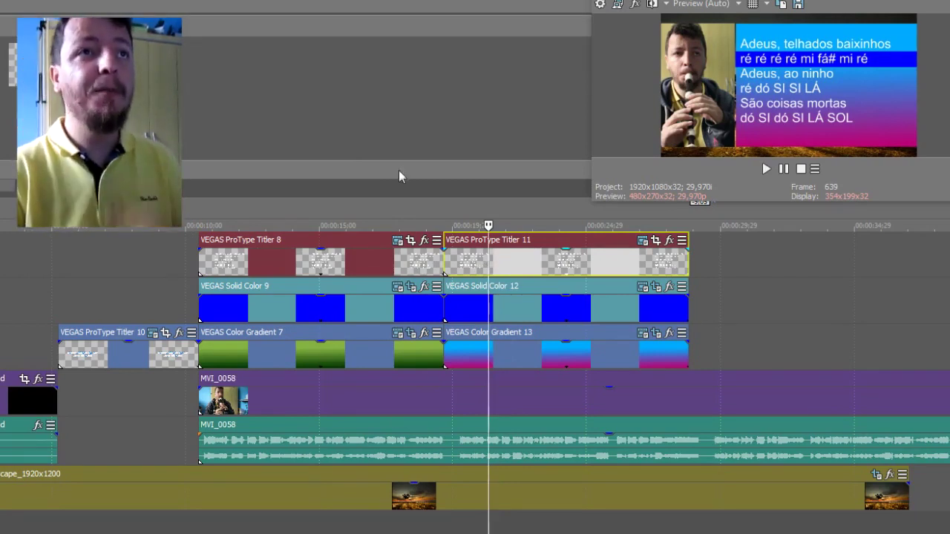
# - Play the start of the first verse briefly to check the highlighted note line
pyautogui.click(201, 267)
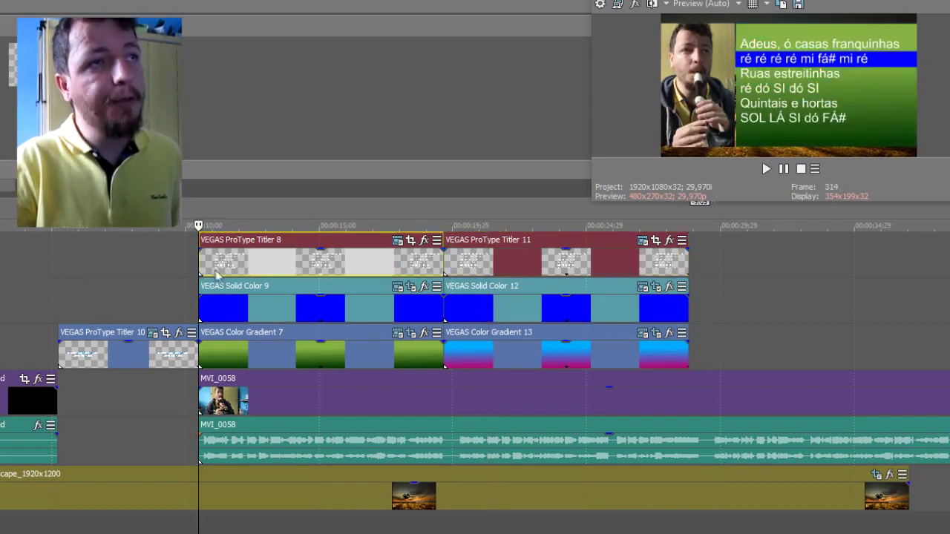
pyautogui.press('space')
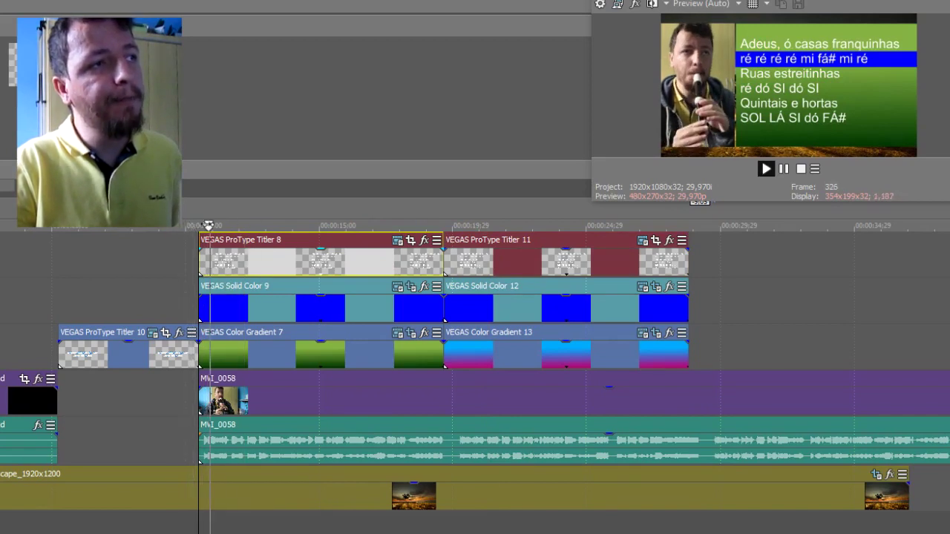
pyautogui.press('space')
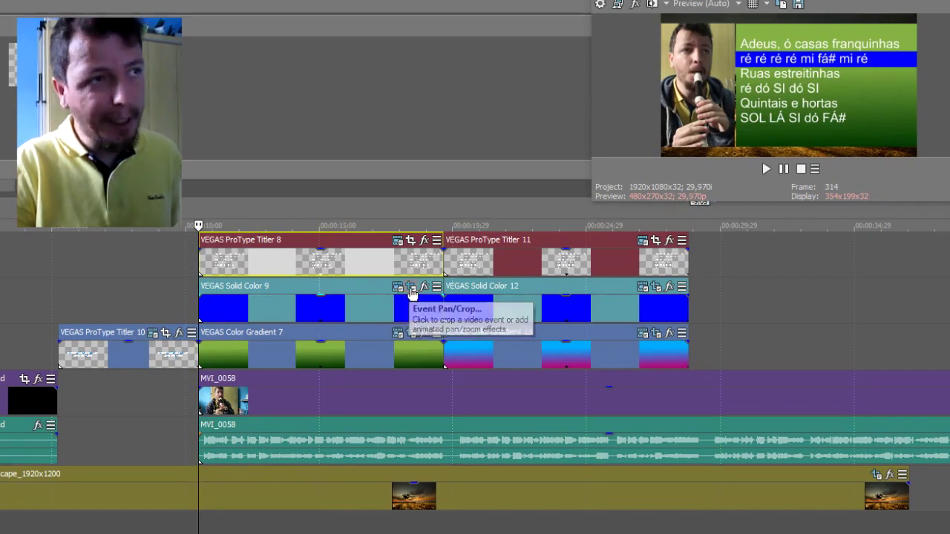
# - Open the mask of the first verse's blue bar in Event Pan/Crop and restrict its movement to the vertical direction
pyautogui.click(412, 289)
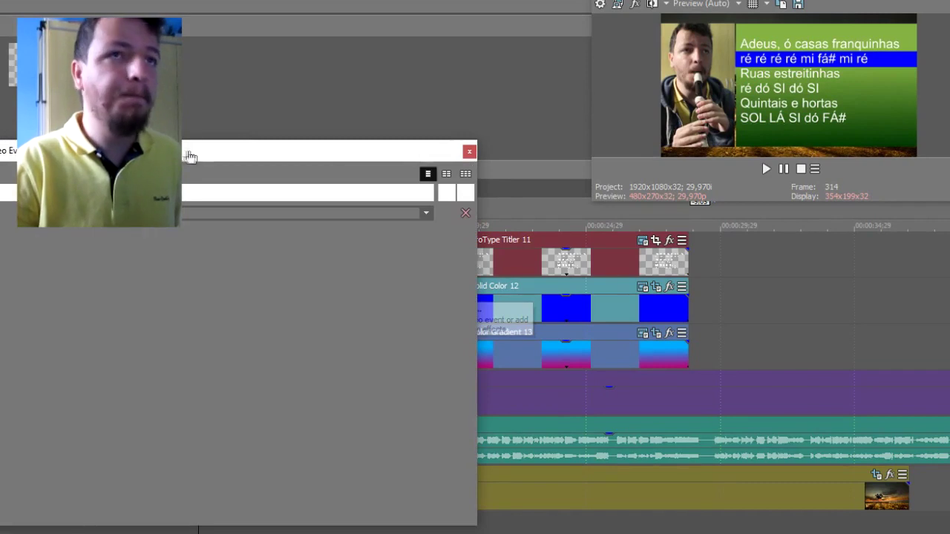
pyautogui.moveTo(249, 159); pyautogui.dragTo(161, 123)
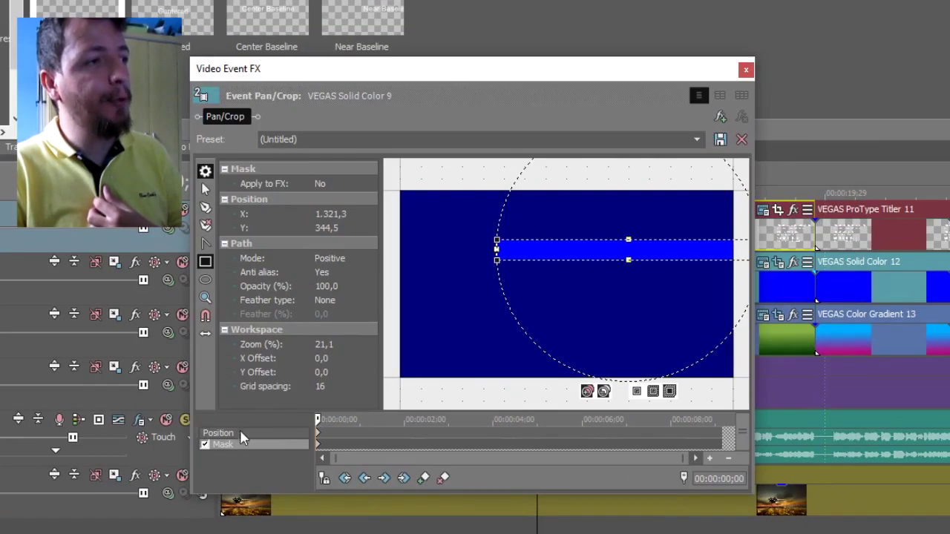
pyautogui.click(240, 432)
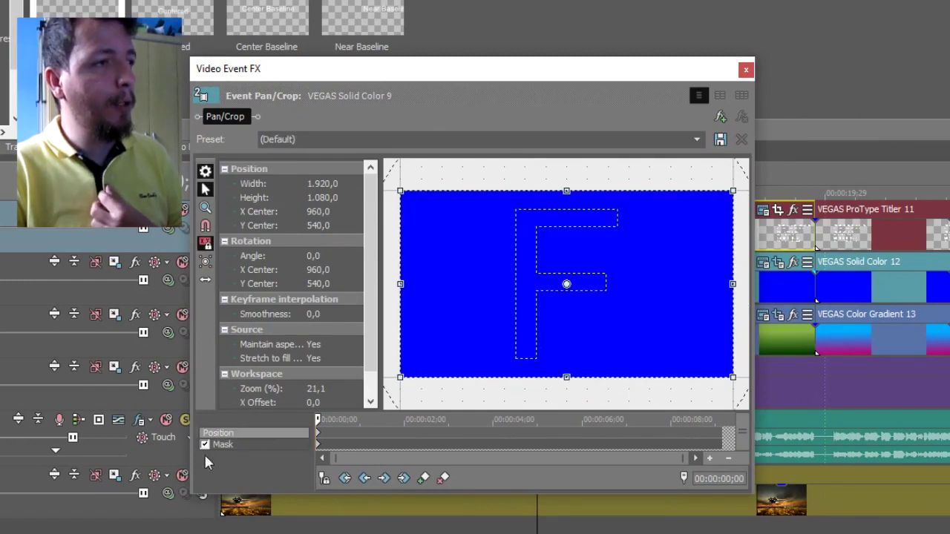
pyautogui.click(237, 444)
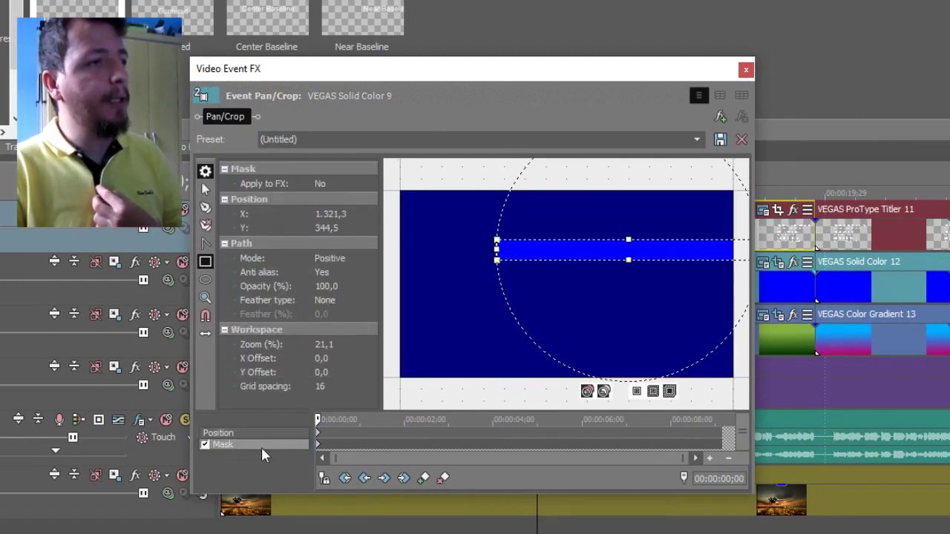
pyautogui.click(205, 333)
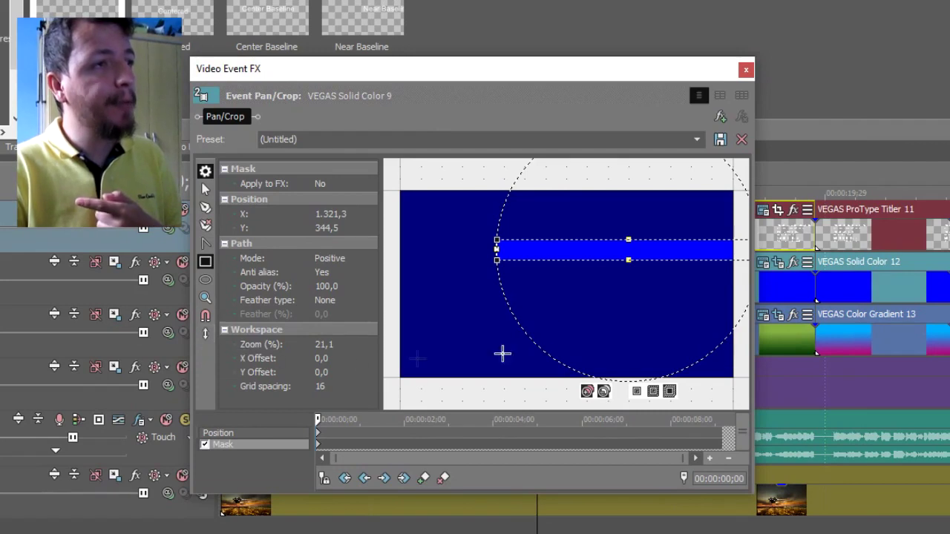
# - Slide the blue bar's mask vertically over the first verse's lines and settle it on the first note line, at Y about 339,8
pyautogui.moveTo(582, 252)
pyautogui.mouseDown()
pyautogui.moveTo(595, 276)
pyautogui.moveTo(608, 229)
pyautogui.moveTo(619, 304)
pyautogui.moveTo(627, 273)
pyautogui.moveTo(610, 304)
pyautogui.moveTo(569, 282)
pyautogui.moveTo(571, 260)
pyautogui.mouseUp()
pyautogui.moveTo(464, 287); pyautogui.dragTo(514, 298)
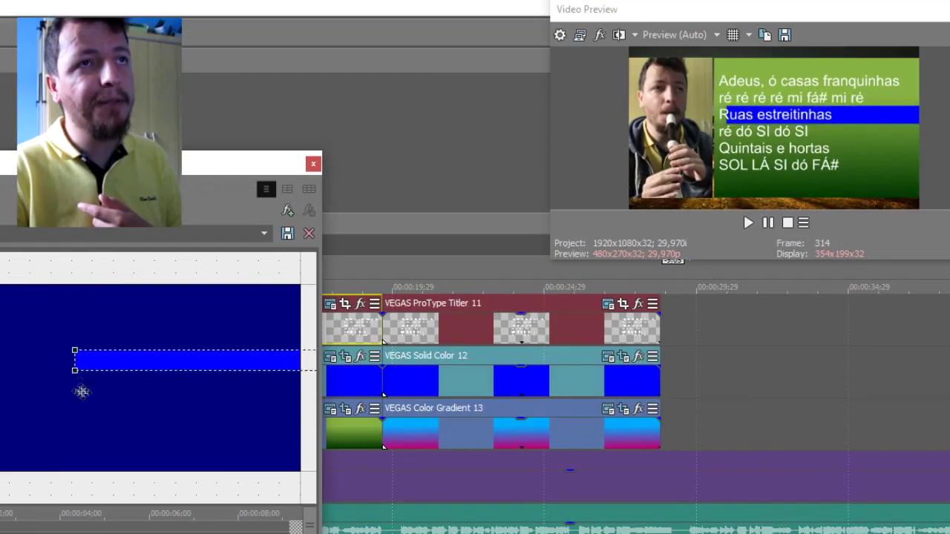
pyautogui.moveTo(82, 391)
pyautogui.mouseDown()
pyautogui.moveTo(119, 382)
pyautogui.moveTo(96, 378)
pyautogui.moveTo(76, 393)
pyautogui.mouseUp()
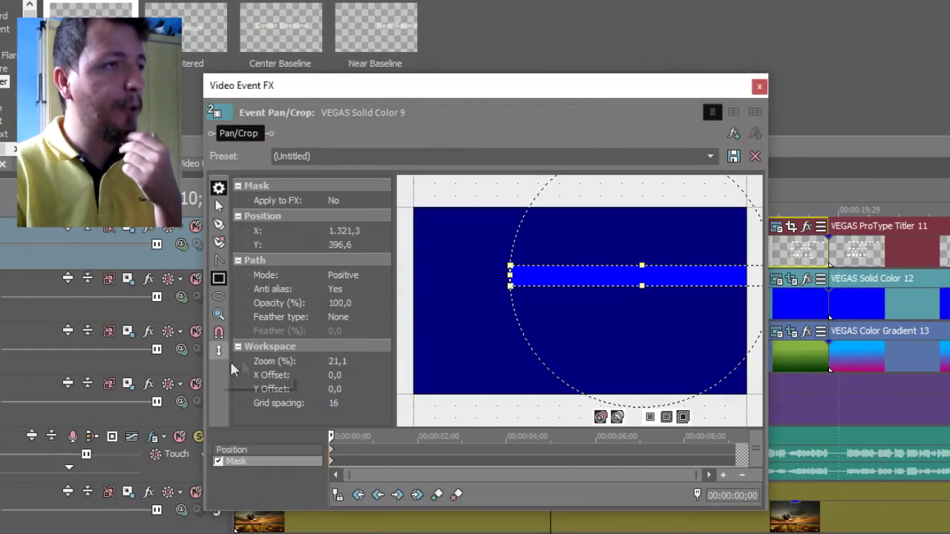
pyautogui.moveTo(601, 276); pyautogui.dragTo(615, 257)
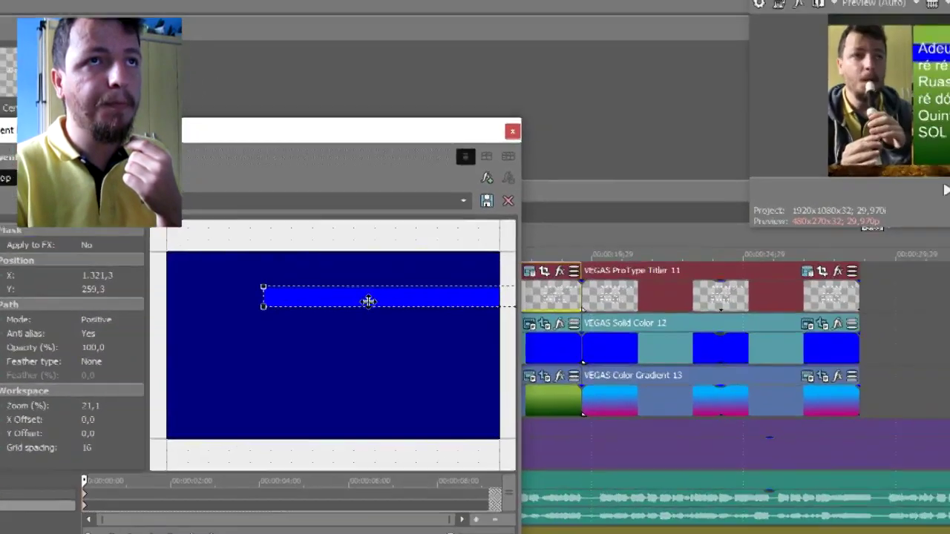
pyautogui.moveTo(369, 300); pyautogui.dragTo(377, 315)
pyautogui.moveTo(165, 355); pyautogui.dragTo(158, 358)
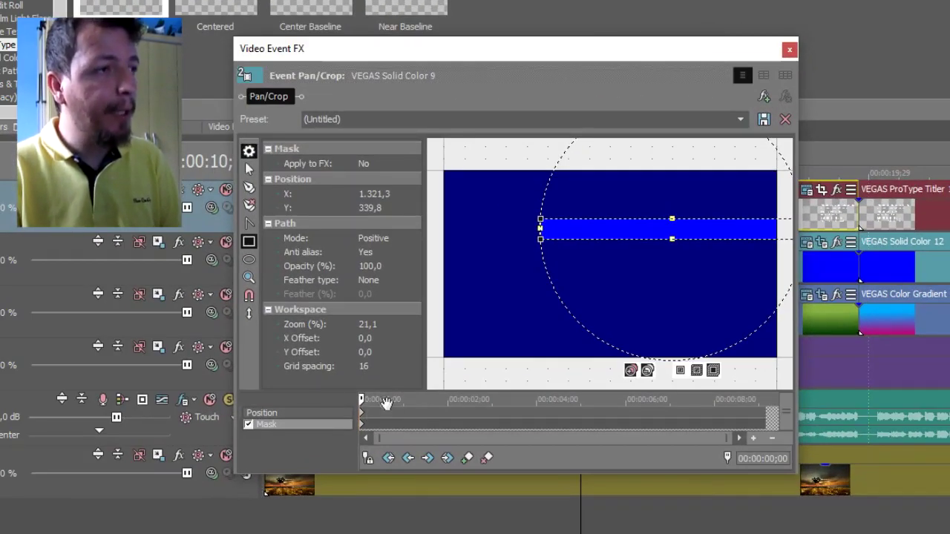
# - Move the Event Pan/Crop window clear of the verse events and turn on cursor syncing between its keyframes and the timeline
pyautogui.moveTo(367, 399); pyautogui.dragTo(378, 399)
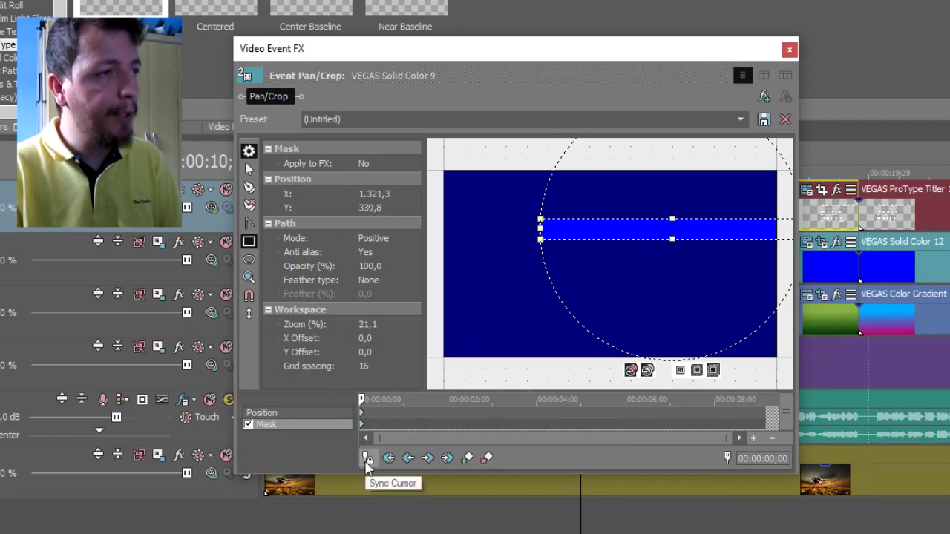
pyautogui.moveTo(645, 55); pyautogui.dragTo(385, 112)
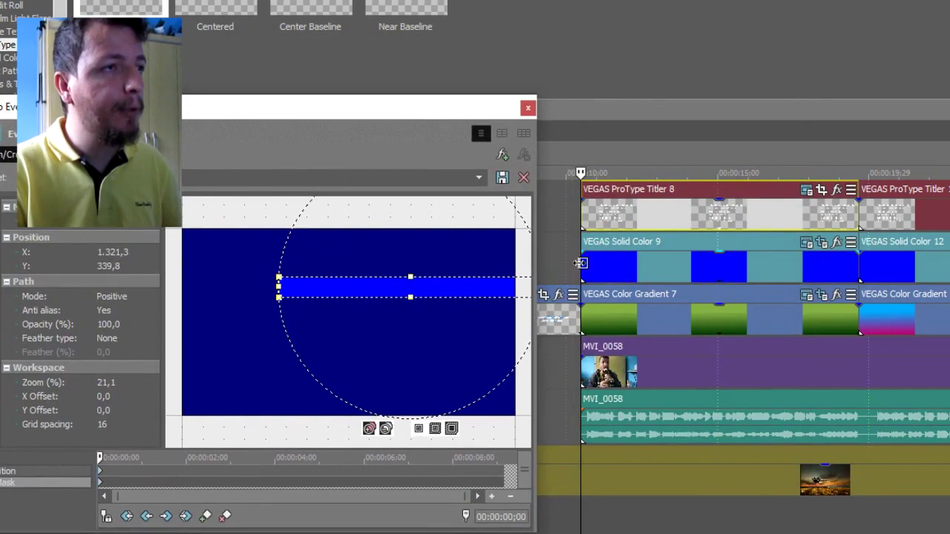
pyautogui.click(580, 262)
pyautogui.press('space')
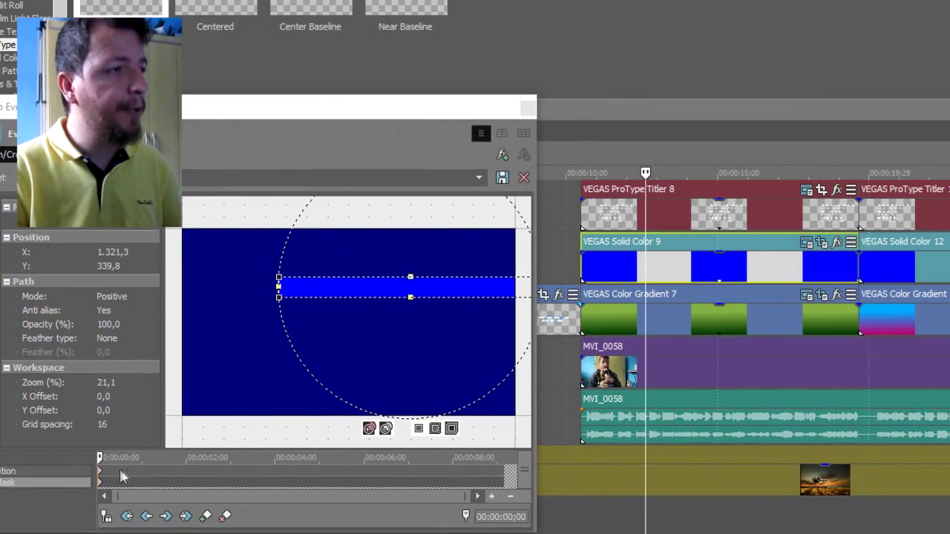
pyautogui.click(106, 517)
pyautogui.click(107, 517)
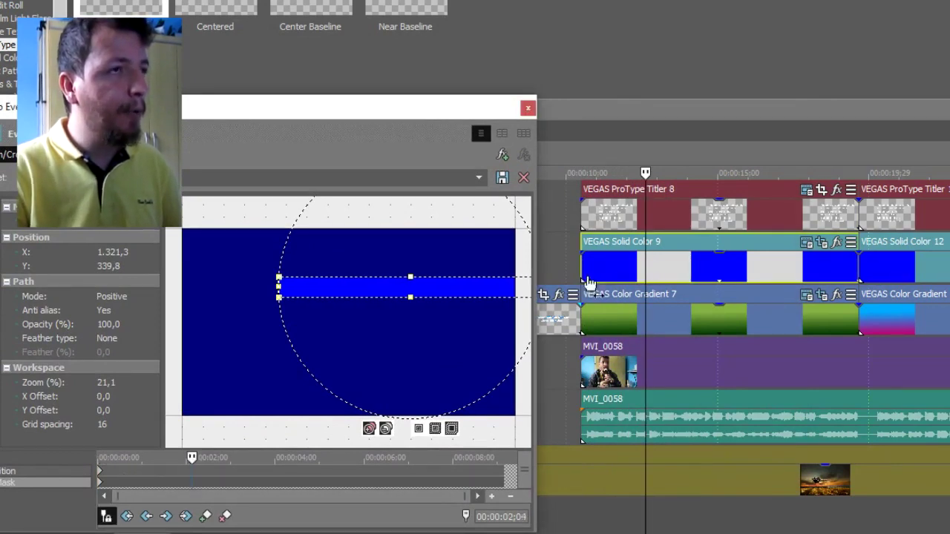
pyautogui.moveTo(191, 457); pyautogui.dragTo(152, 457)
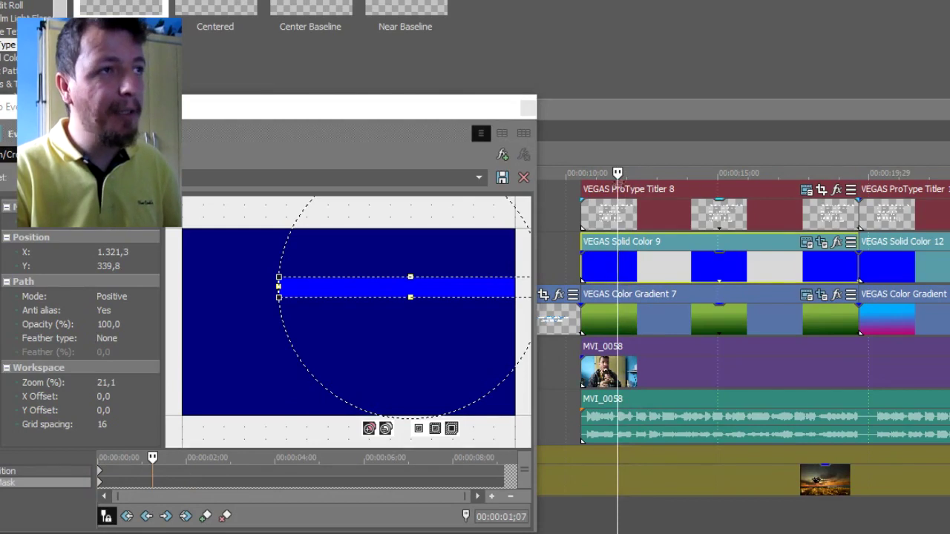
# - Play the first verse from its start to find where the first note line ends
pyautogui.click(583, 214)
pyautogui.scroll(4, 601, 256)
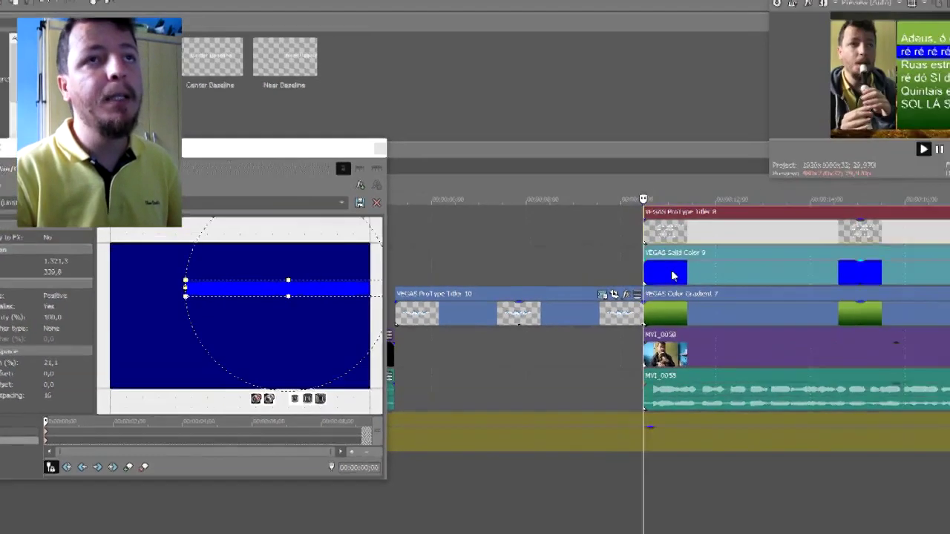
pyautogui.press('space')
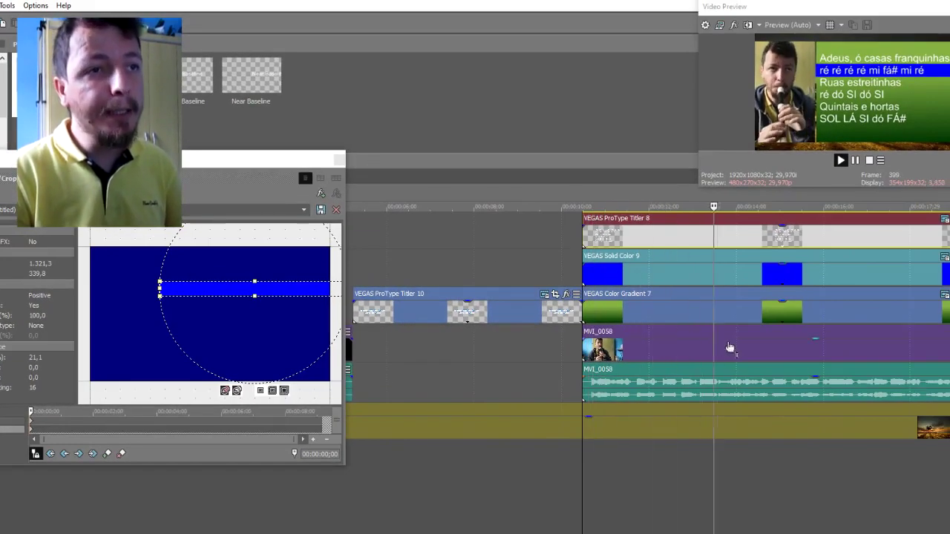
pyautogui.press('Return')
pyautogui.click(740, 354)
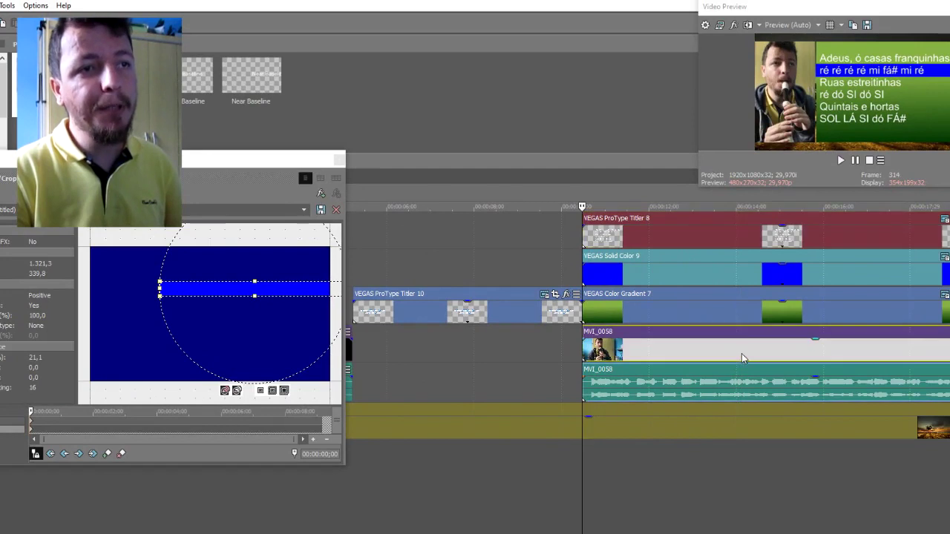
pyautogui.press('space')
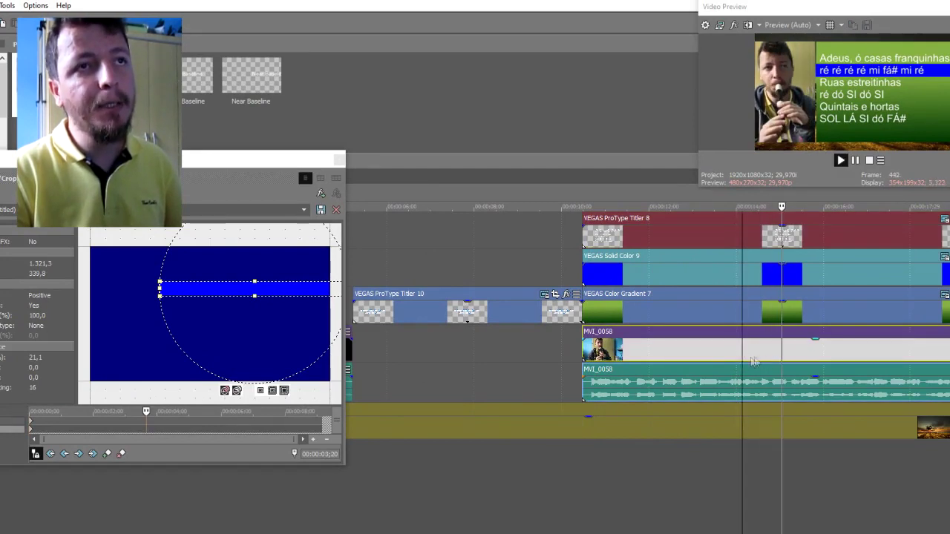
pyautogui.click(750, 358)
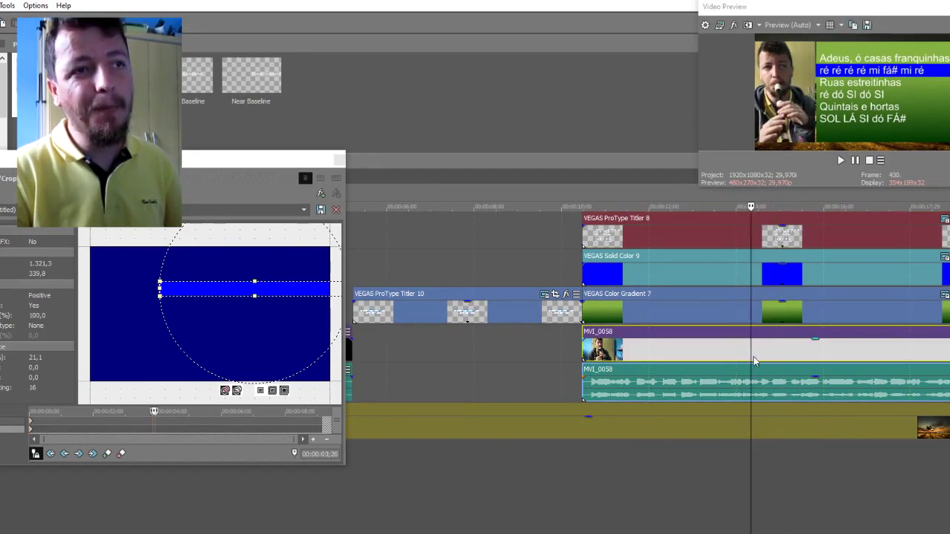
# - Add a mask keyframe at 00:00:03;28 that holds the blue bar on the first note line
pyautogui.scroll(2, 742, 360)
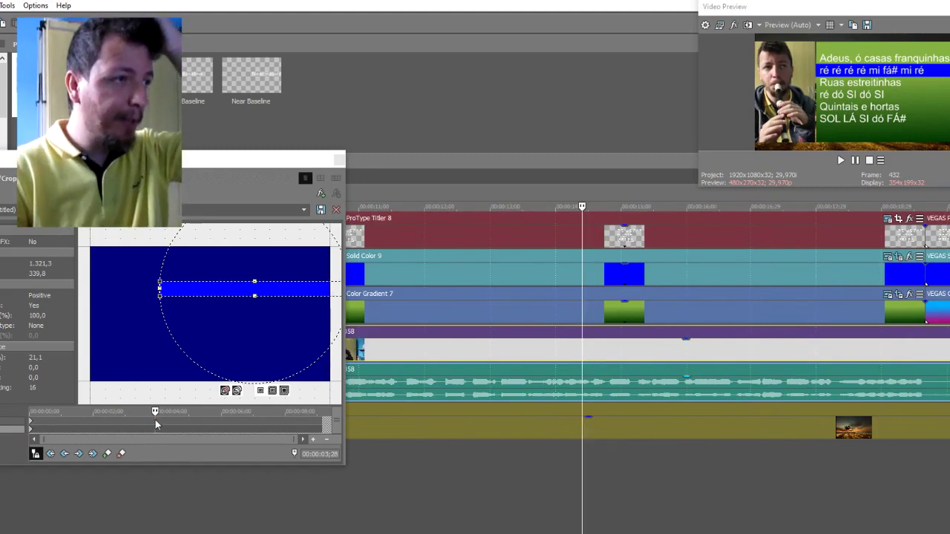
pyautogui.click(107, 454)
pyautogui.scroll(2, 177, 427)
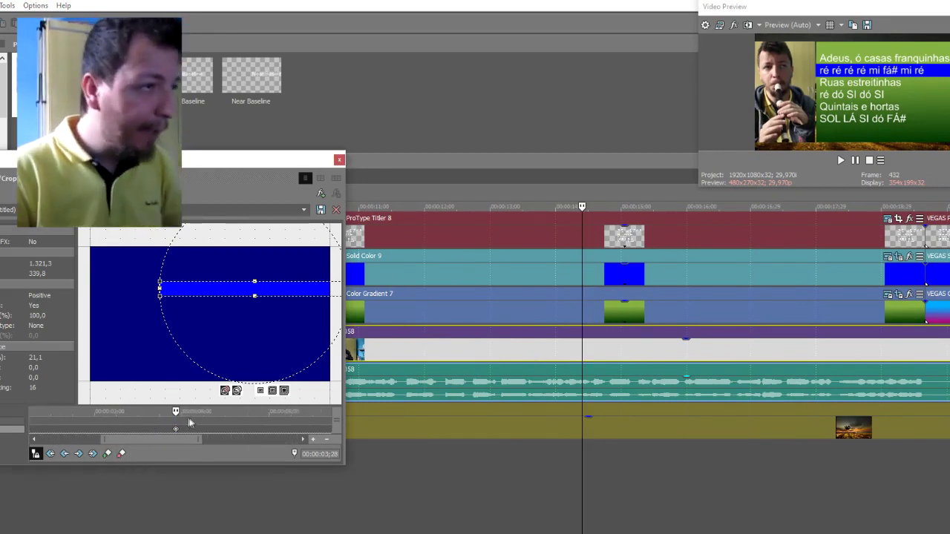
# - At 00:00:04;03, move the blue bar's mask down to the second note line, at Y about 557,6
pyautogui.scroll(4, 185, 424)
pyautogui.scroll(2, 183, 425)
pyautogui.click(174, 427)
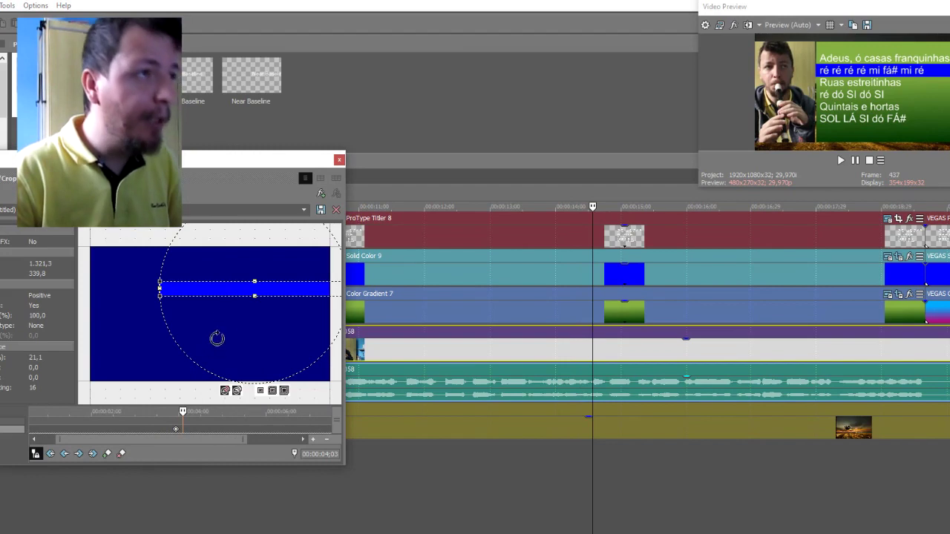
pyautogui.moveTo(233, 290); pyautogui.dragTo(250, 318)
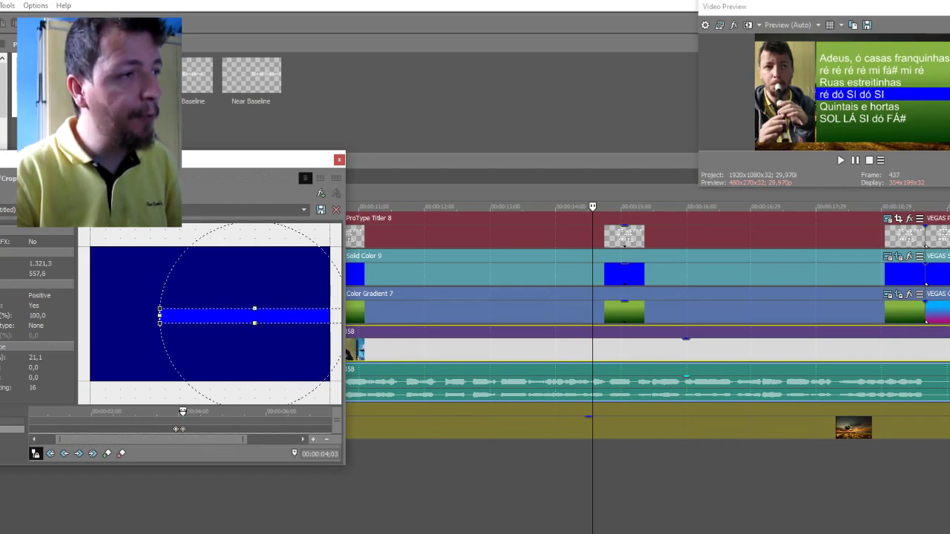
# - Step frame by frame back and forth across the two mask keyframes to check the bar's jump between note lines
pyautogui.press('Left')
pyautogui.press('Left')
pyautogui.press('Left')
pyautogui.press('Left')
pyautogui.press('Left')
pyautogui.press('Left')
pyautogui.press('Left')
pyautogui.press('Left')
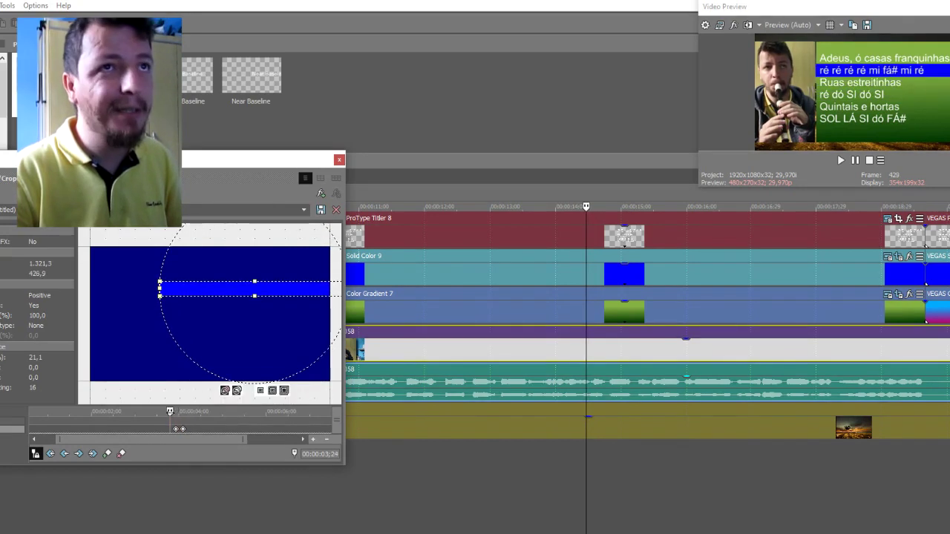
pyautogui.press('Right')
pyautogui.press('Right')
pyautogui.press('Right')
pyautogui.press('Right')
pyautogui.press('Right')
pyautogui.press('Right')
pyautogui.press('Right')
pyautogui.press('Right')
pyautogui.press('Right')
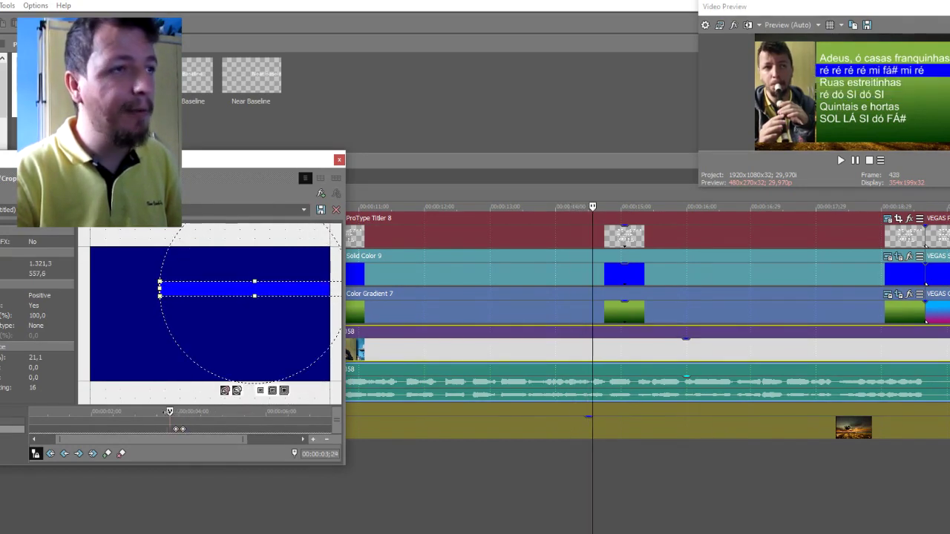
pyautogui.press('Left')
pyautogui.press('Left')
pyautogui.press('Left')
pyautogui.press('Left')
pyautogui.press('Left')
pyautogui.press('Left')
pyautogui.press('Left')
pyautogui.press('Left')
pyautogui.press('Left')
pyautogui.press('Left')
pyautogui.press('Left')
pyautogui.press('Left')
# - Play the passage around the bar's first jump twice to check its timing and find where the second note line ends
pyautogui.click(494, 273)
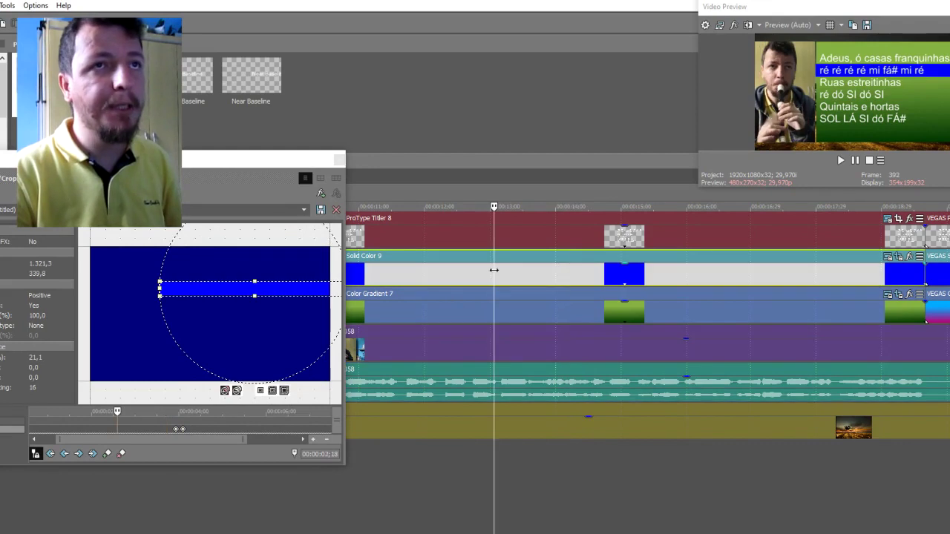
pyautogui.press('space')
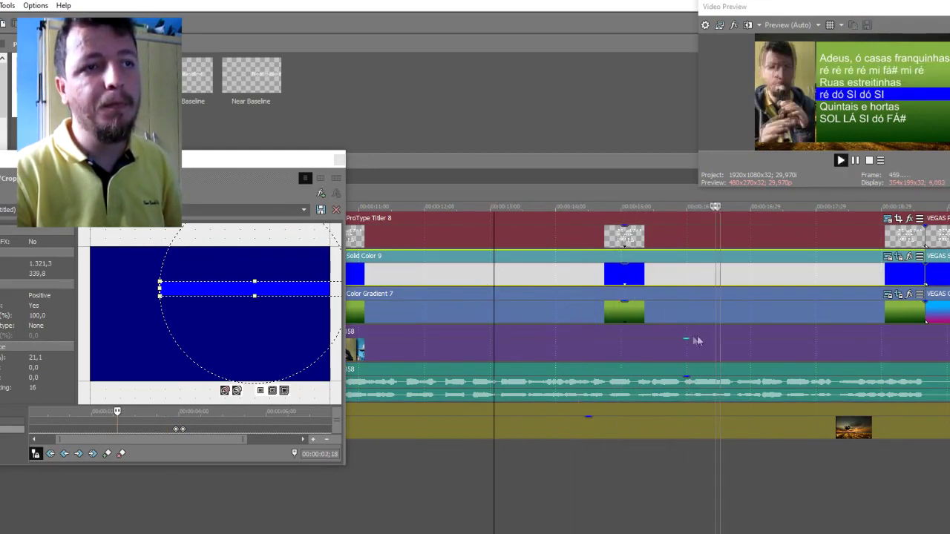
pyautogui.press('space')
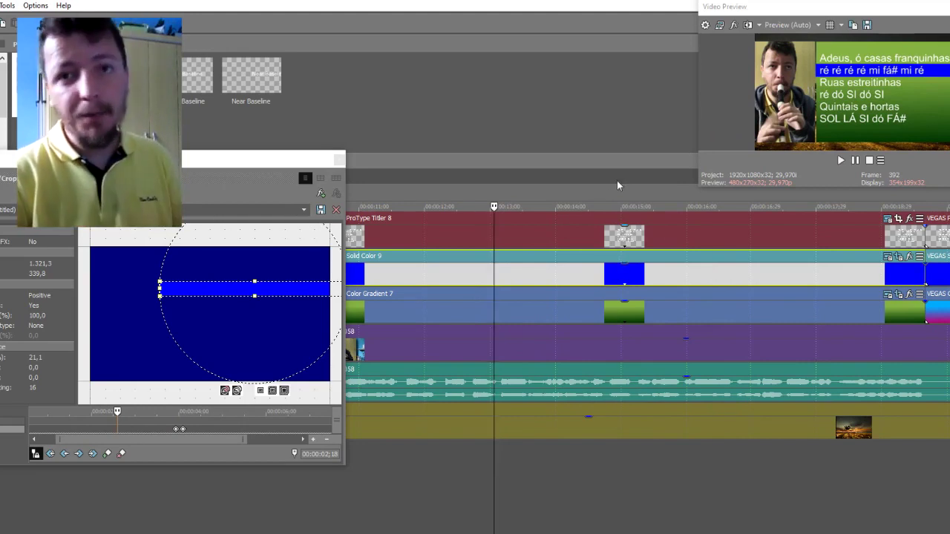
pyautogui.click(479, 316)
pyautogui.press('space')
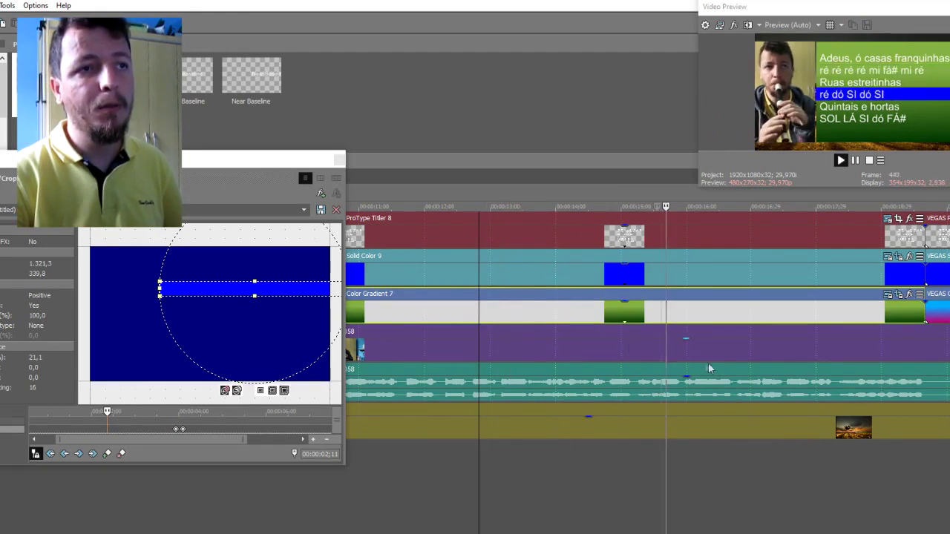
pyautogui.press('space')
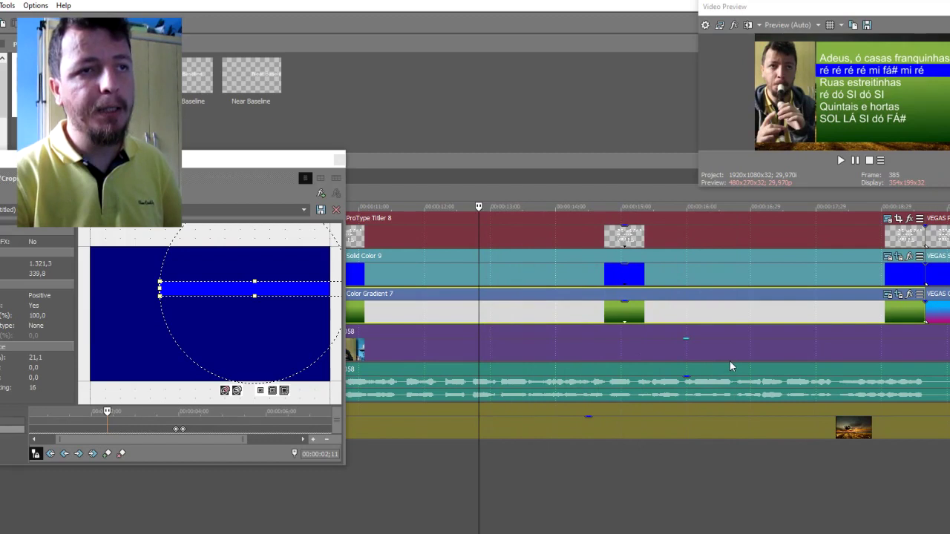
# - Add a mask keyframe at 00:00:06;06 that holds the blue bar on the second note line
pyautogui.click(729, 361)
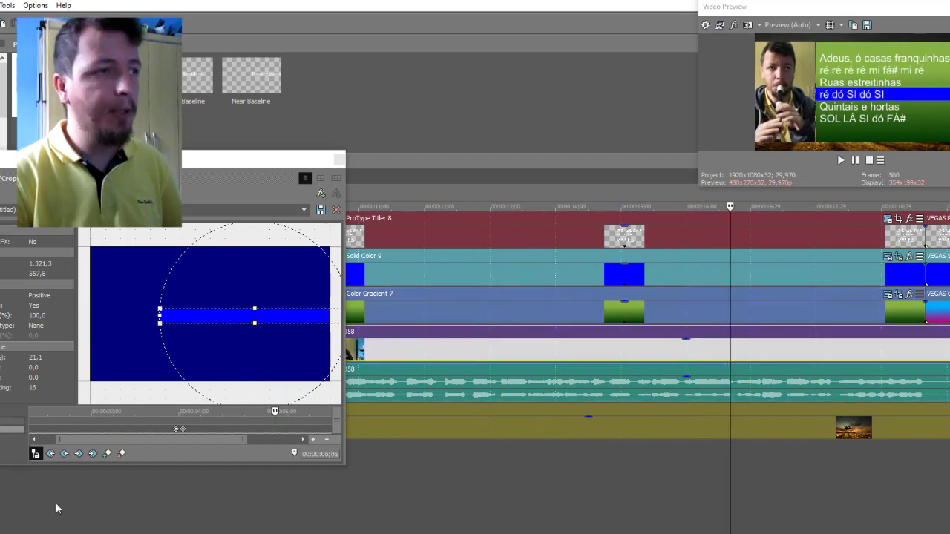
pyautogui.click(107, 453)
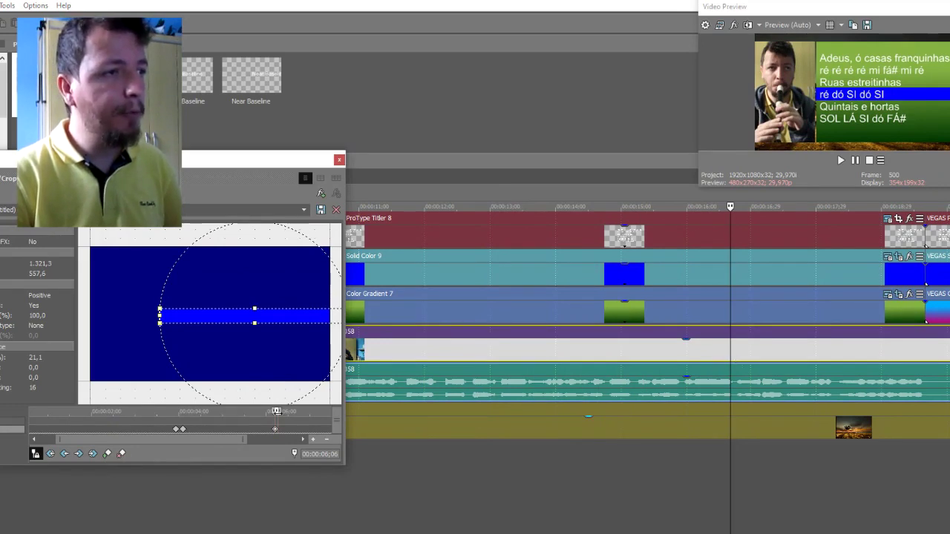
# - At 00:00:06;09, move the blue bar's mask down to the last note line, at Y about 780,2, and close Event Pan/Crop
pyautogui.press('Right')
pyautogui.press('Right')
pyautogui.press('Right')
pyautogui.press('Right')
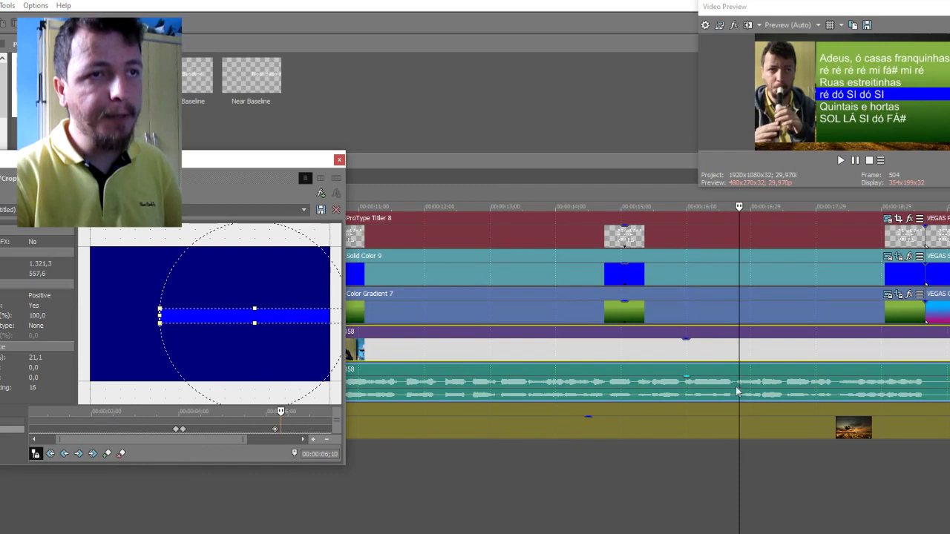
pyautogui.click(735, 392)
pyautogui.scroll(3, 683, 412)
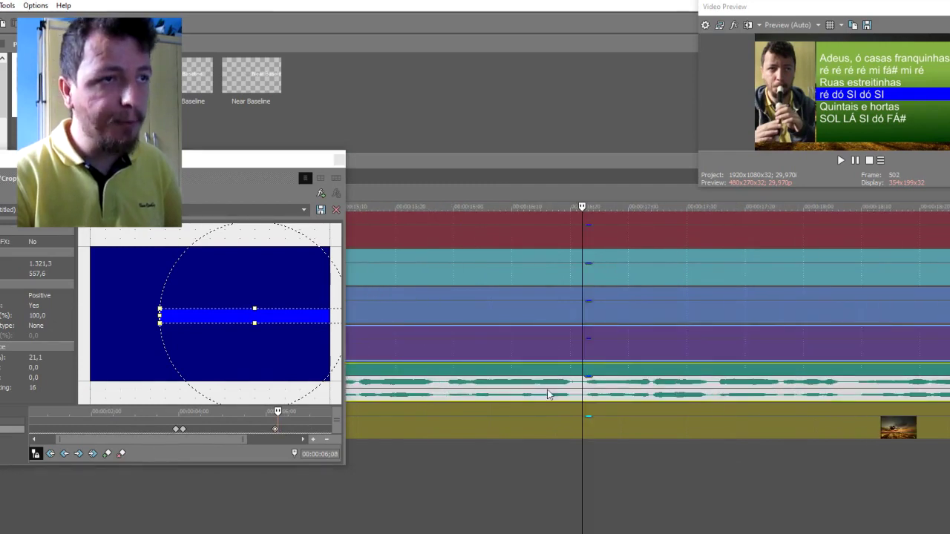
pyautogui.click(586, 349)
pyautogui.press('space')
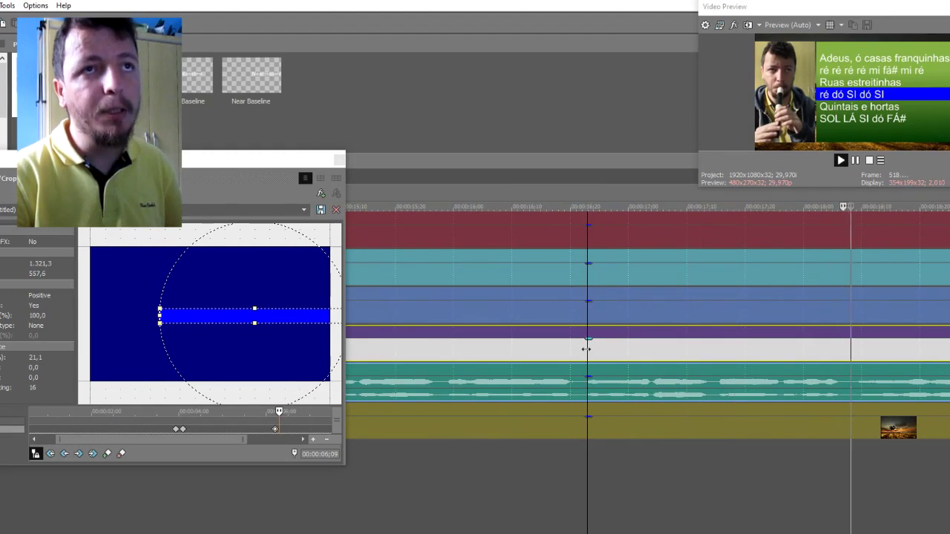
pyautogui.press('space')
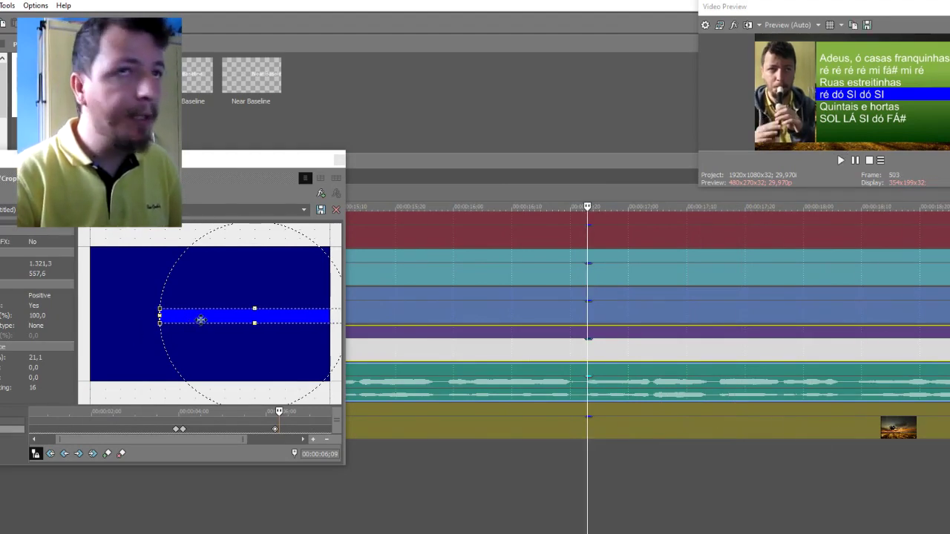
pyautogui.moveTo(201, 321); pyautogui.dragTo(201, 347)
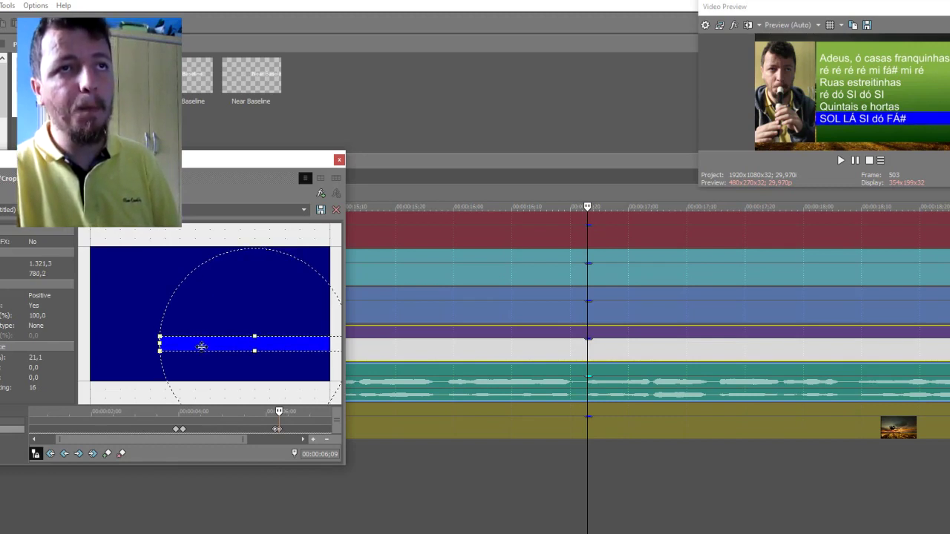
pyautogui.click(338, 160)
# - Play the end of the first verse into the second to check the bar's jump to the last note line
pyautogui.click(553, 320)
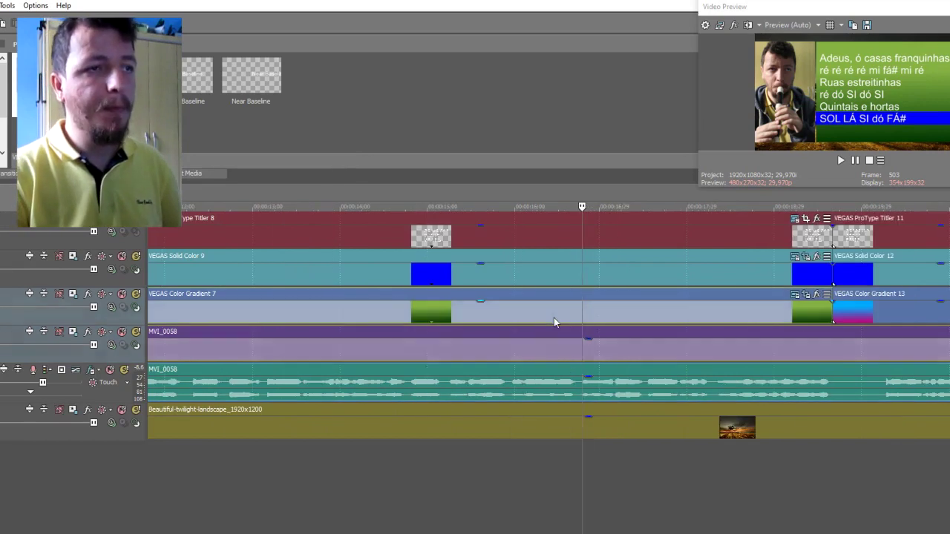
pyautogui.click(553, 320)
pyautogui.press('space')
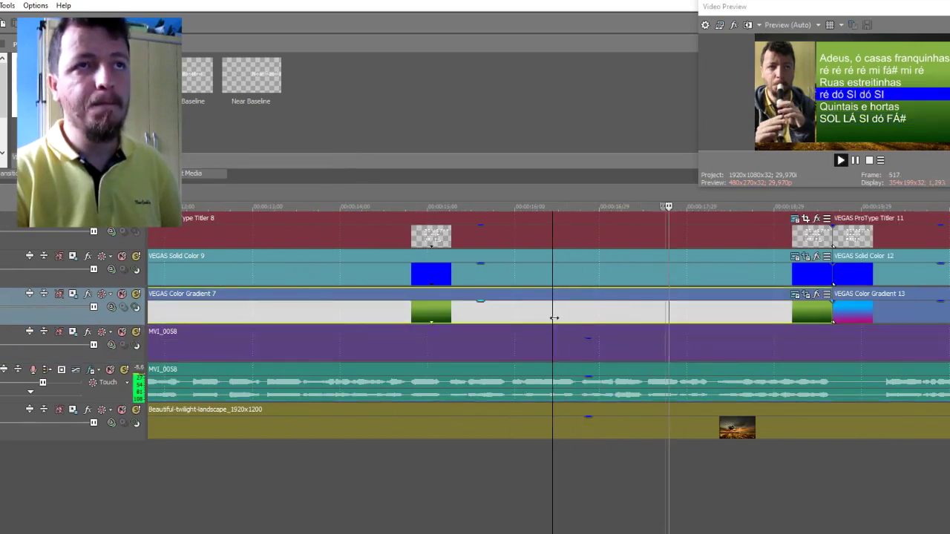
pyautogui.scroll(-4, 553, 318)
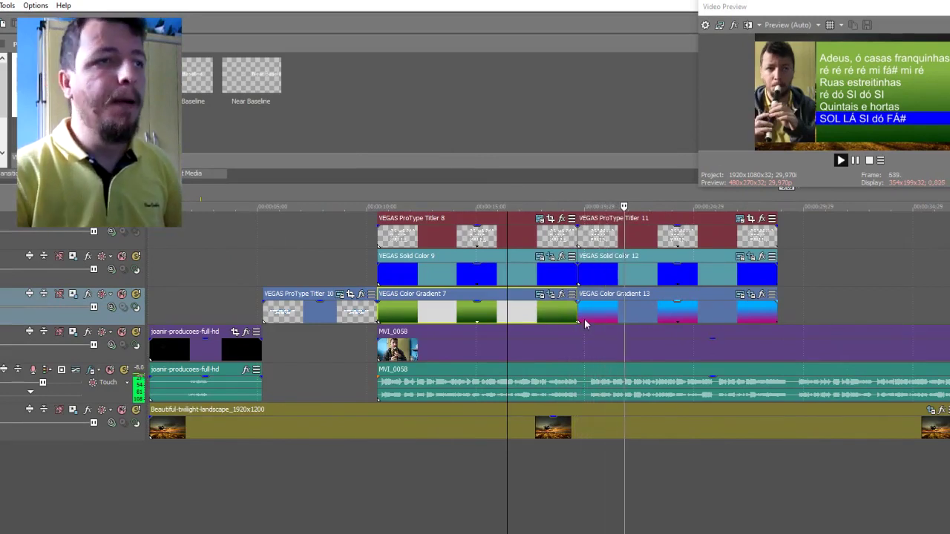
# - Open Event Pan/Crop for the second verse's blue bar and play the verse to where the first note line ends
pyautogui.click(564, 276)
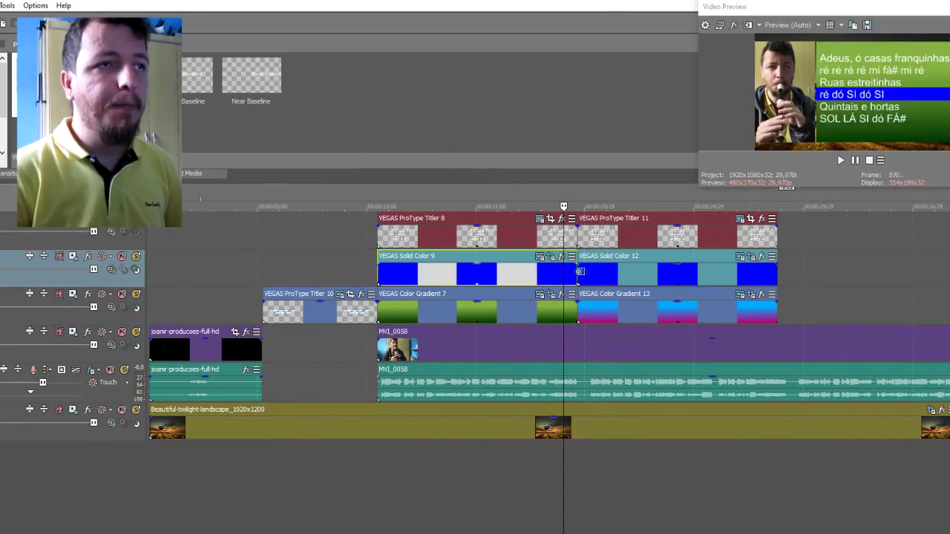
pyautogui.click(586, 271)
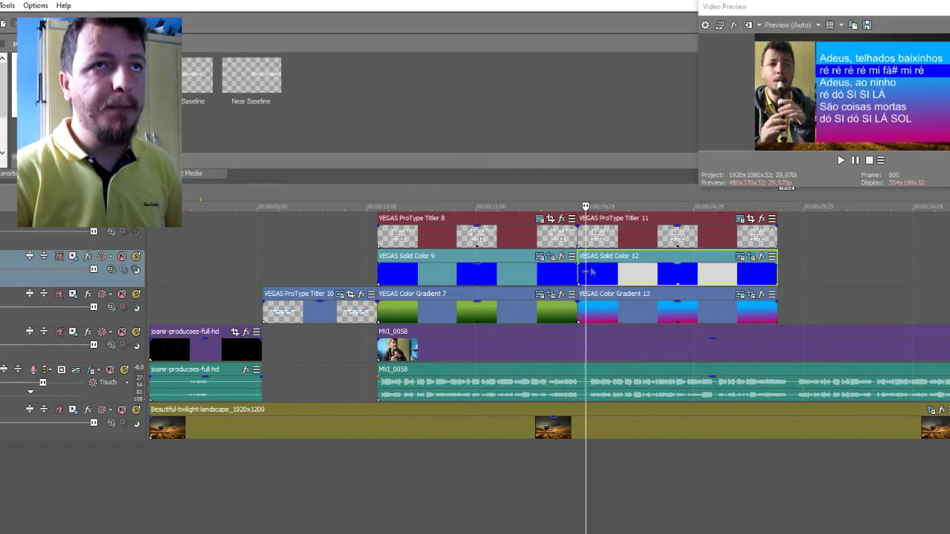
pyautogui.click(751, 259)
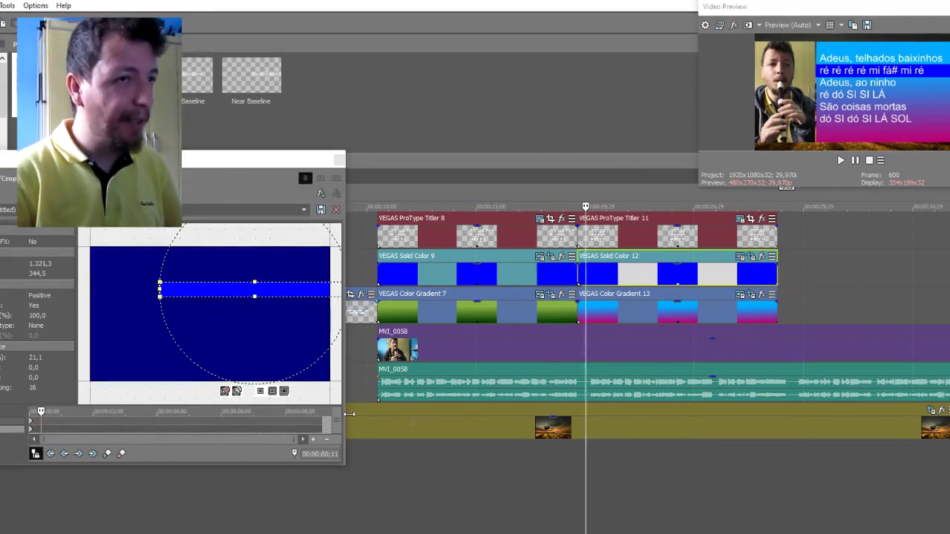
pyautogui.click(590, 348)
pyautogui.scroll(3, 590, 352)
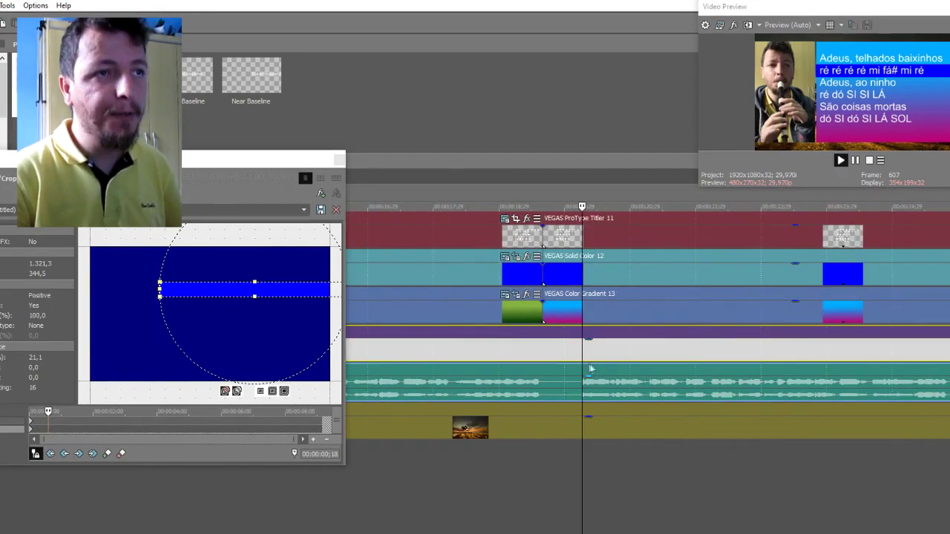
pyautogui.press('space')
pyautogui.scroll(-2, 619, 359)
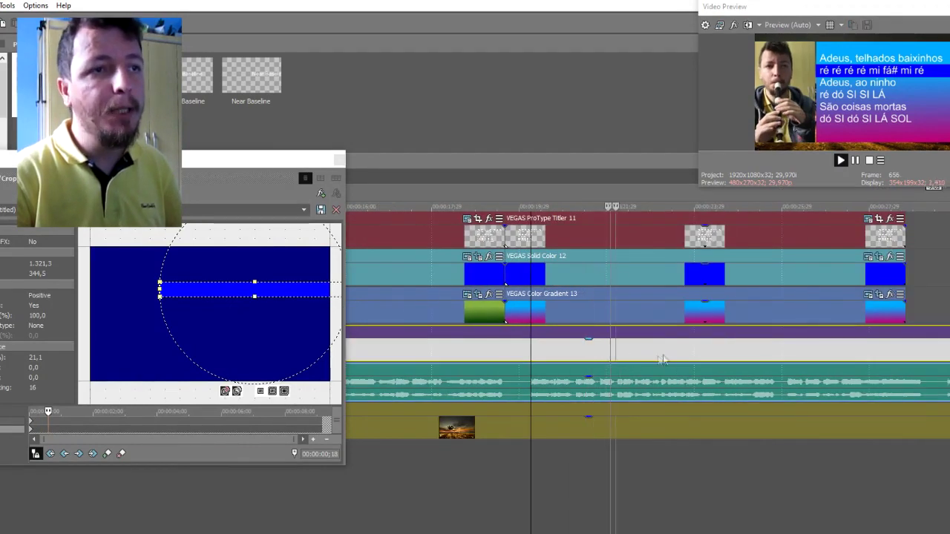
pyautogui.scroll(2, 664, 359)
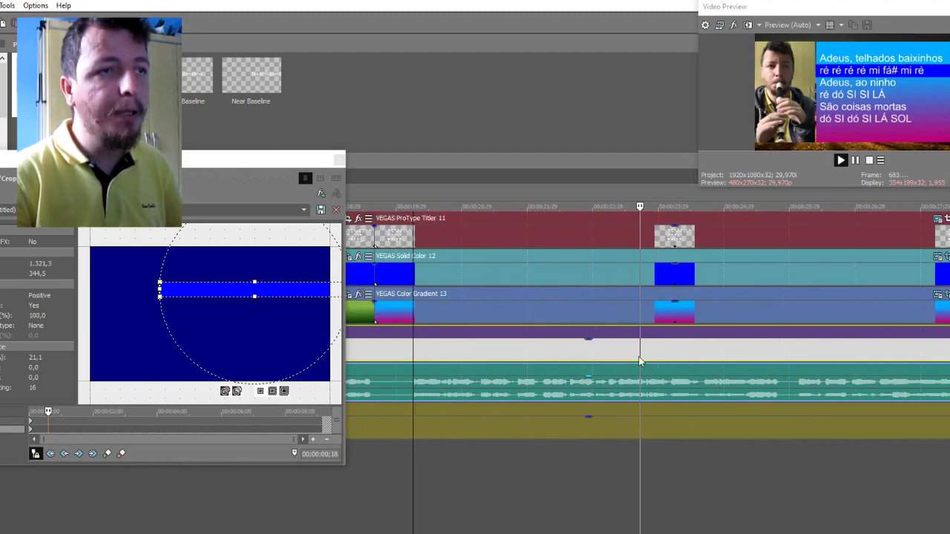
pyautogui.press('space')
# - Add a mask keyframe holding the bar on the first note line, and move it to the second line, Y about 562,4, at 00:00:04;07
pyautogui.click(109, 454)
pyautogui.click(652, 358)
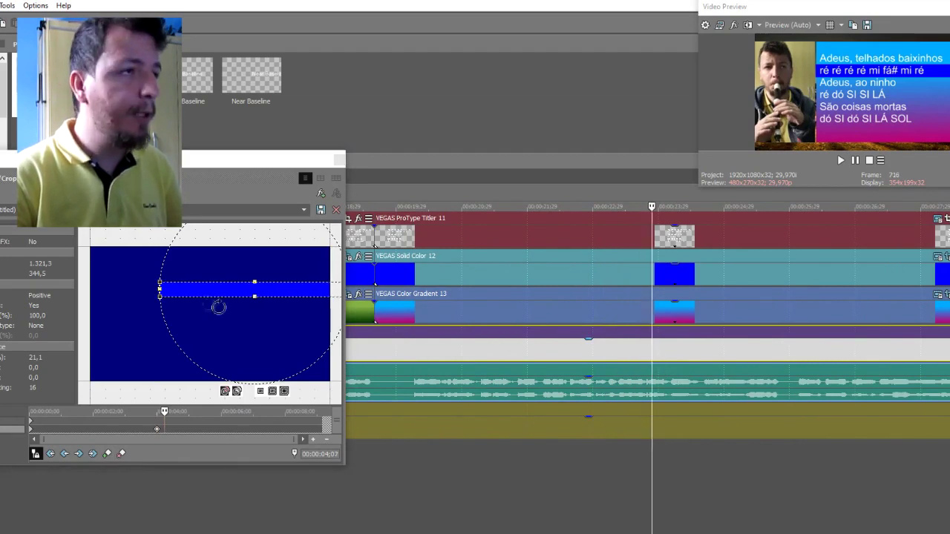
pyautogui.moveTo(205, 290); pyautogui.dragTo(227, 314)
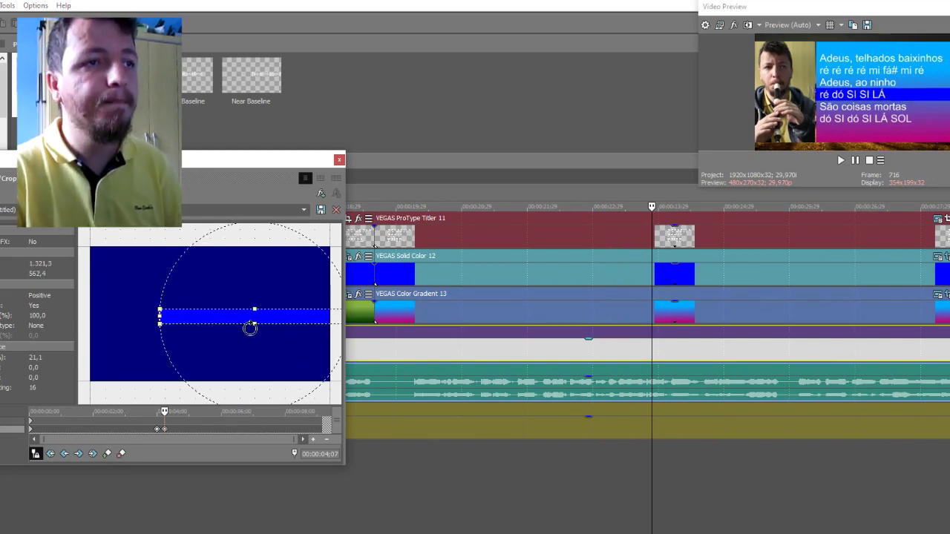
# - Play the second note line to its end and add a mask keyframe at 00:00:06;05 that holds the bar there
pyautogui.click(650, 348)
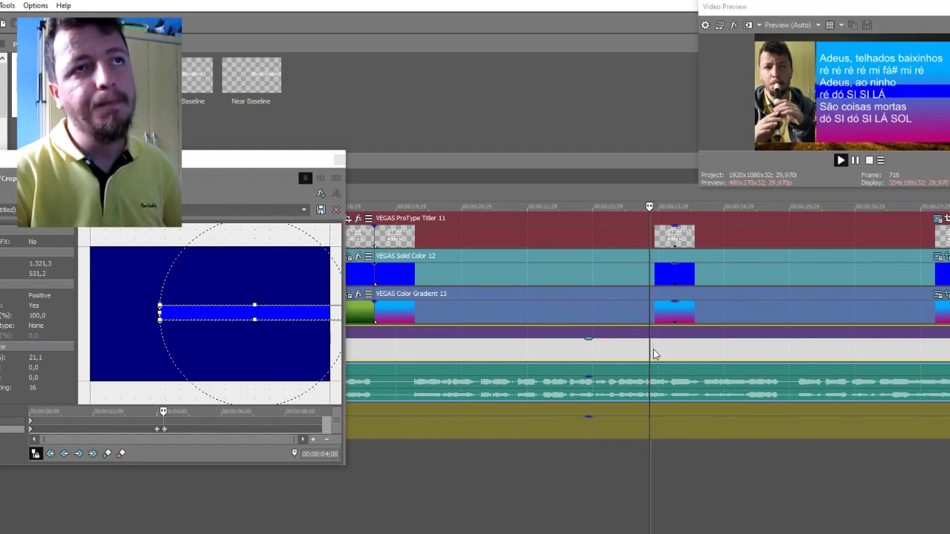
pyautogui.press('space')
pyautogui.scroll(-2, 653, 351)
pyautogui.press('Return')
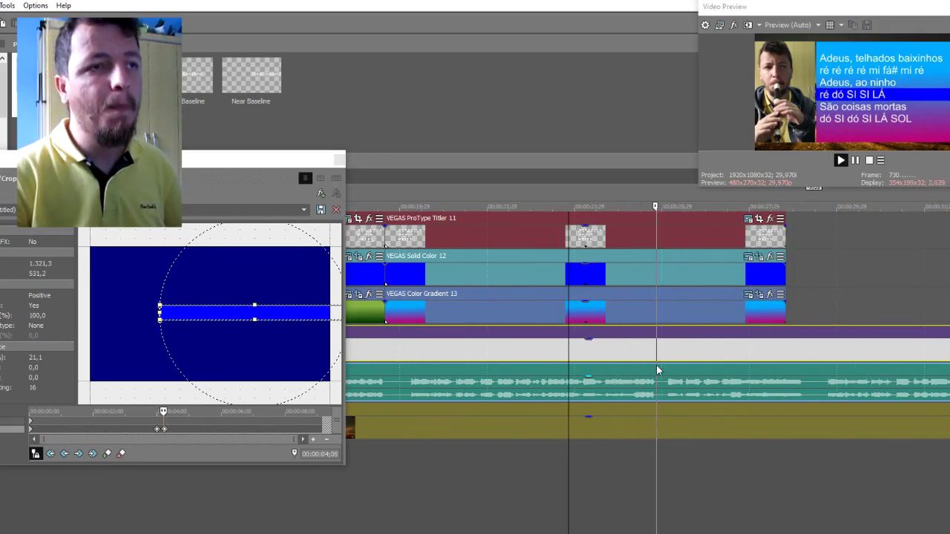
pyautogui.click(108, 453)
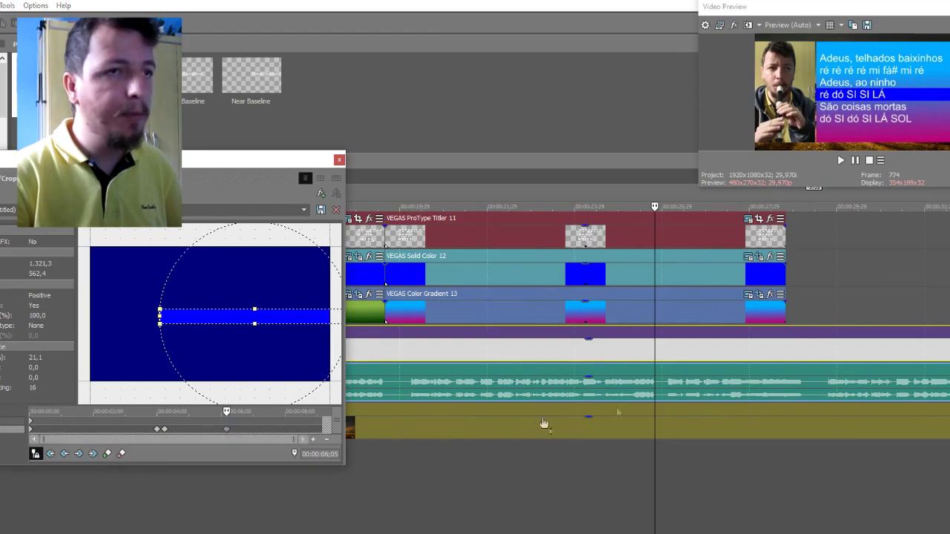
# - At 00:00:06;10, move the bar's mask to the last note line, Y about 789,7, and close Event Pan/Crop after playing the ending
pyautogui.click(661, 355)
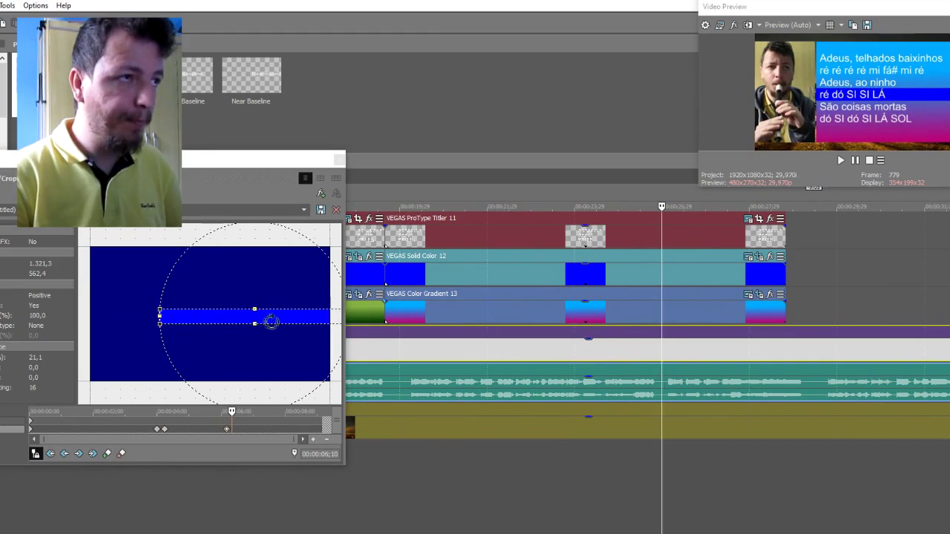
pyautogui.moveTo(275, 318); pyautogui.dragTo(290, 345)
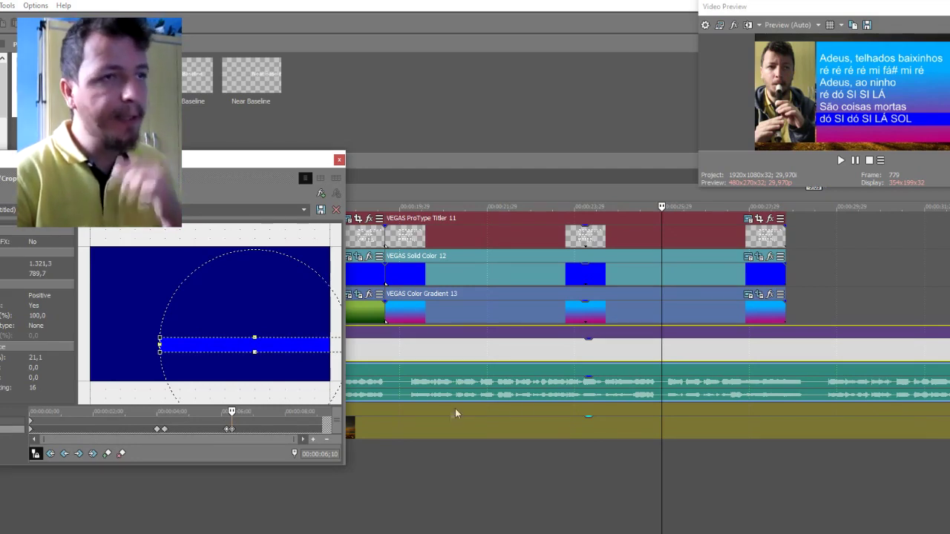
pyautogui.click(664, 358)
pyautogui.press('space')
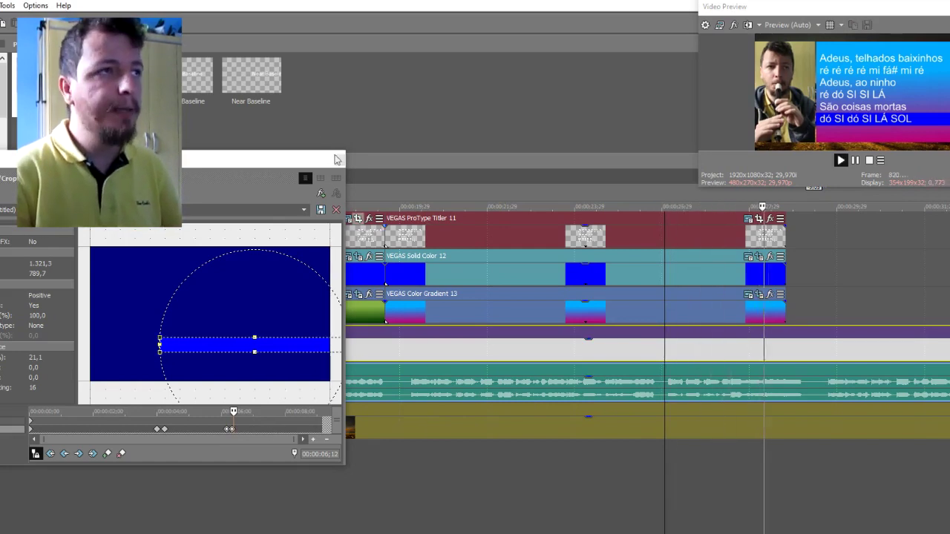
pyautogui.click(641, 313)
pyautogui.press('space')
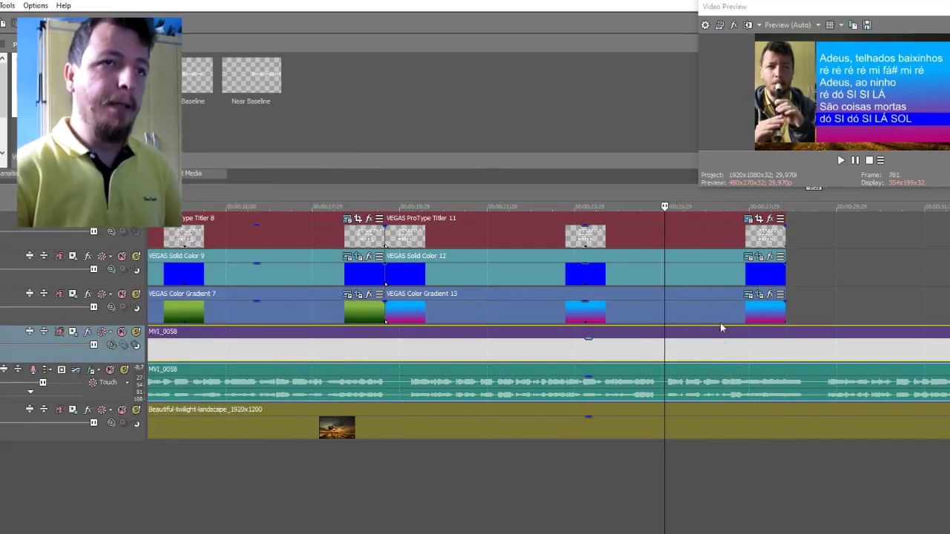
# - Extend the twilight background by about 42 seconds, split MVI_0058 at its end and shift the remainder about 40 seconds along the timeline
pyautogui.click(721, 313)
pyautogui.scroll(-3, 721, 312)
pyautogui.scroll(-5, 670, 314)
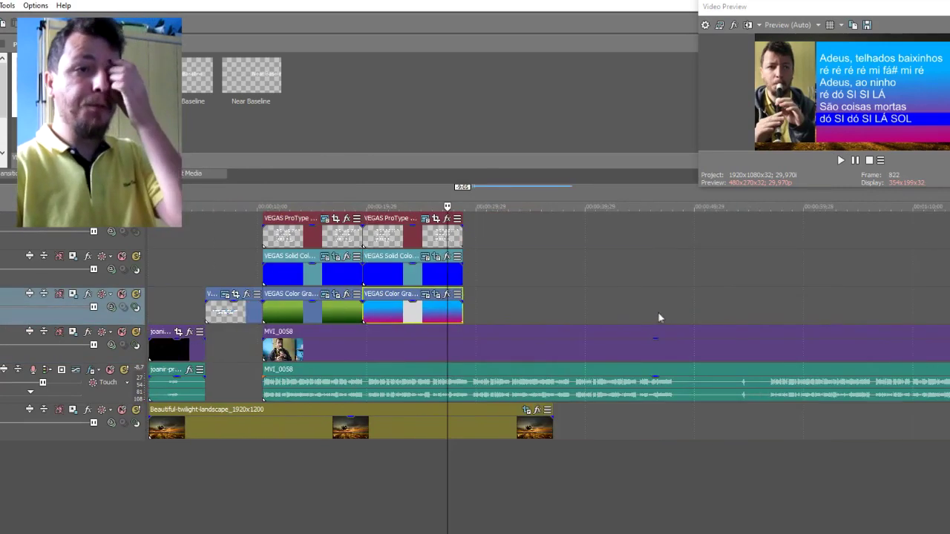
pyautogui.moveTo(272, 429); pyautogui.dragTo(417, 382)
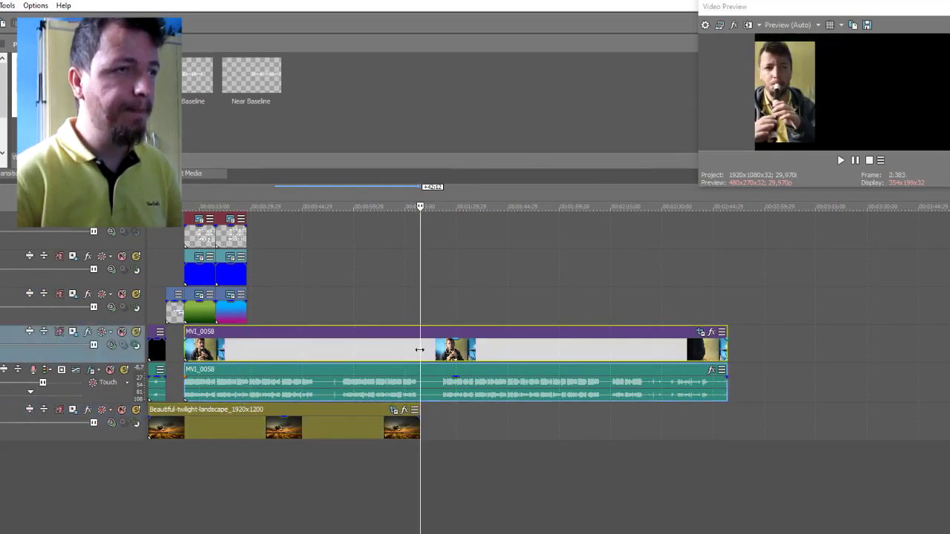
pyautogui.press('s')
pyautogui.moveTo(422, 354); pyautogui.dragTo(560, 354)
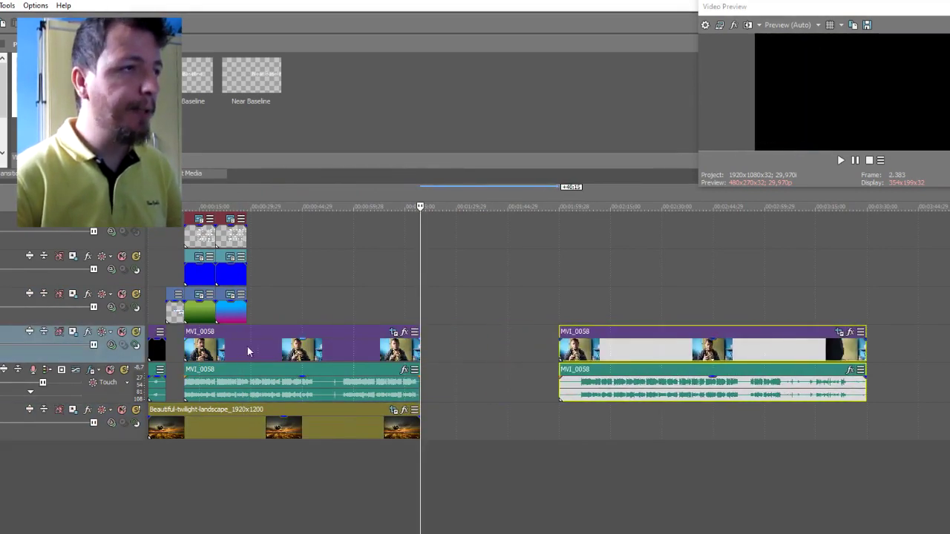
# - Split the MVI_0058 clip at the end of the second verse's panel and delete the part after it
pyautogui.click(245, 348)
pyautogui.scroll(3, 297, 346)
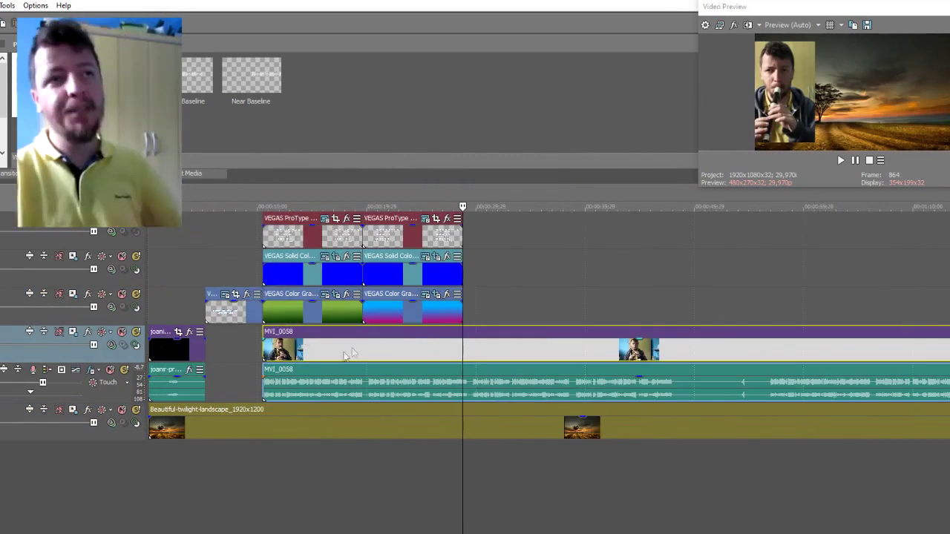
pyautogui.press('s')
pyautogui.click(481, 354)
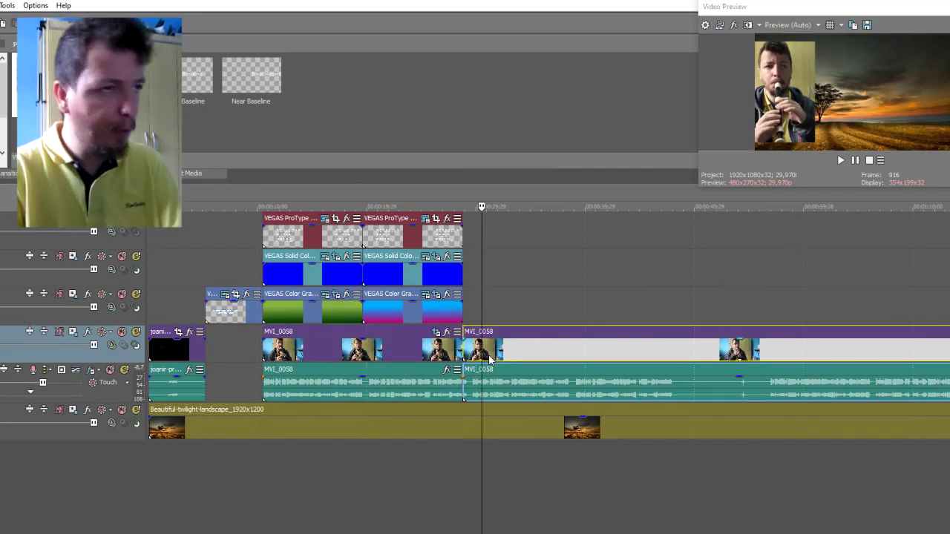
pyautogui.press('Delete')
pyautogui.click(419, 356)
pyautogui.scroll(2, 420, 354)
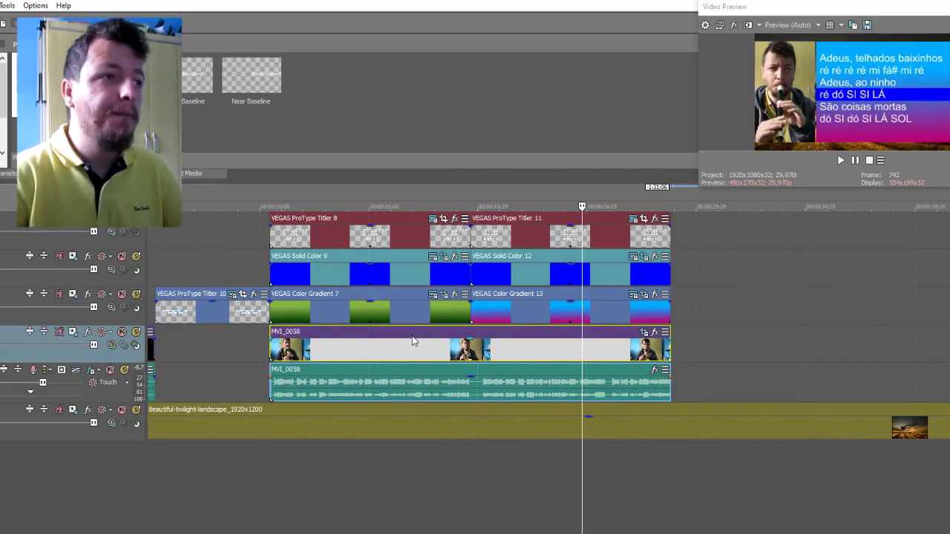
pyautogui.scroll(-1, 293, 325)
pyautogui.scroll(-1, 308, 317)
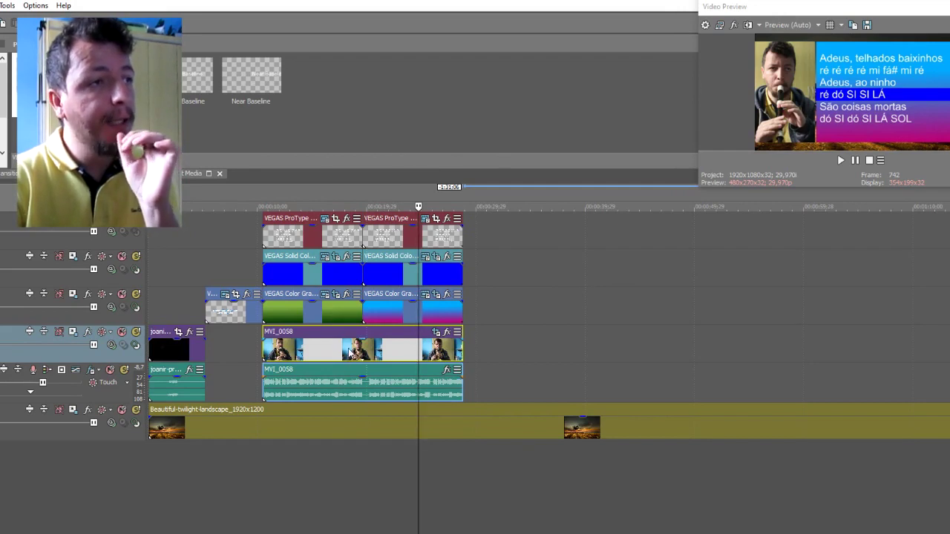
# - Set the loop region to run from the start of the timeline to the end of the second verse
pyautogui.click(322, 312)
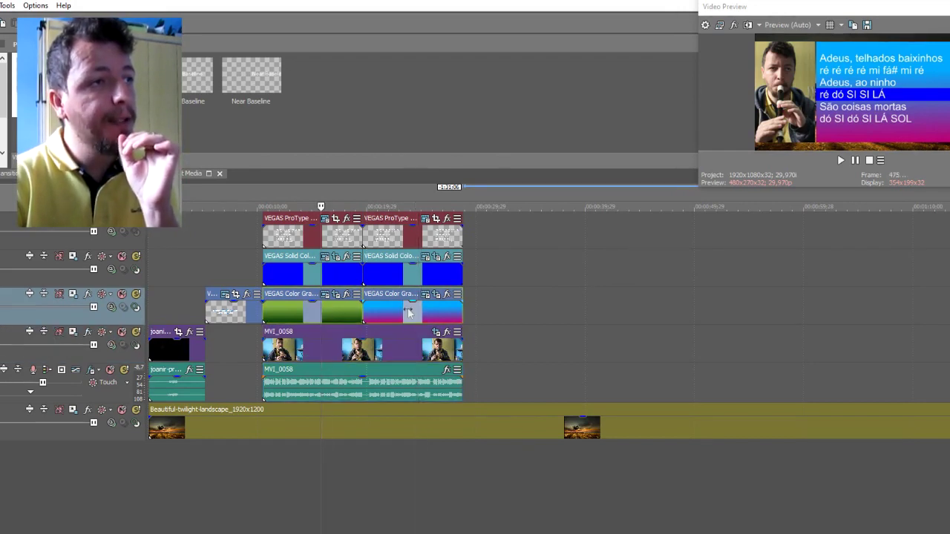
pyautogui.click(408, 313)
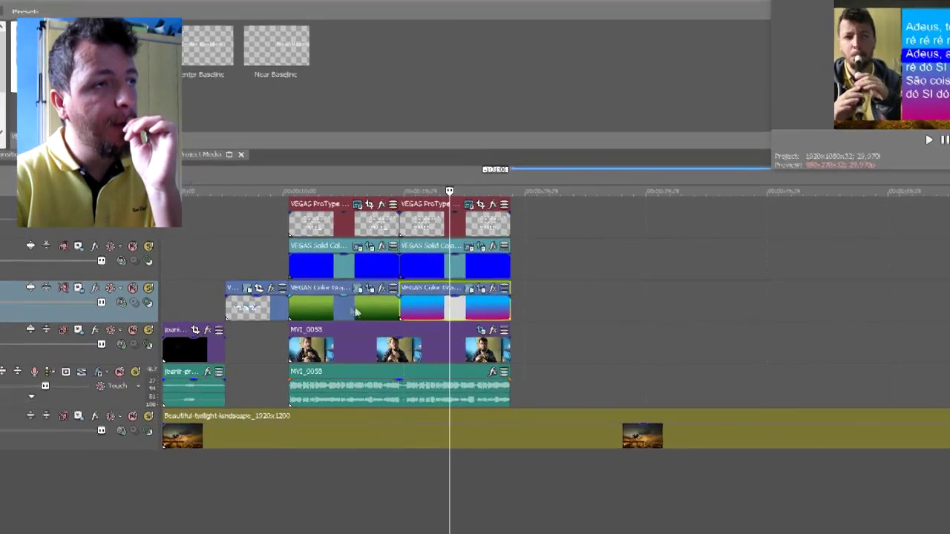
pyautogui.doubleClick(335, 311)
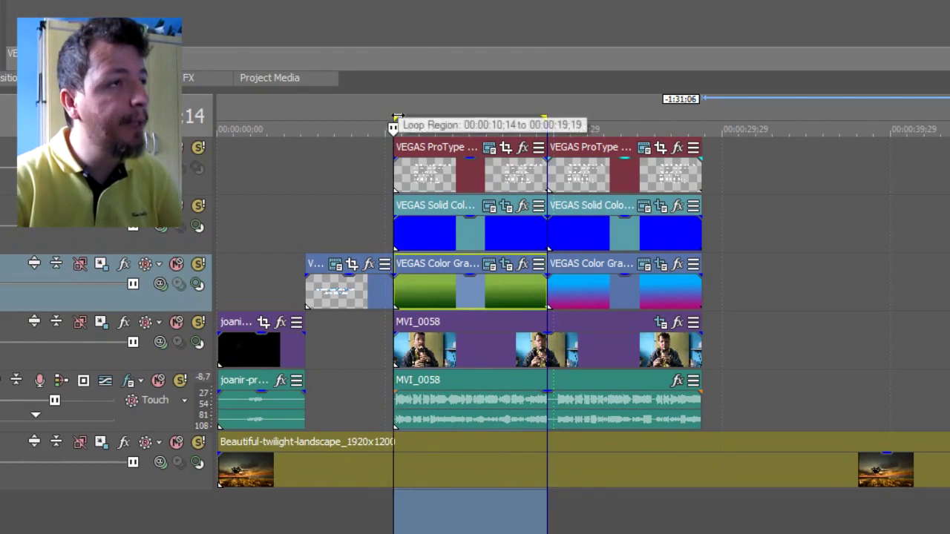
pyautogui.moveTo(394, 120); pyautogui.dragTo(220, 120)
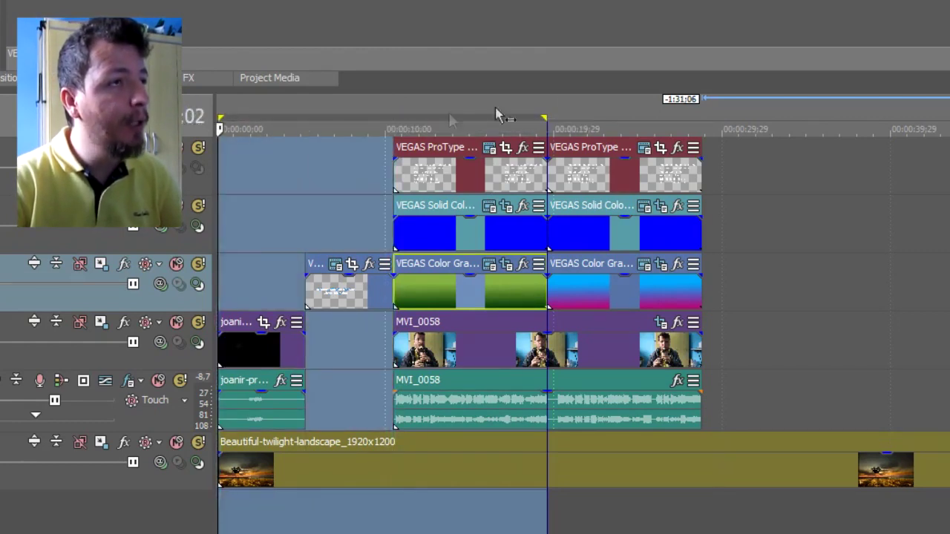
pyautogui.moveTo(546, 116); pyautogui.dragTo(702, 117)
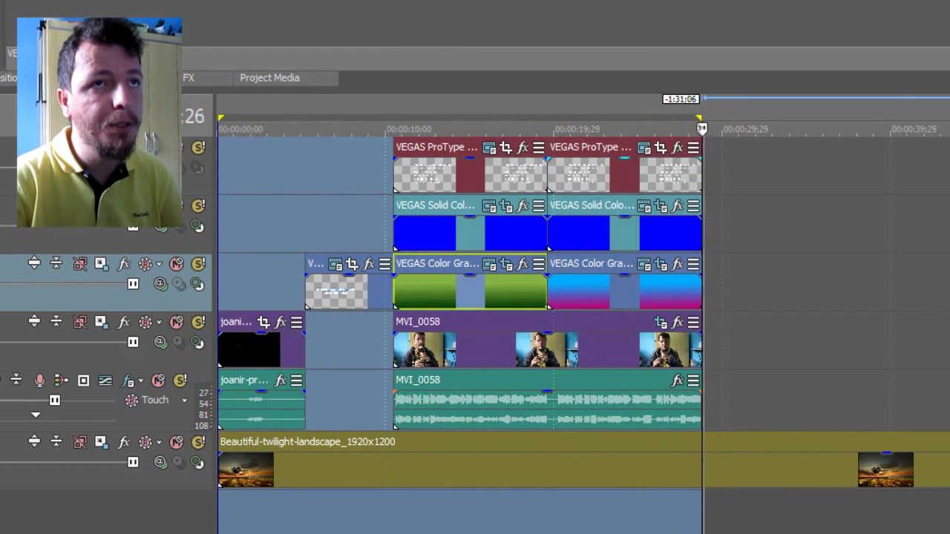
# - Play the second verse from its middle and again near its end to check playback around the end of the loop region
pyautogui.click(623, 178)
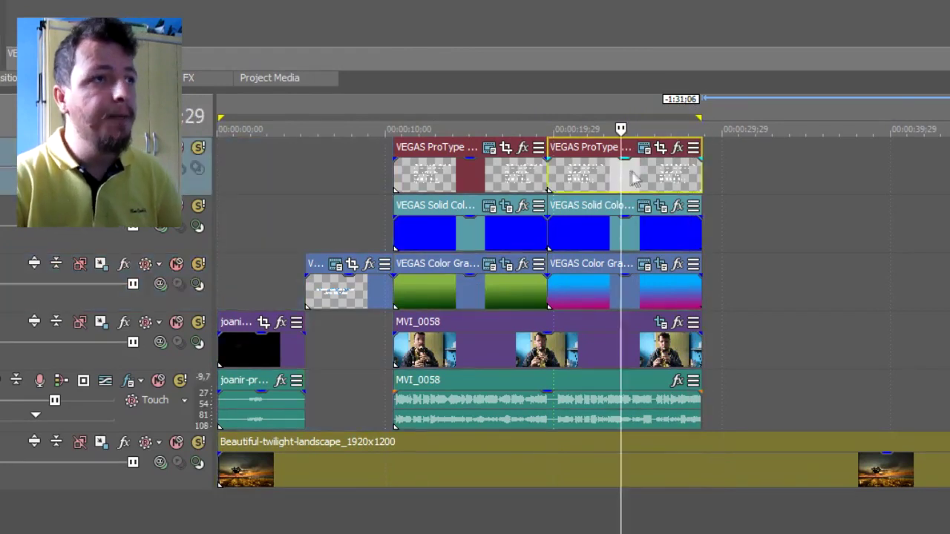
pyautogui.press('space')
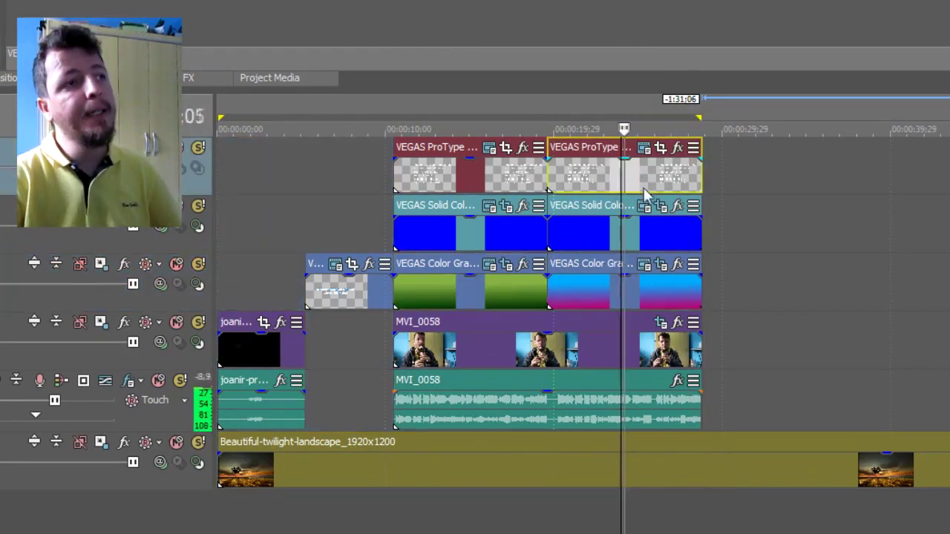
pyautogui.click(684, 177)
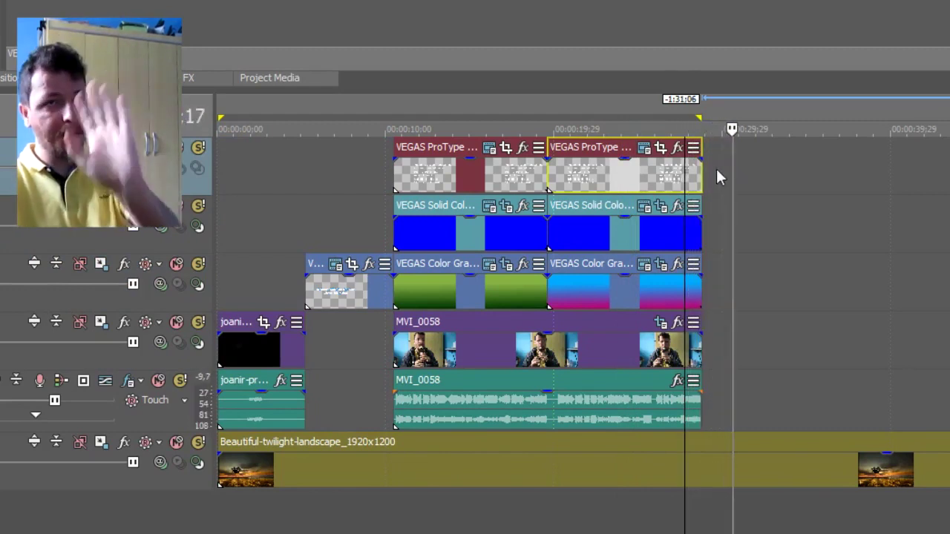
pyautogui.press('space')
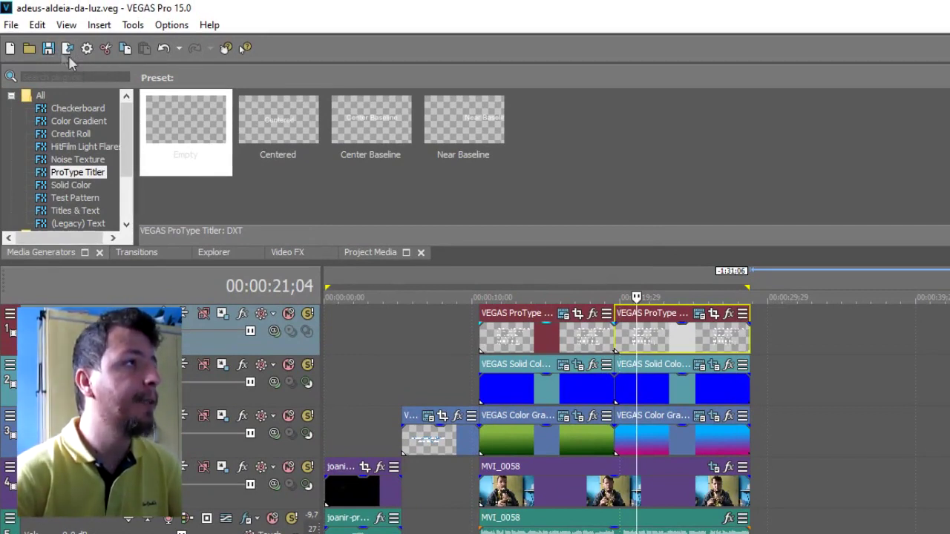
# - Open the render settings for the adeus-aldeia-da-luz project
pyautogui.click(11, 25)
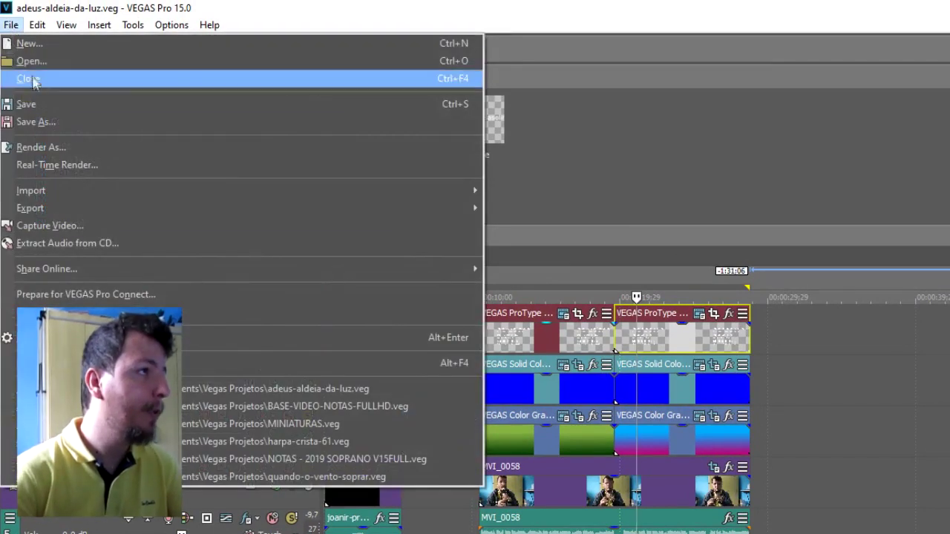
pyautogui.click(50, 154)
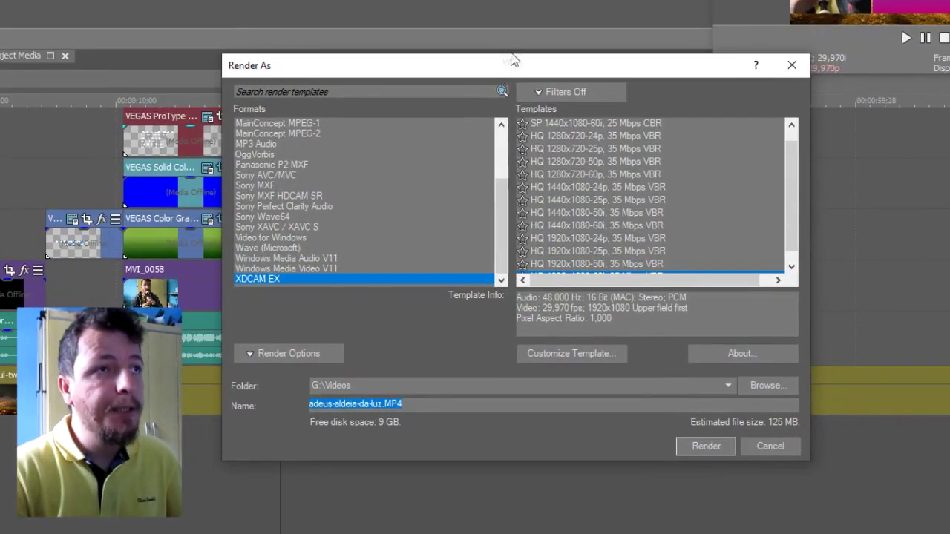
pyautogui.moveTo(550, 76); pyautogui.dragTo(514, 75)
# - Try the Windows Media Video V11 format with the 6 Mbps HD 720-30p and 8 Mbps HD 1080-30p templates
pyautogui.press('Up')
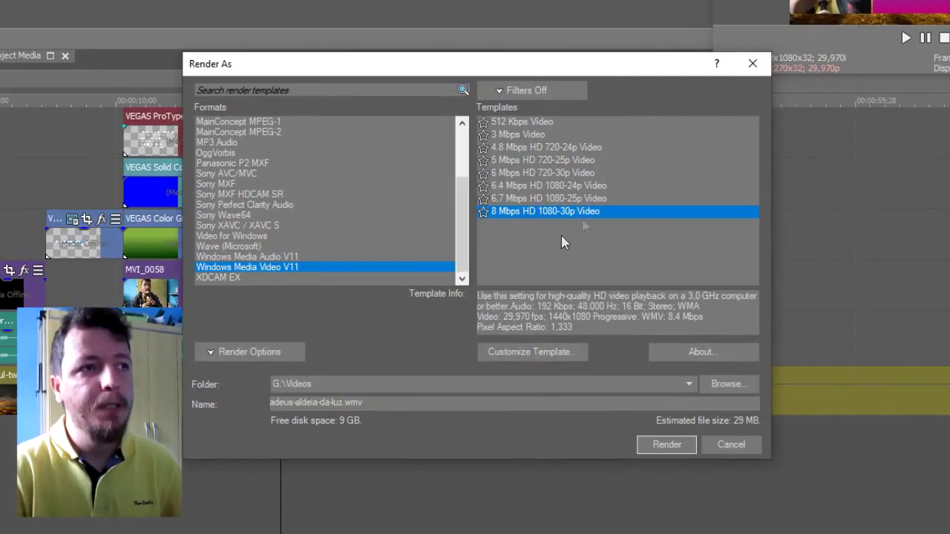
pyautogui.click(237, 277)
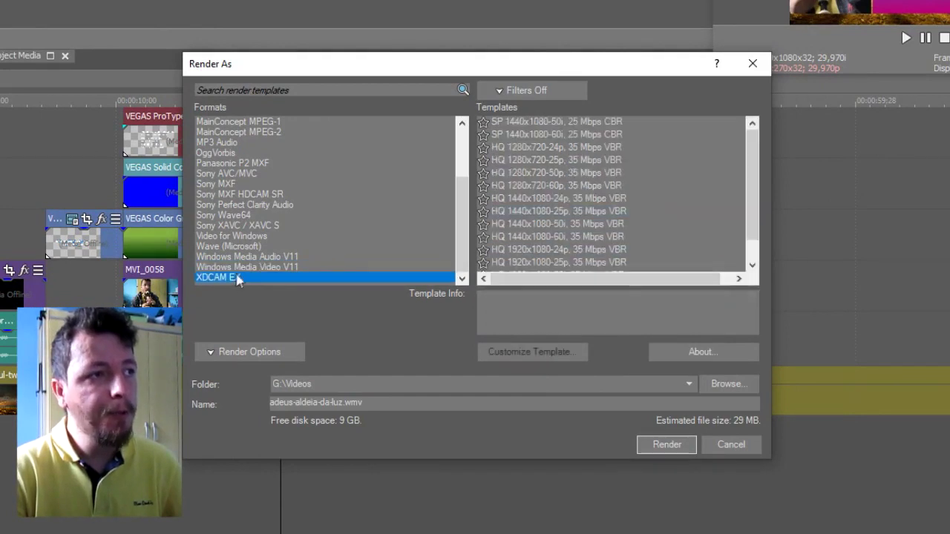
pyautogui.click(241, 269)
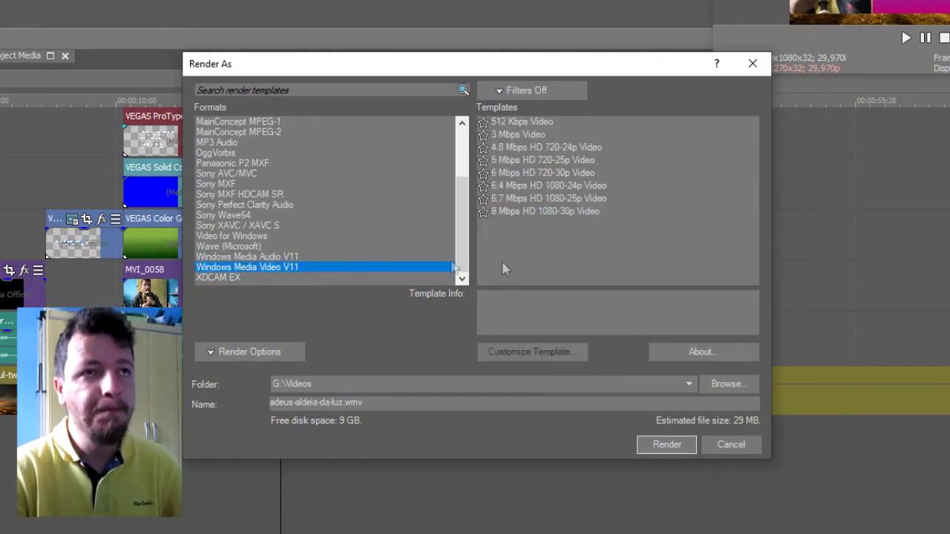
pyautogui.click(525, 212)
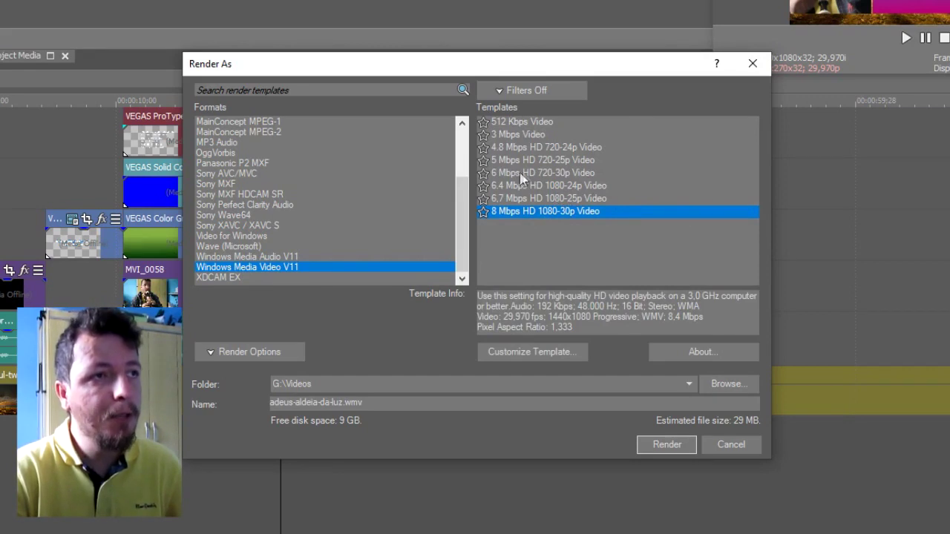
pyautogui.click(540, 173)
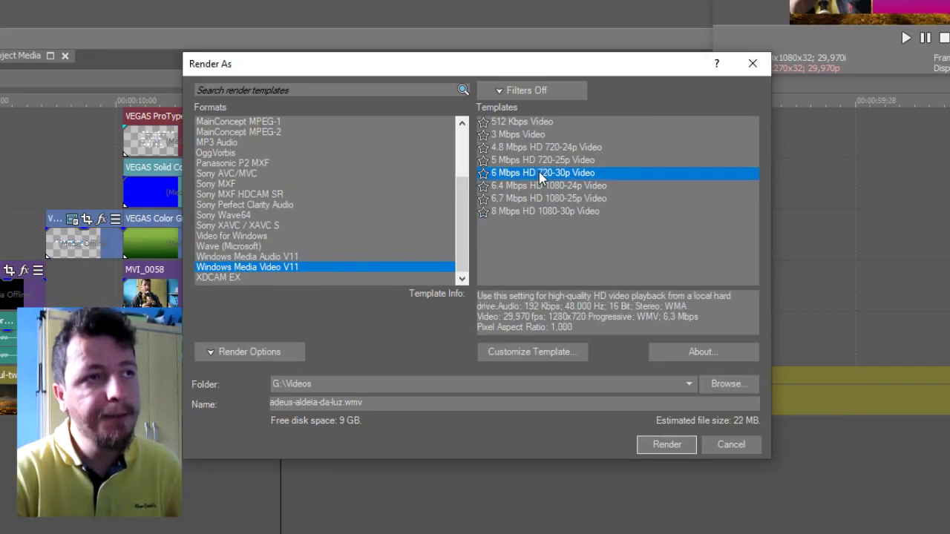
pyautogui.click(530, 213)
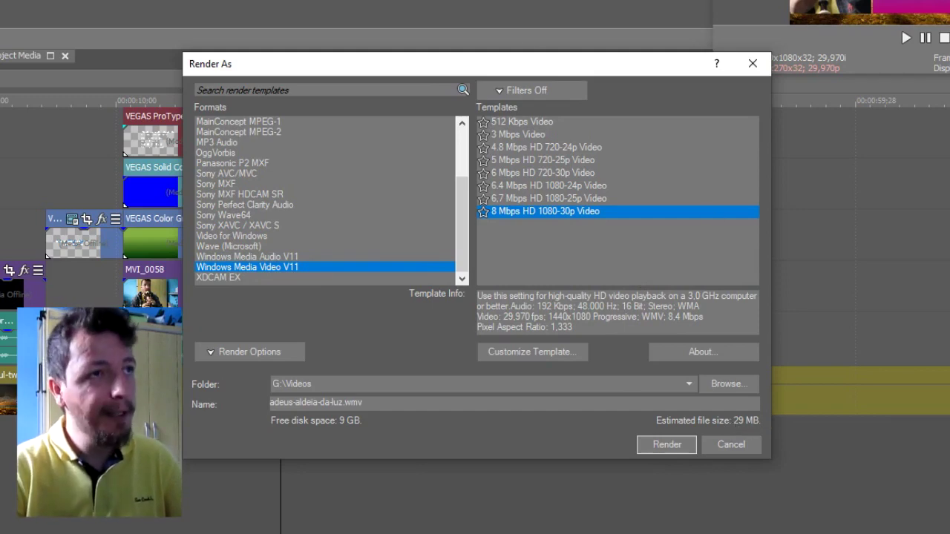
pyautogui.moveTo(526, 64); pyautogui.dragTo(864, 230)
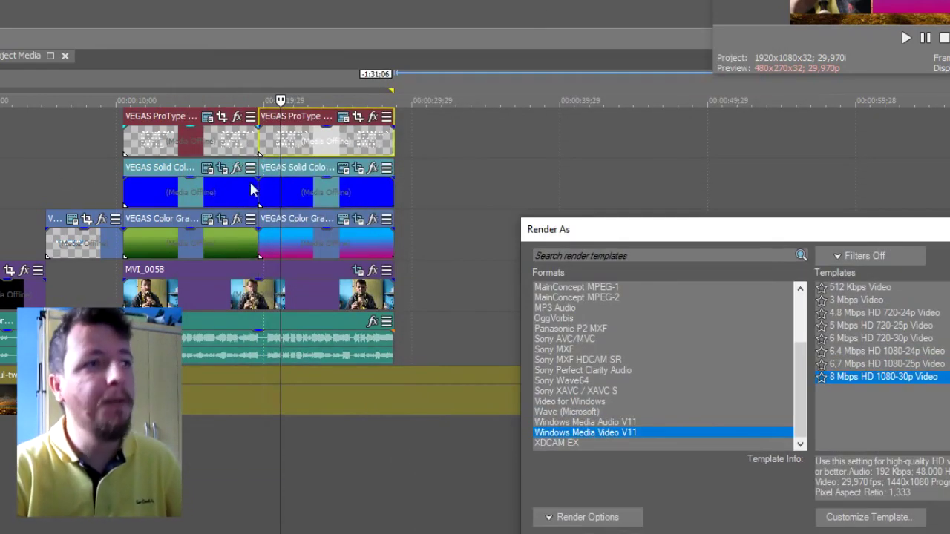
pyautogui.moveTo(948, 231); pyautogui.dragTo(742, 107)
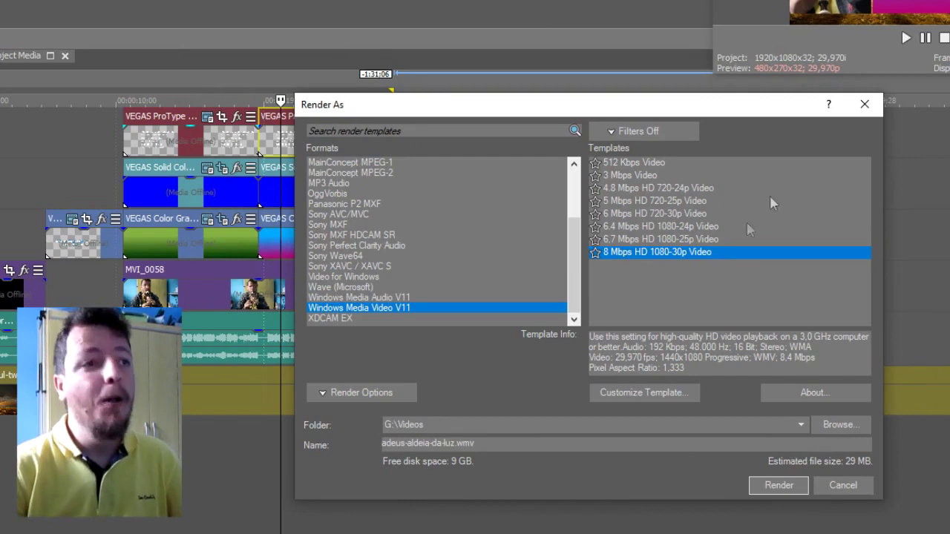
# - Choose the XDCAM EX render format with the HQ 1920x1080-60i, 35 Mbps VBR template
pyautogui.click(332, 319)
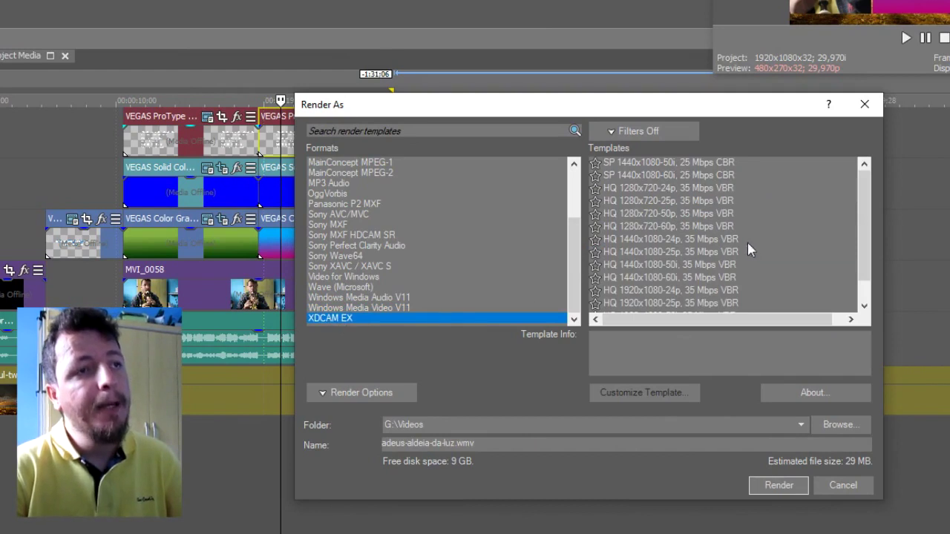
pyautogui.scroll(-1, 742, 252)
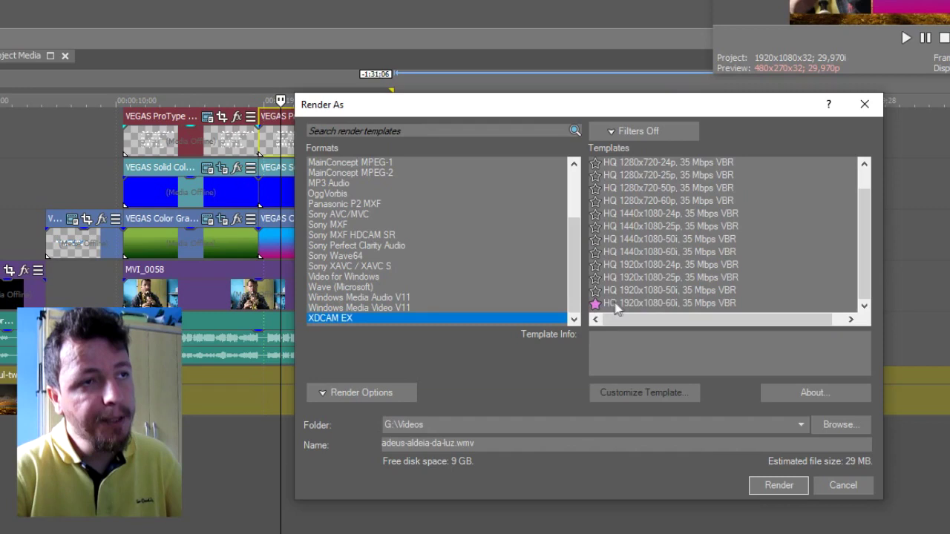
pyautogui.click(622, 304)
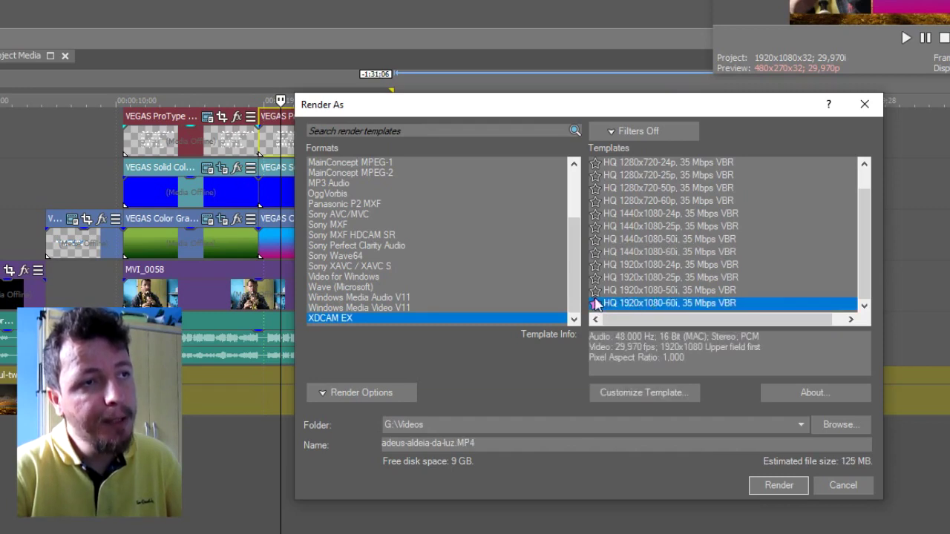
pyautogui.click(595, 294)
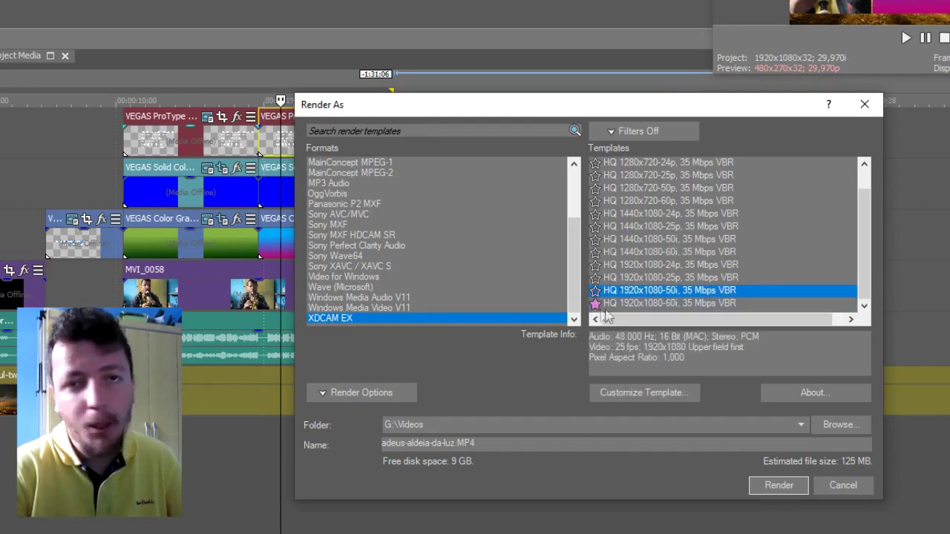
pyautogui.click(655, 305)
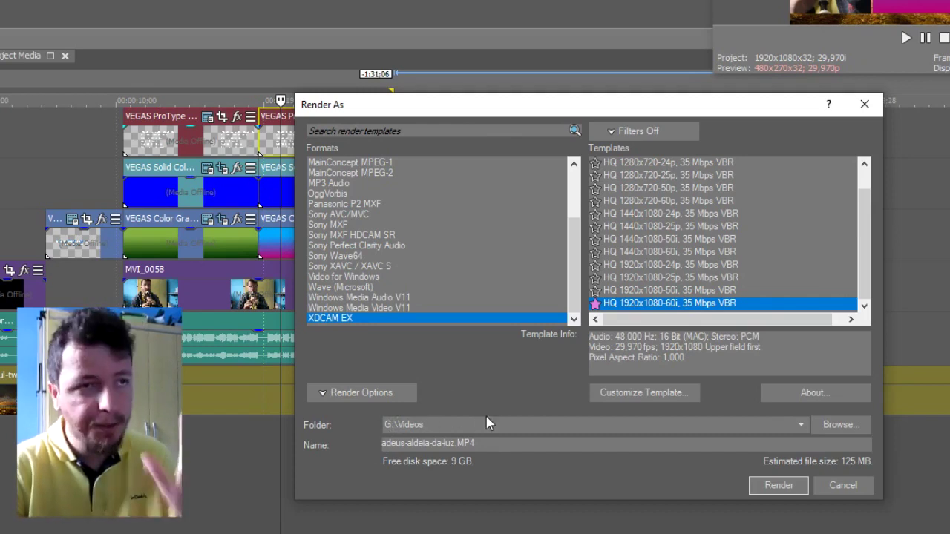
# - Render the loop region to G:\Videos as adeus-aldeia-da-luz.MP4
pyautogui.click(840, 431)
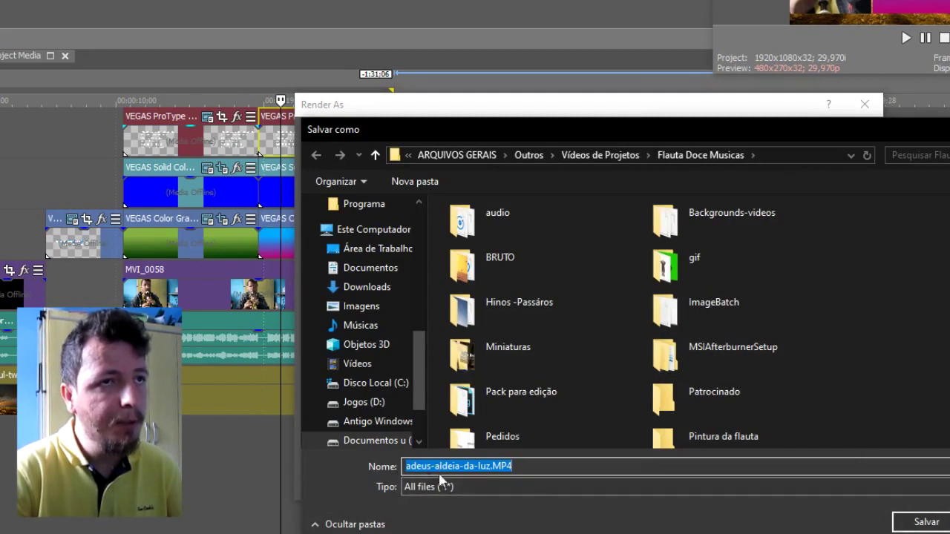
pyautogui.press('Escape')
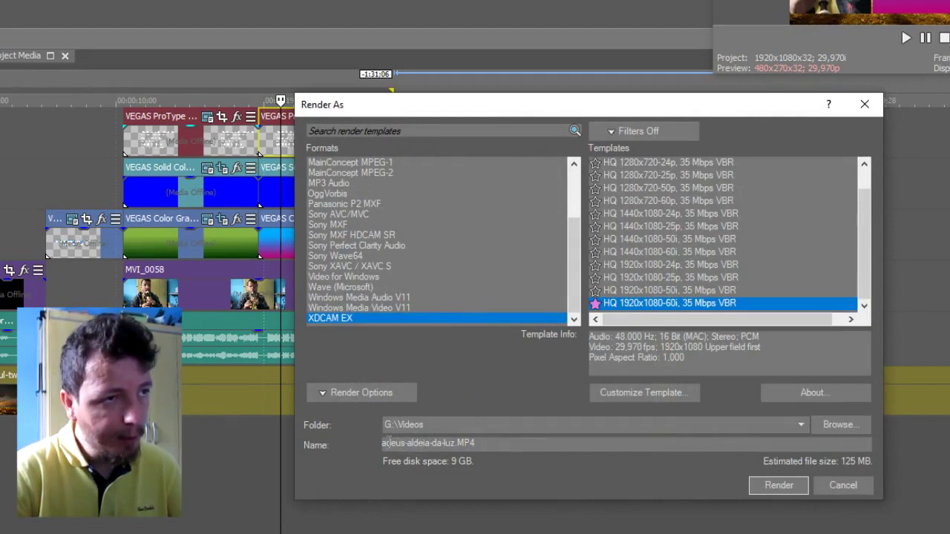
pyautogui.moveTo(420, 443); pyautogui.dragTo(480, 444)
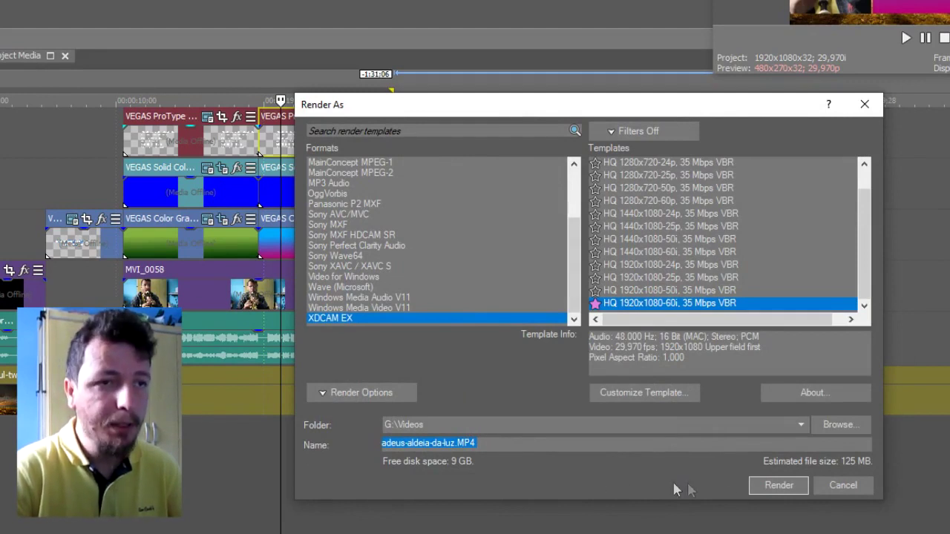
pyautogui.click(779, 489)
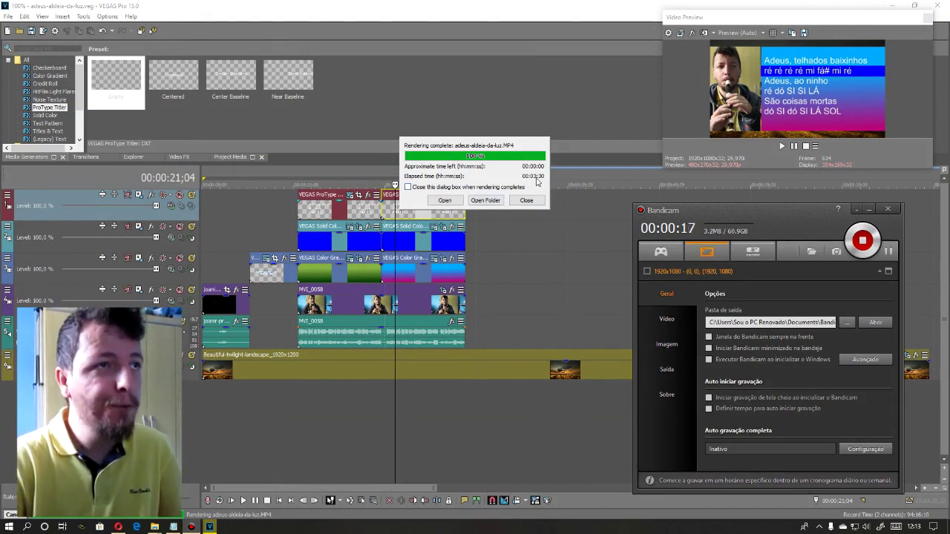
# - Play the rendered adeus-aldeia-da-luz.MP4 from its output folder and compare its file size with toca-em-mim-de-novo.MP4
pyautogui.click(485, 201)
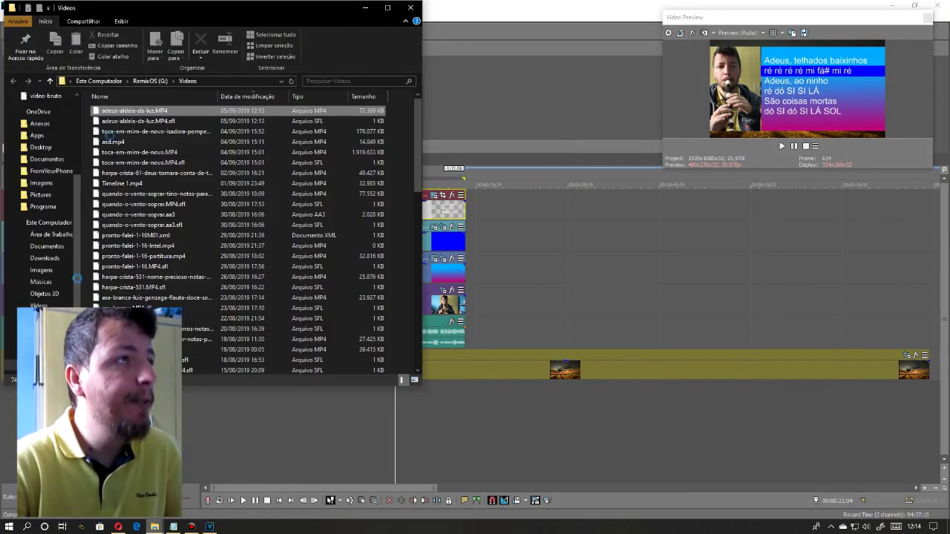
pyautogui.moveTo(256, 12); pyautogui.dragTo(562, 88)
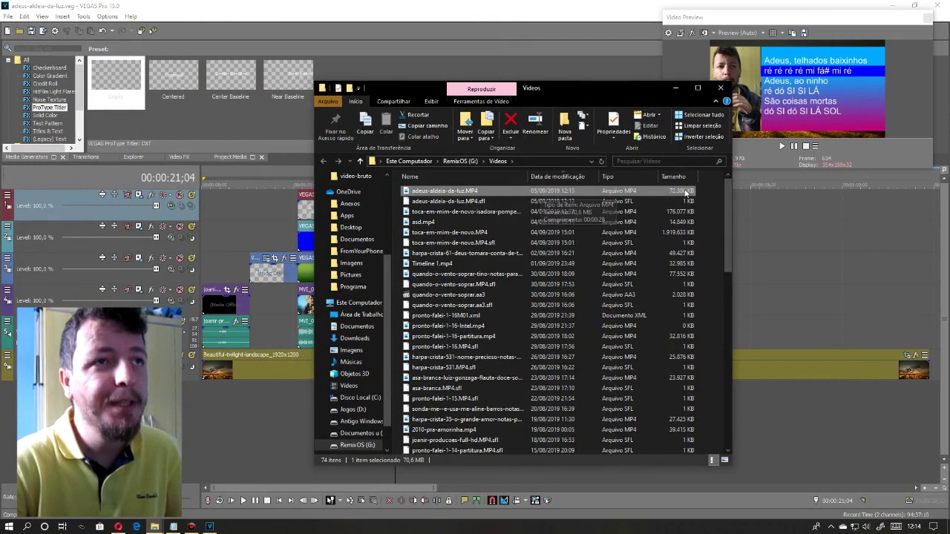
pyautogui.doubleClick(449, 191)
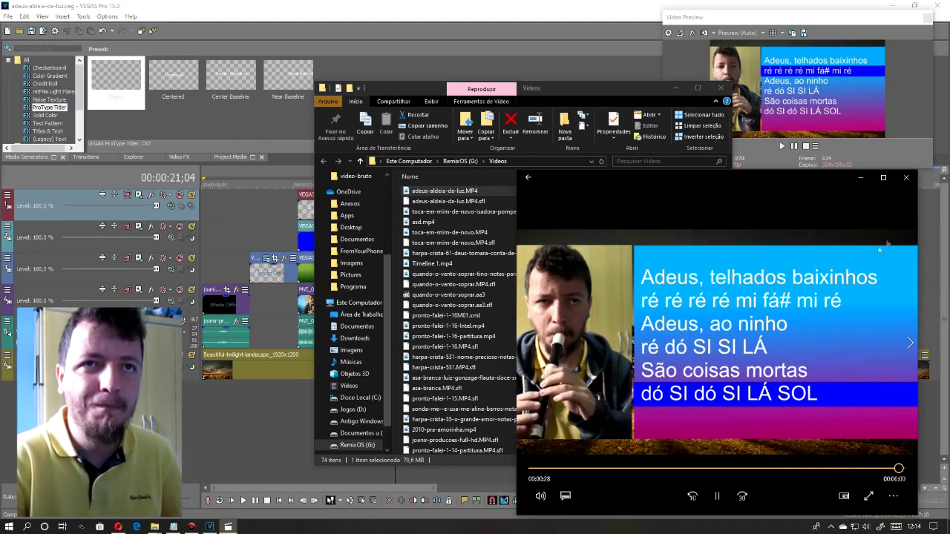
pyautogui.click(905, 177)
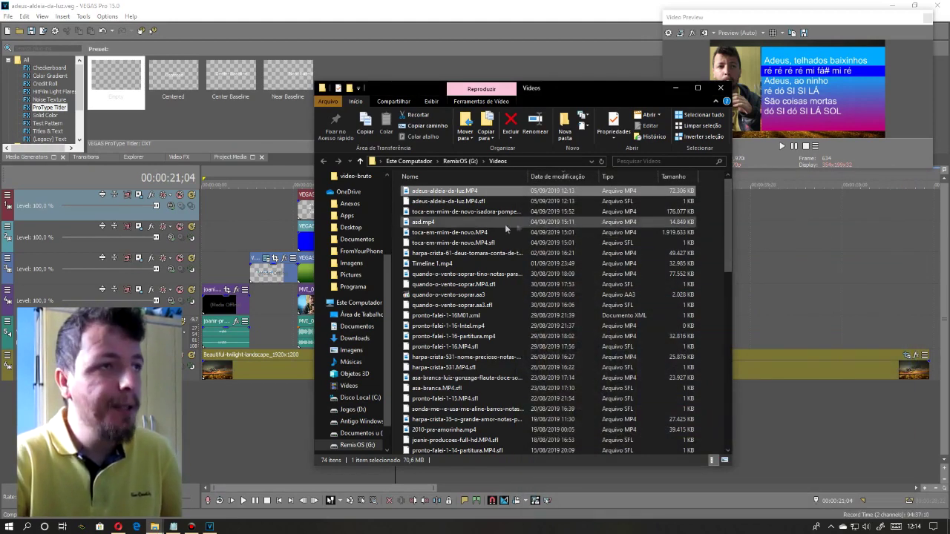
pyautogui.click(434, 233)
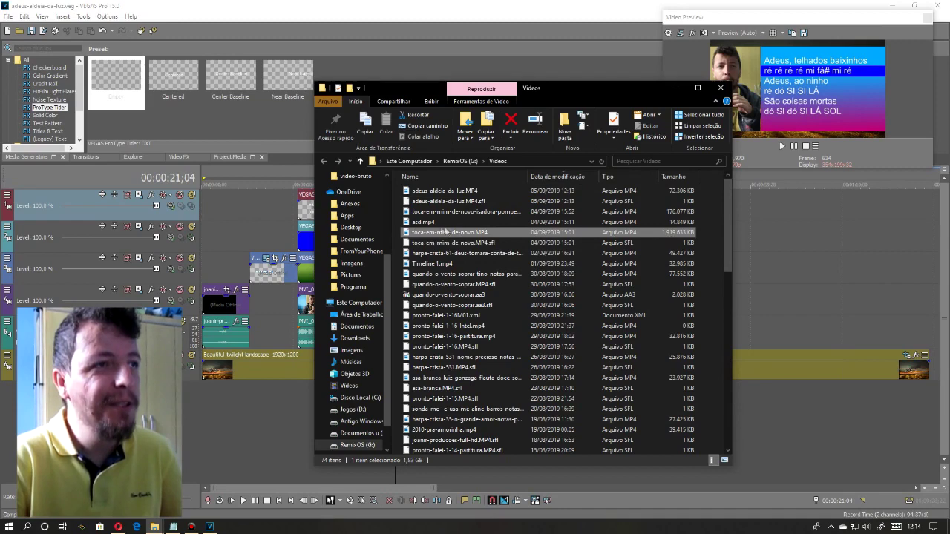
# - Minimise every window except the Videos folder and move that folder window aside to free desktop space
pyautogui.moveTo(620, 88); pyautogui.dragTo(671, 104)
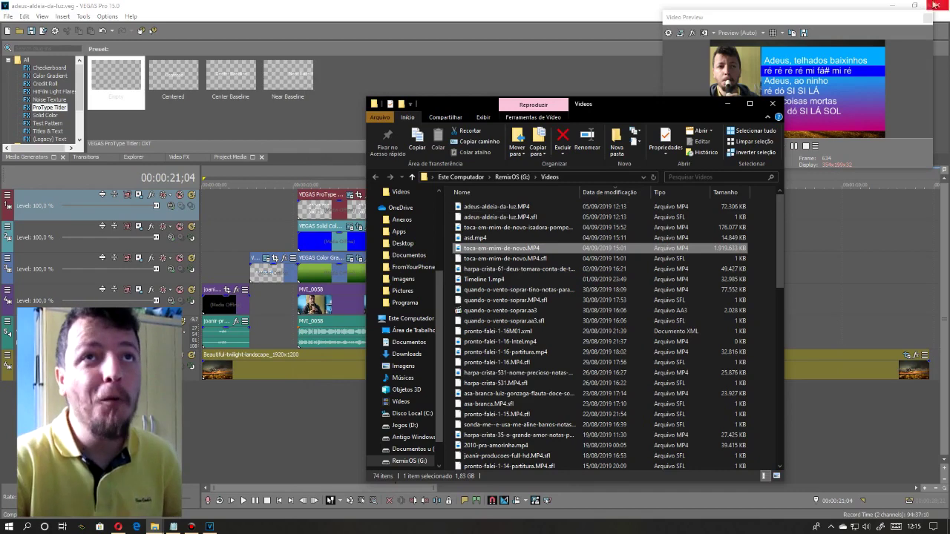
pyautogui.click(892, 5)
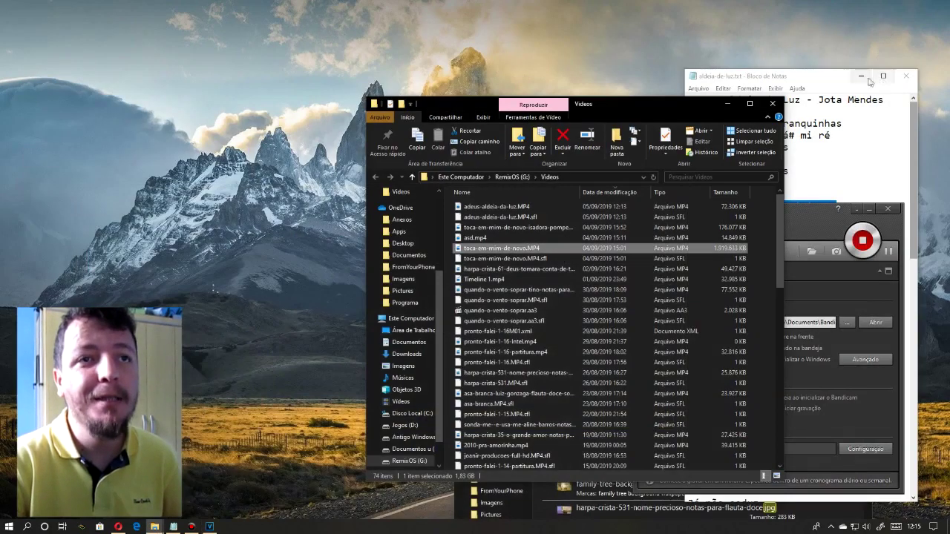
pyautogui.click(861, 76)
pyautogui.click(859, 212)
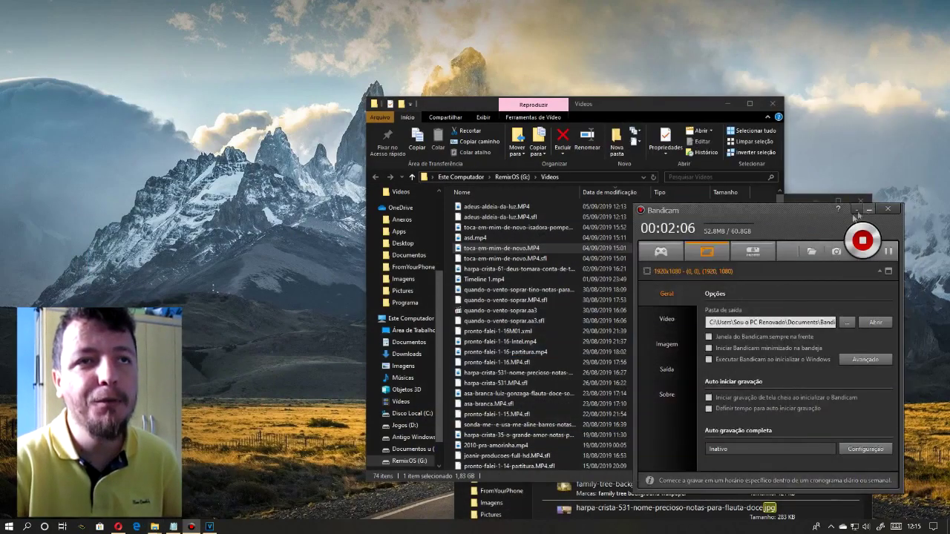
pyautogui.click(812, 202)
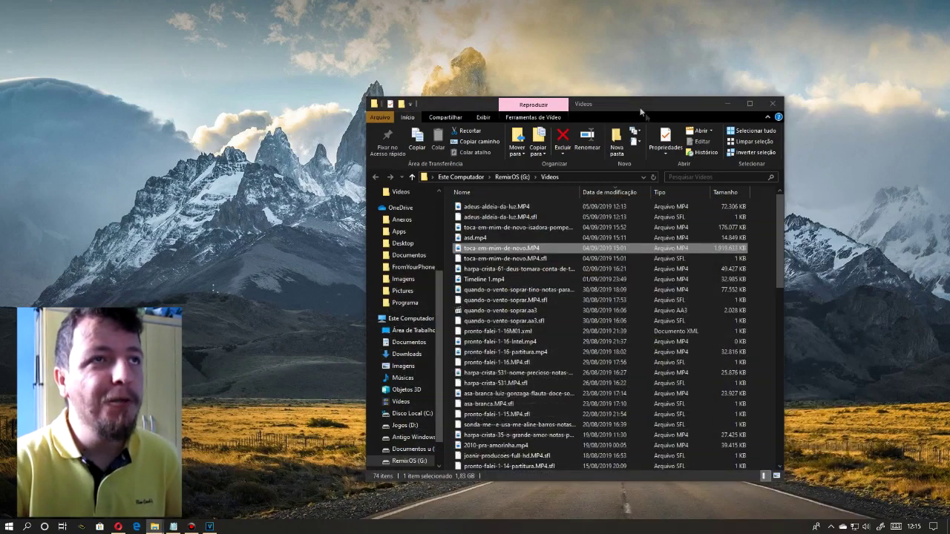
pyautogui.moveTo(628, 104); pyautogui.dragTo(780, 87)
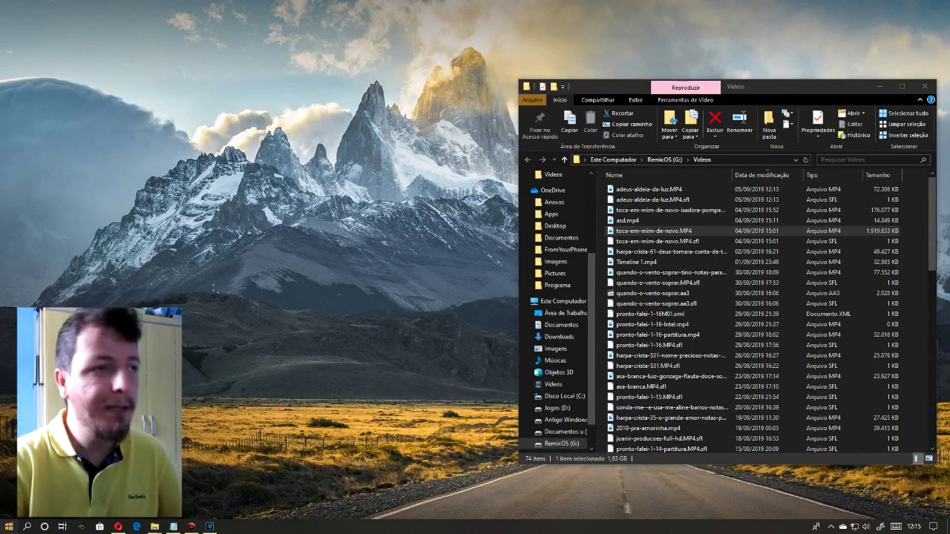
# - Launch HandBrake, place it beside the Videos folder window and load adeus-aldeia-da-luz.MP4 as the source
pyautogui.press('super')
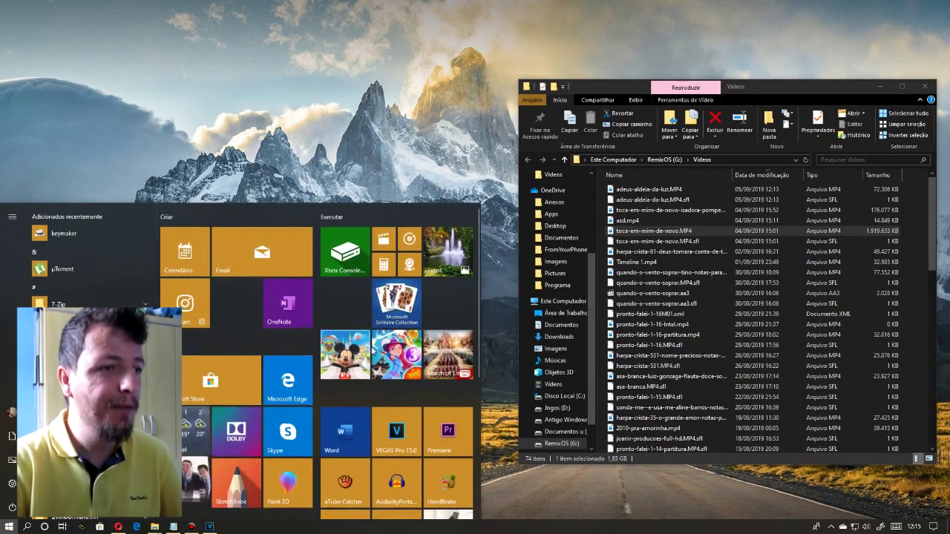
pyautogui.scroll(-3, 446, 370)
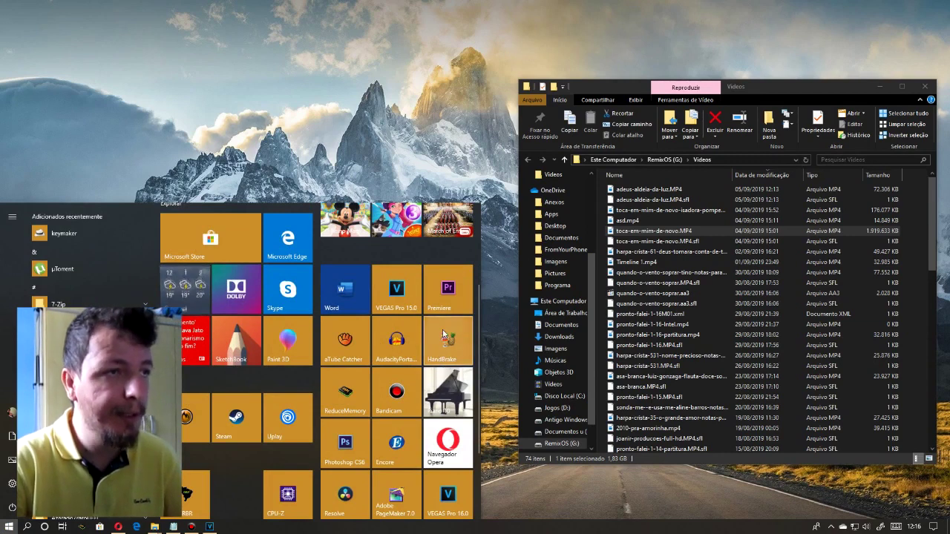
pyautogui.click(442, 335)
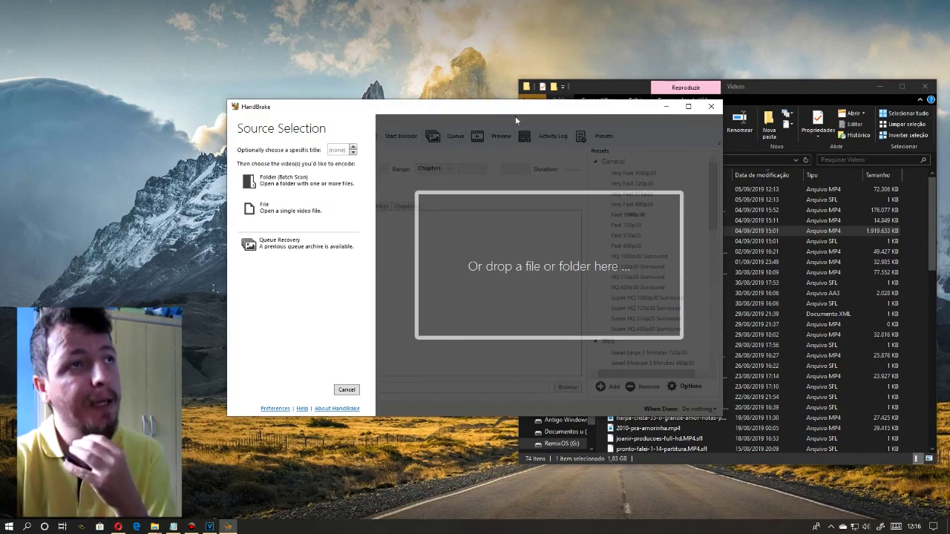
pyautogui.moveTo(541, 113); pyautogui.dragTo(330, 122)
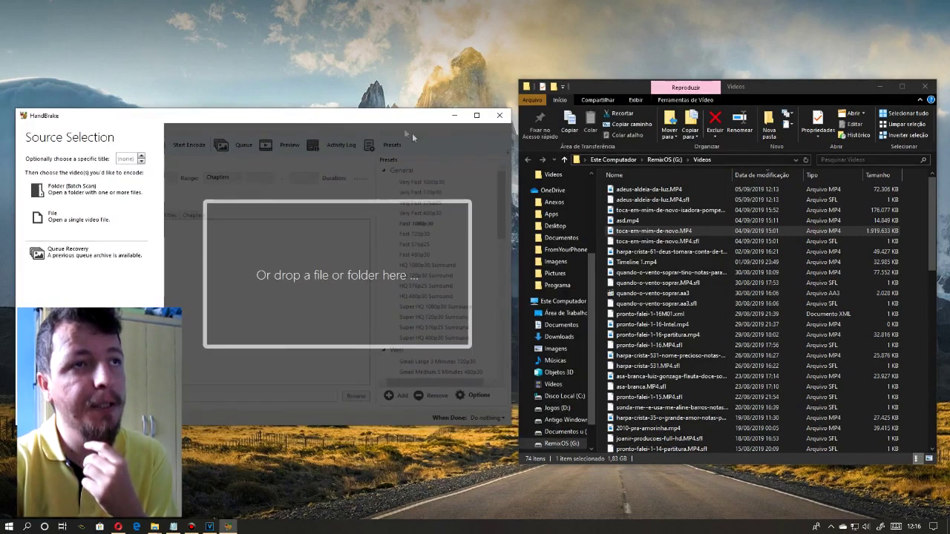
pyautogui.click(659, 191)
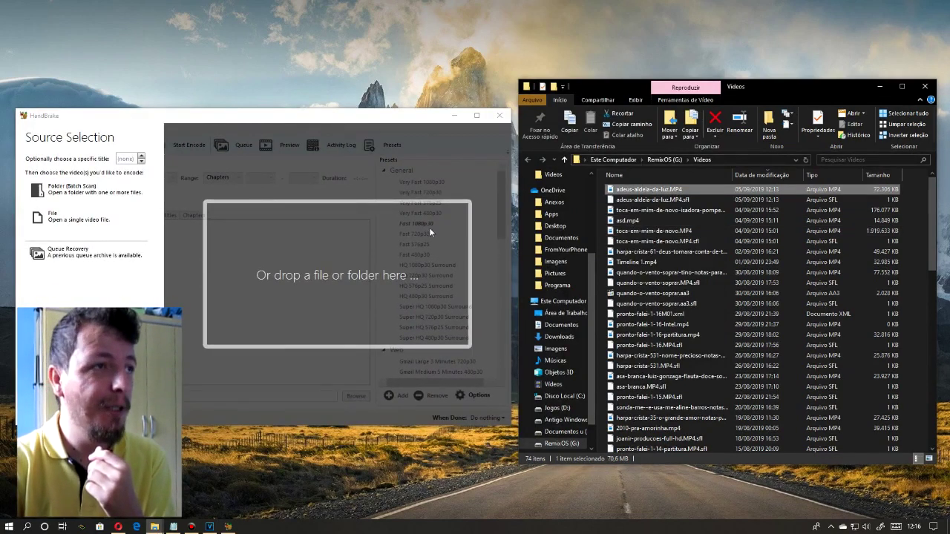
pyautogui.moveTo(327, 271); pyautogui.dragTo(327, 271)
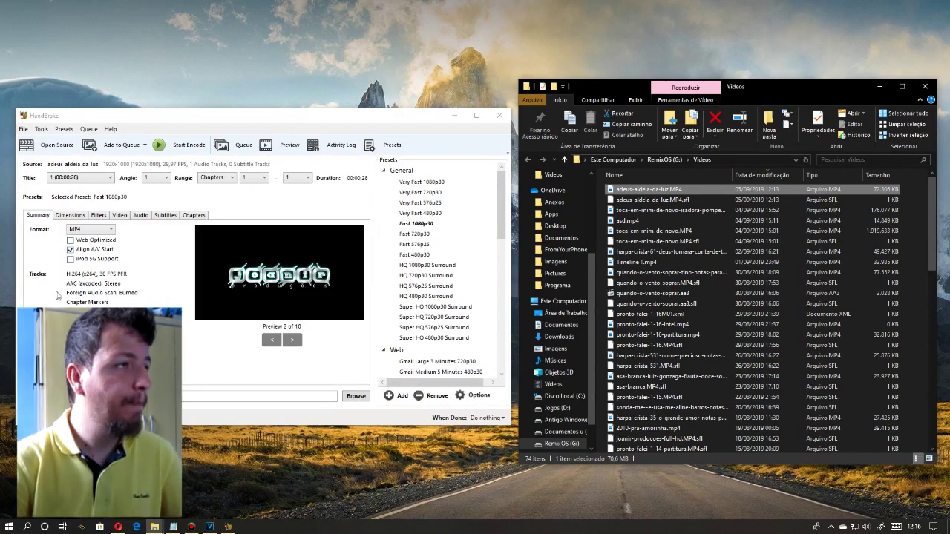
# - Set the Anamorphic option in the output dimensions to None
pyautogui.click(69, 216)
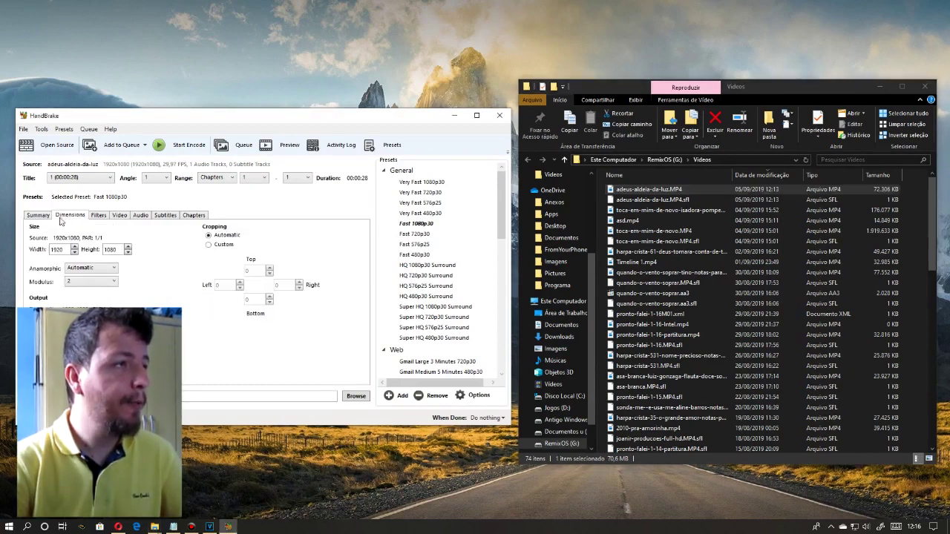
pyautogui.click(102, 269)
pyautogui.click(78, 283)
pyautogui.press('Up')
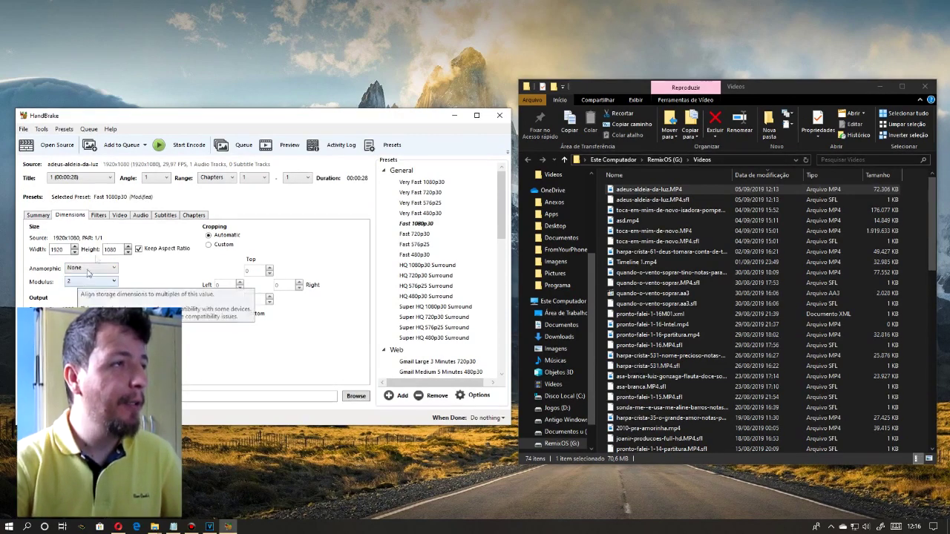
# - Review the video encoding settings and open the selection of the output file's destination
pyautogui.click(119, 216)
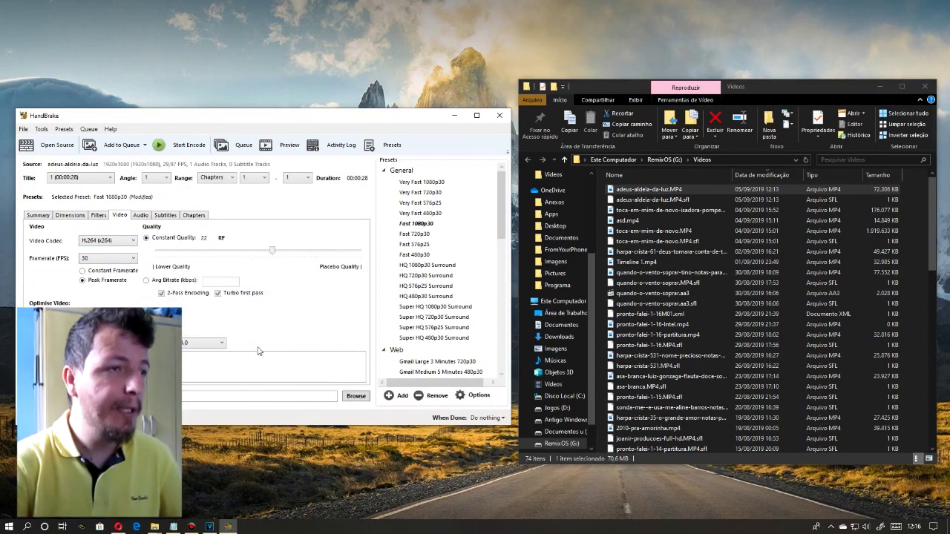
pyautogui.click(356, 396)
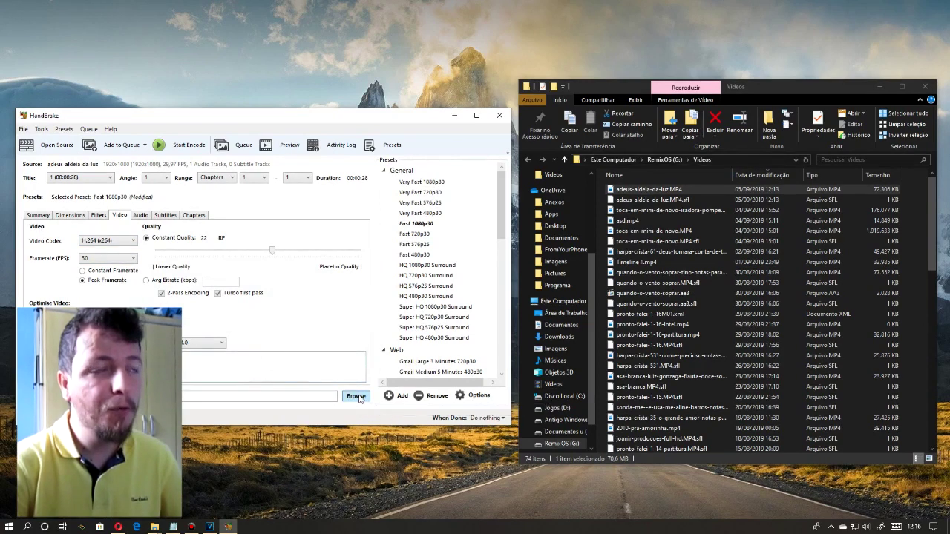